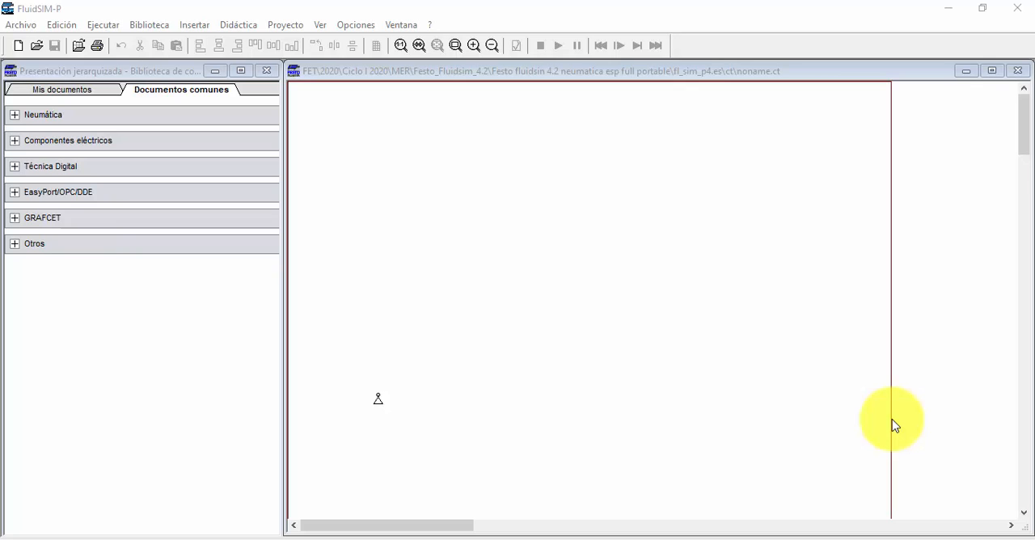
# Step: Browse the library's electrical components and the mechanically and pneumatically actuated groups of the frequently used pneumatic directional valves
pyautogui.click(12, 143)
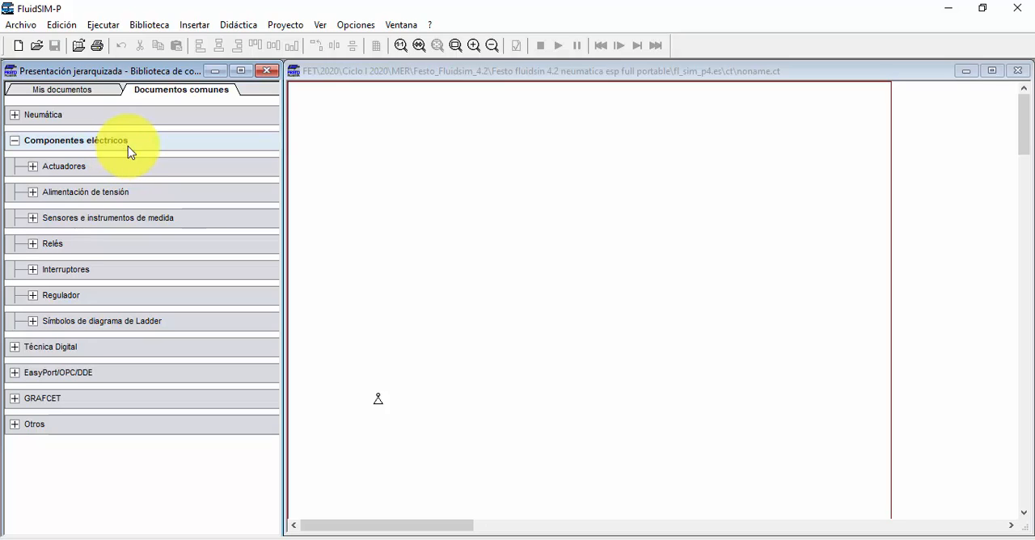
pyautogui.click(14, 141)
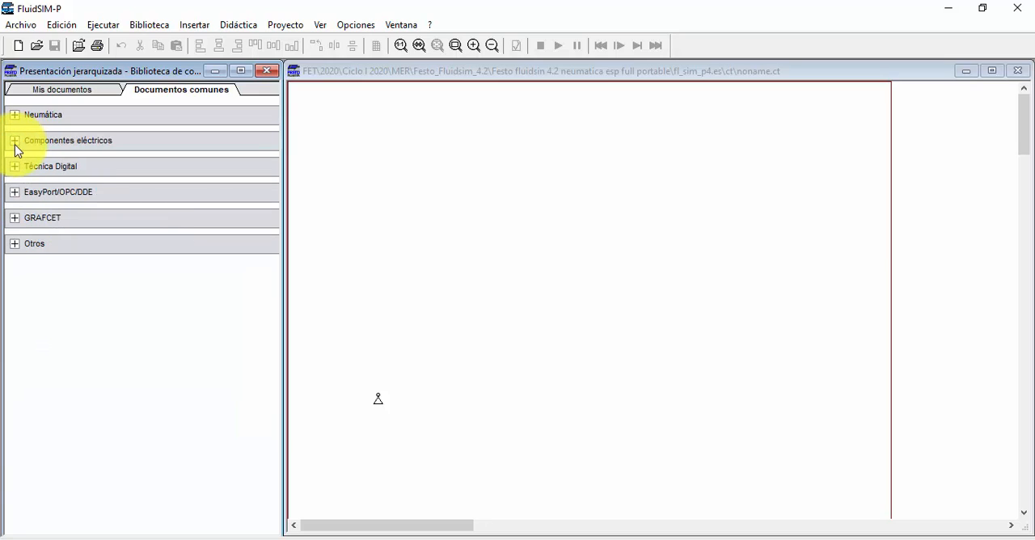
pyautogui.click(14, 116)
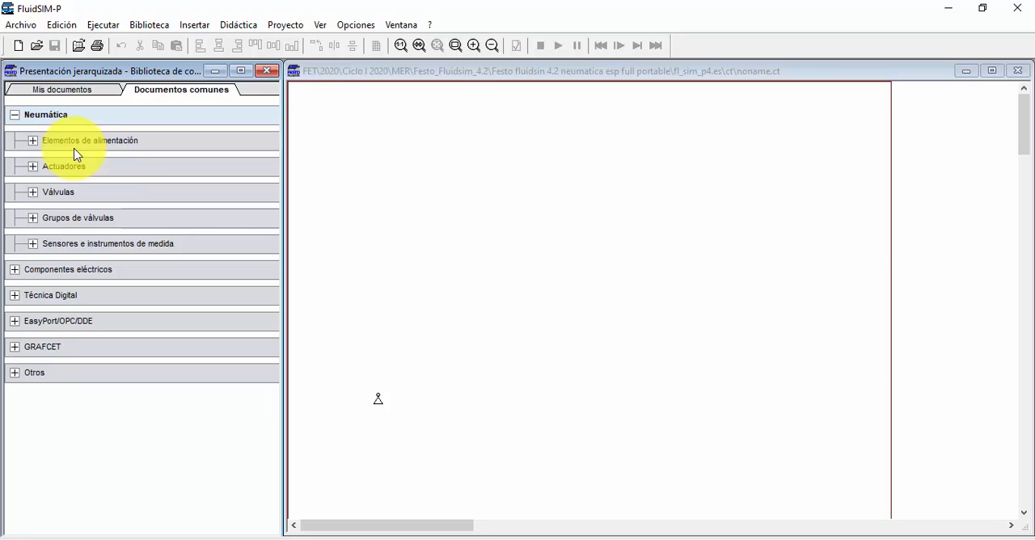
pyautogui.click(32, 194)
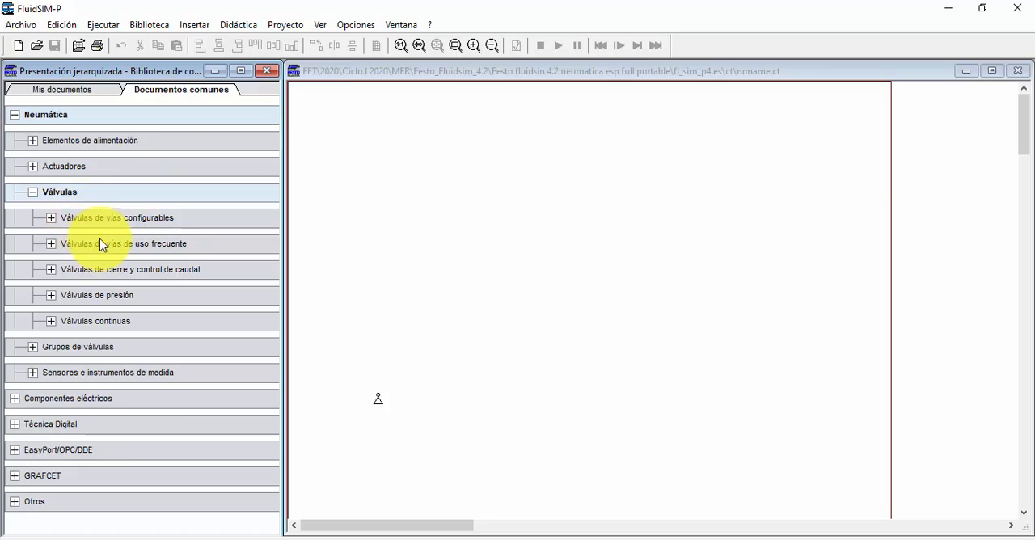
pyautogui.click(52, 243)
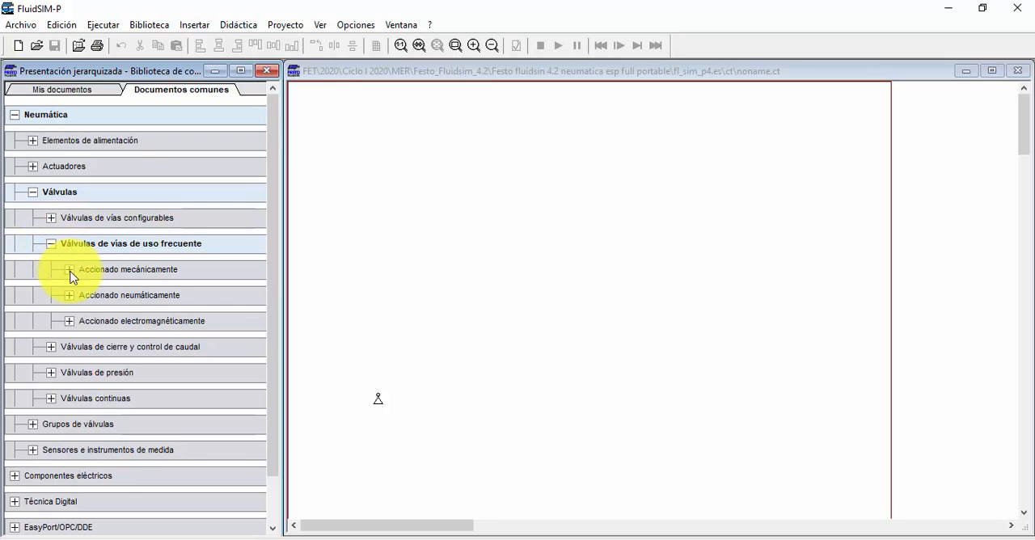
pyautogui.click(70, 269)
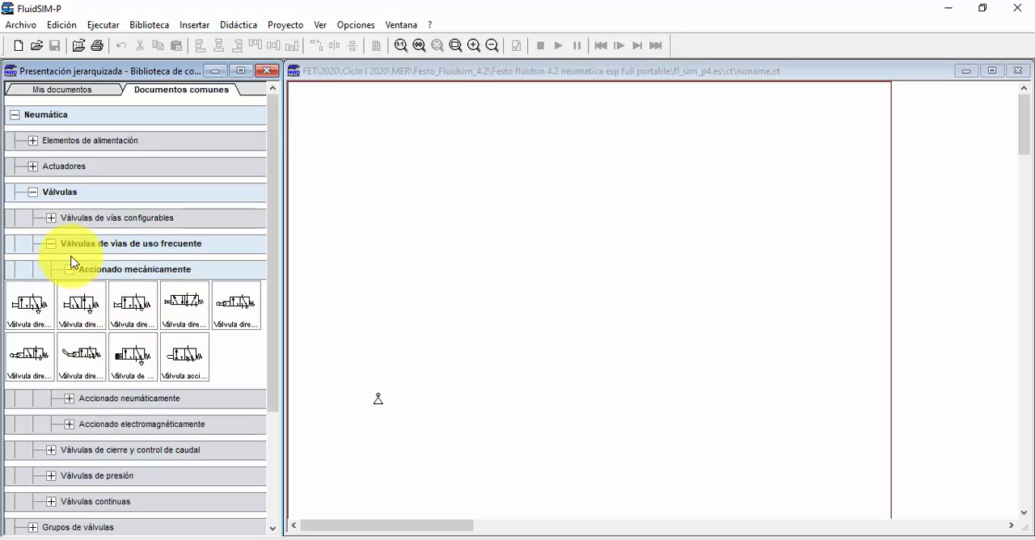
pyautogui.click(70, 269)
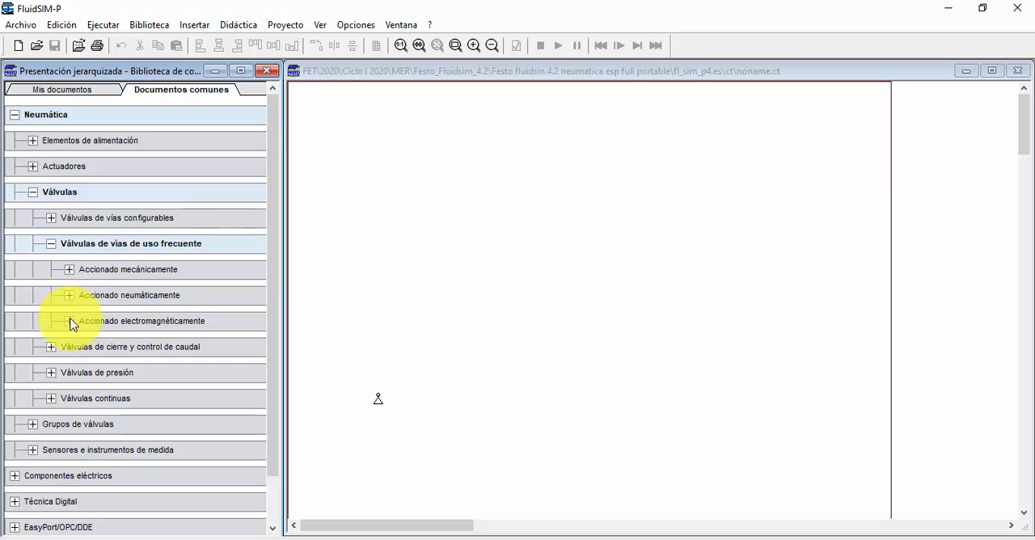
pyautogui.click(70, 295)
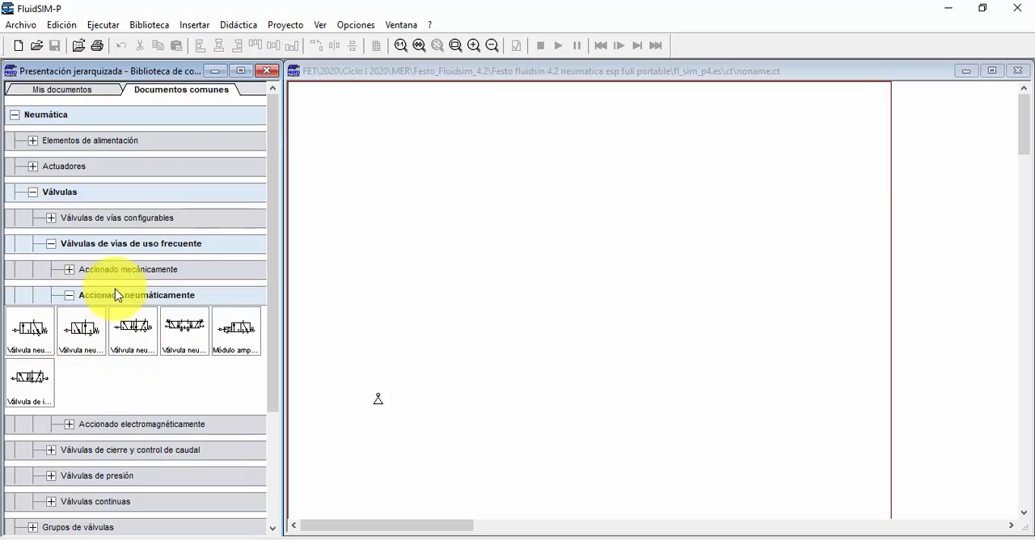
pyautogui.click(69, 296)
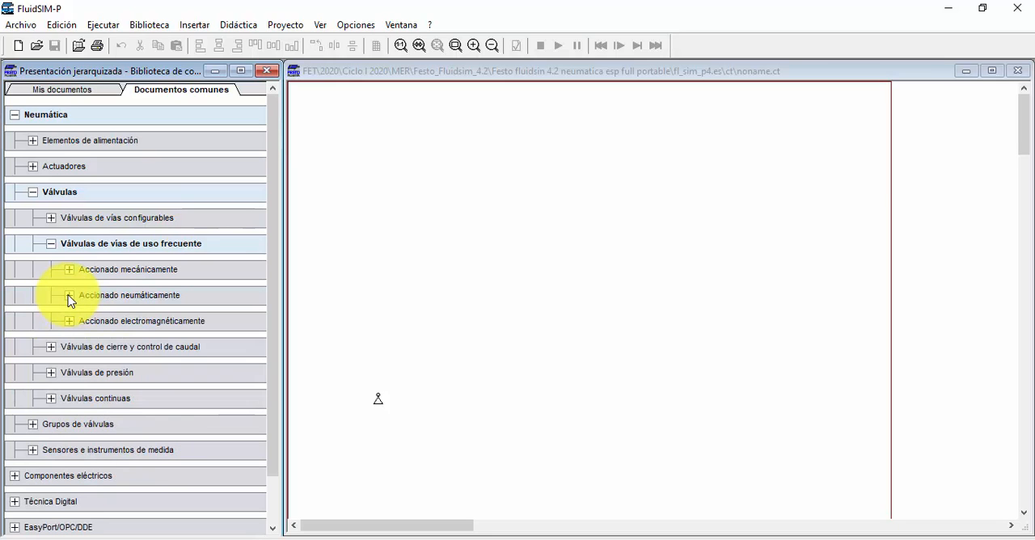
# Step: Place the two 3/2 solenoid valves, the spring-return 5/2 valve and the double-solenoid 5/2 valve across the upper part of the sheet
pyautogui.click(69, 319)
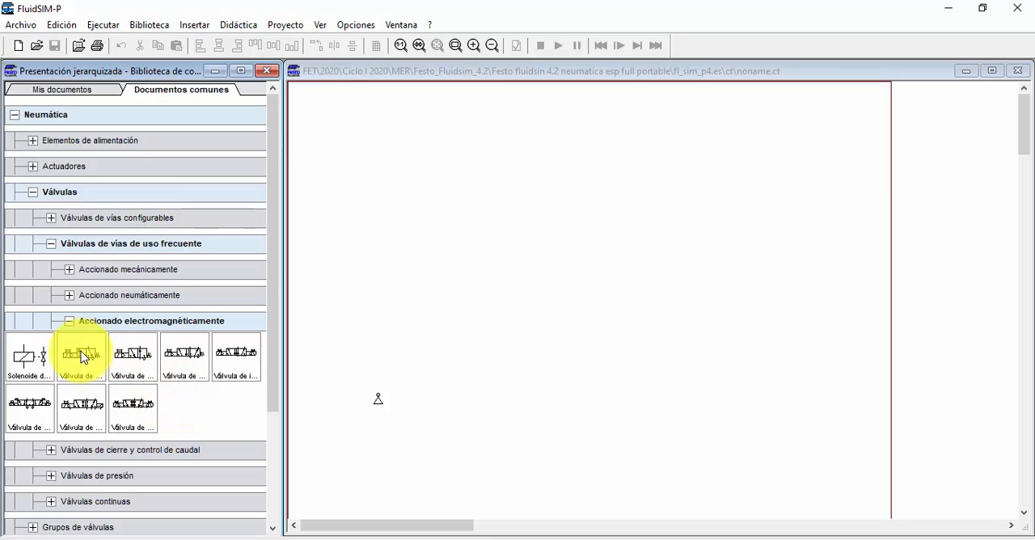
pyautogui.moveTo(81, 353); pyautogui.dragTo(427, 198)
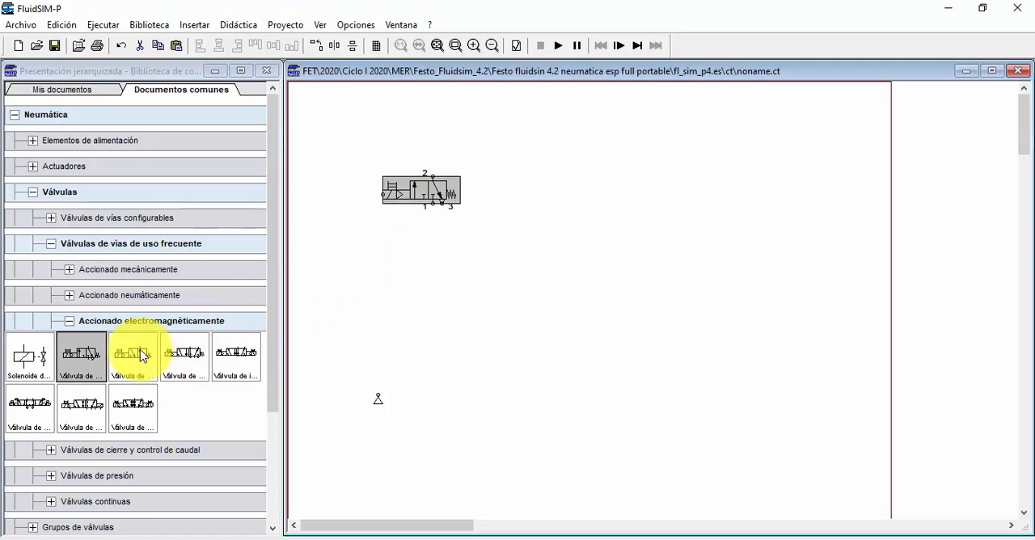
pyautogui.moveTo(134, 353); pyautogui.dragTo(513, 185)
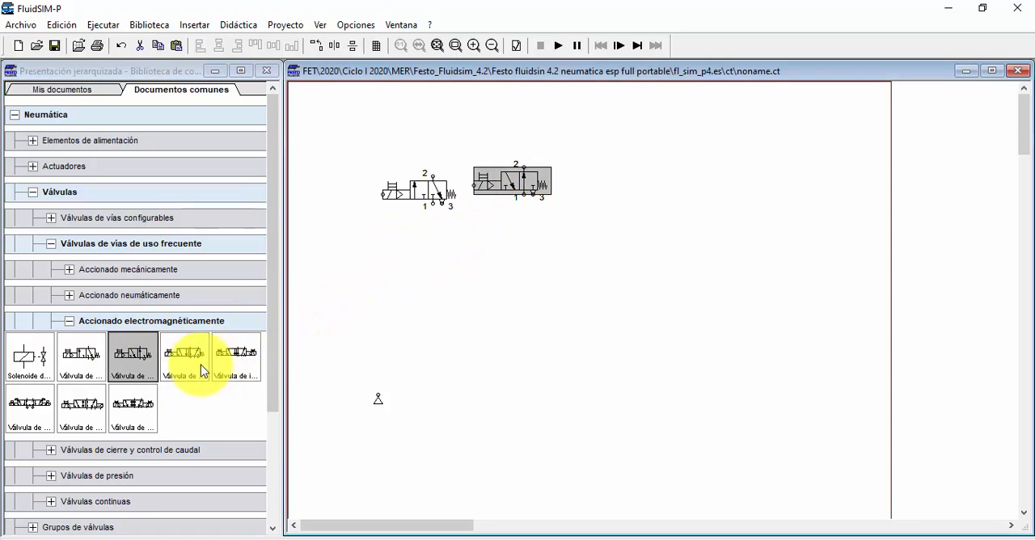
pyautogui.moveTo(201, 360); pyautogui.dragTo(630, 172)
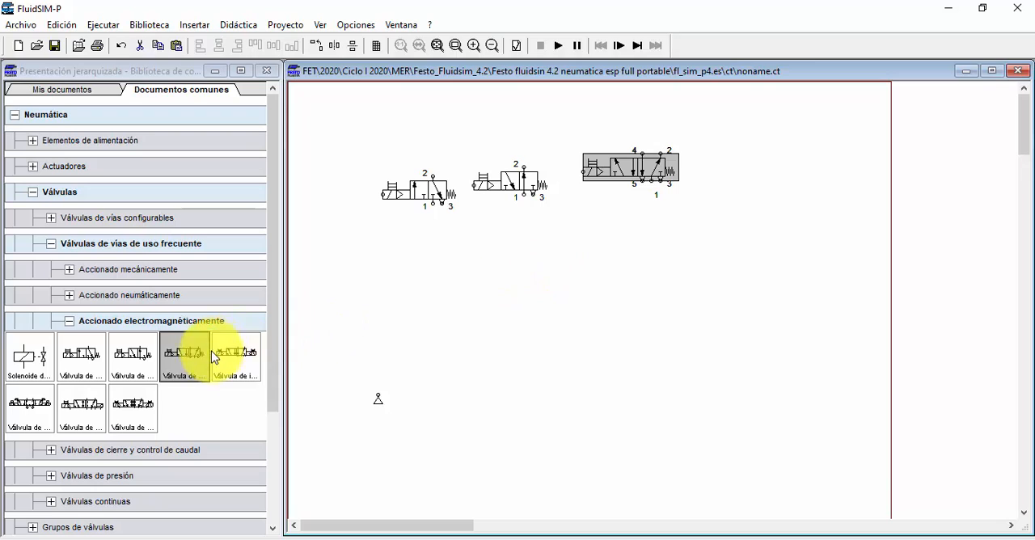
pyautogui.moveTo(236, 353); pyautogui.dragTo(760, 178)
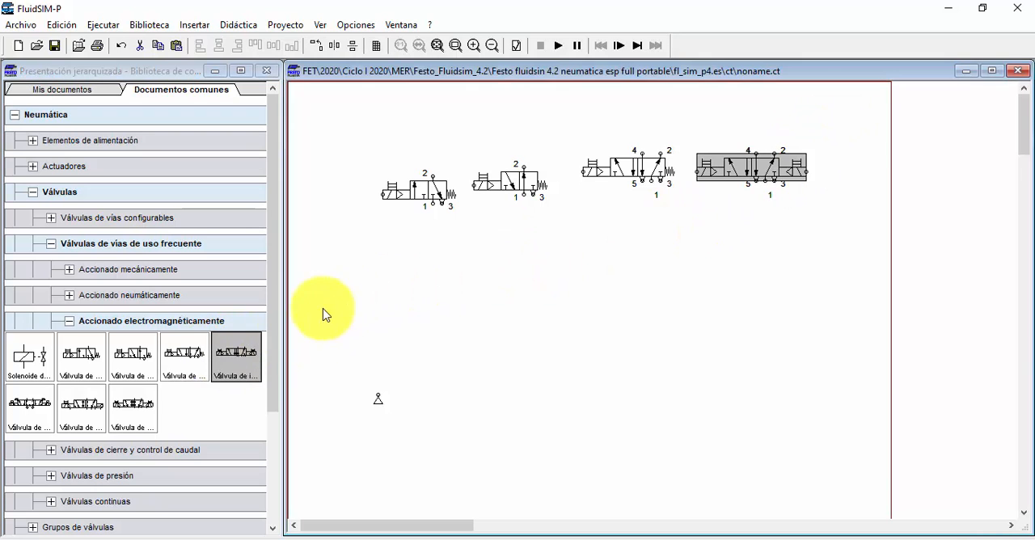
# Step: Place the spring-centred 5/3 solenoid valve and the two reversible 5/2 solenoid valves in a second row beneath the first
pyautogui.moveTo(27, 404); pyautogui.dragTo(424, 272)
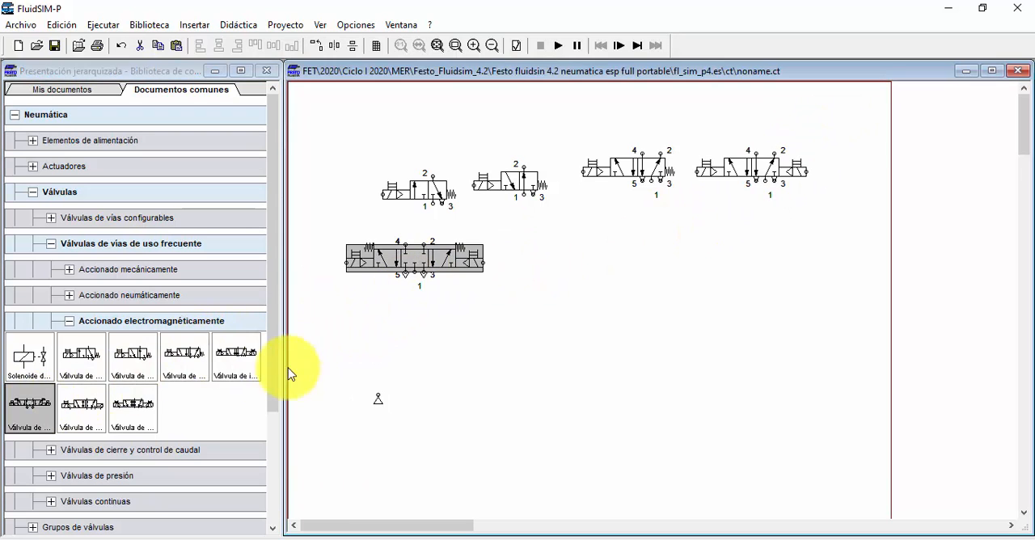
pyautogui.moveTo(102, 408); pyautogui.dragTo(570, 263)
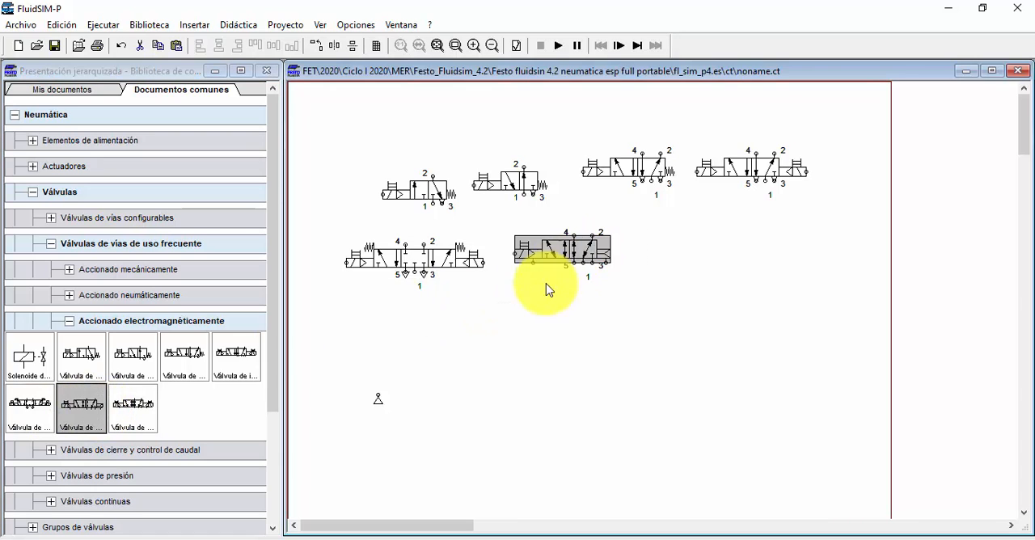
pyautogui.moveTo(133, 405); pyautogui.dragTo(716, 247)
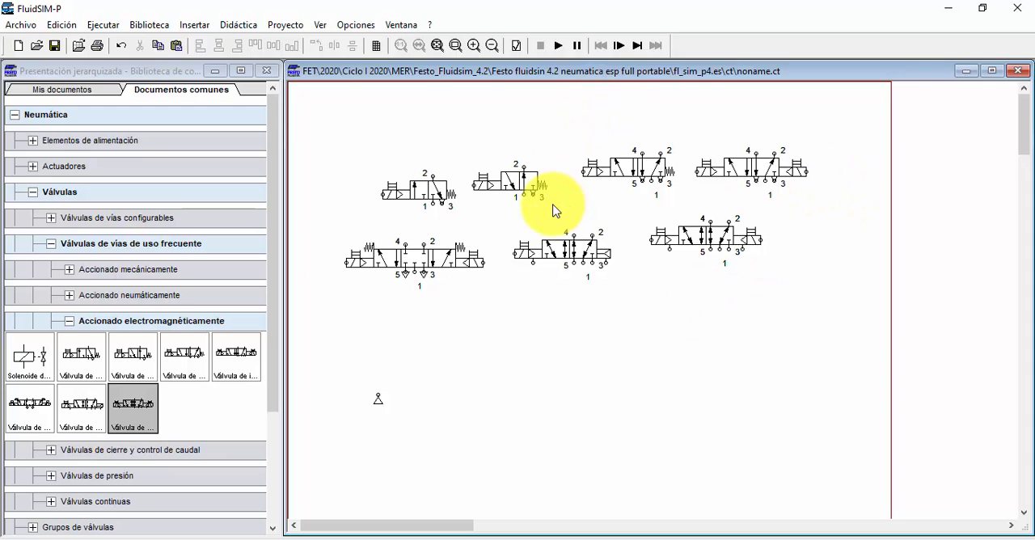
# Step: Group the valves by type, stacking the two 3/2 valves in one column and the spring-return and double-solenoid 5/2 valves in another
pyautogui.moveTo(442, 198)
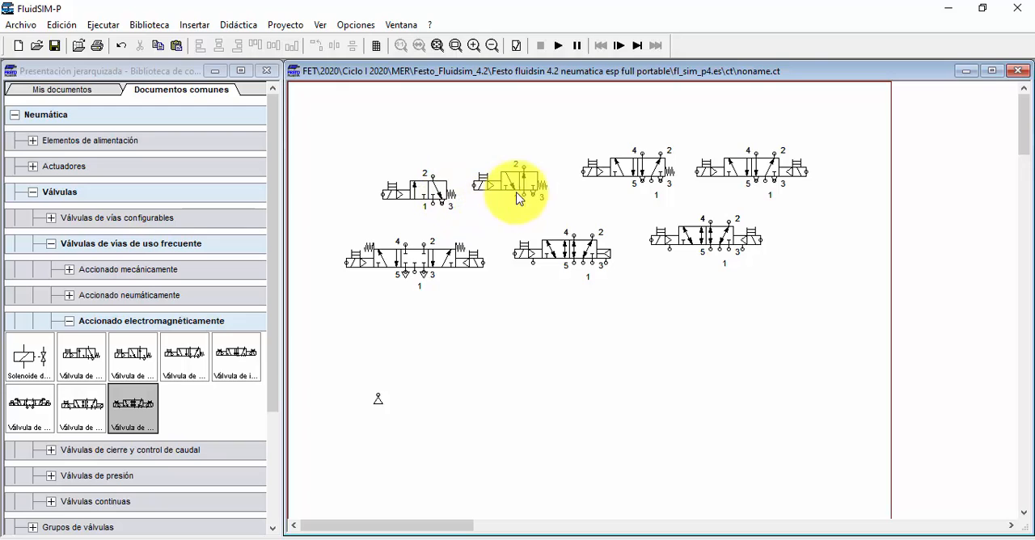
pyautogui.moveTo(524, 162); pyautogui.dragTo(437, 132)
pyautogui.click(494, 160)
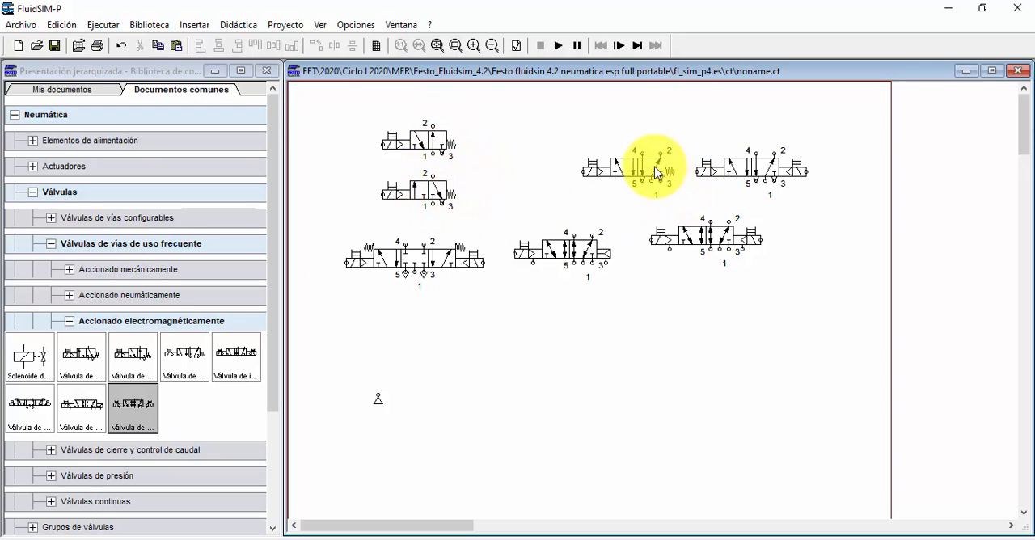
pyautogui.moveTo(643, 159); pyautogui.dragTo(585, 130)
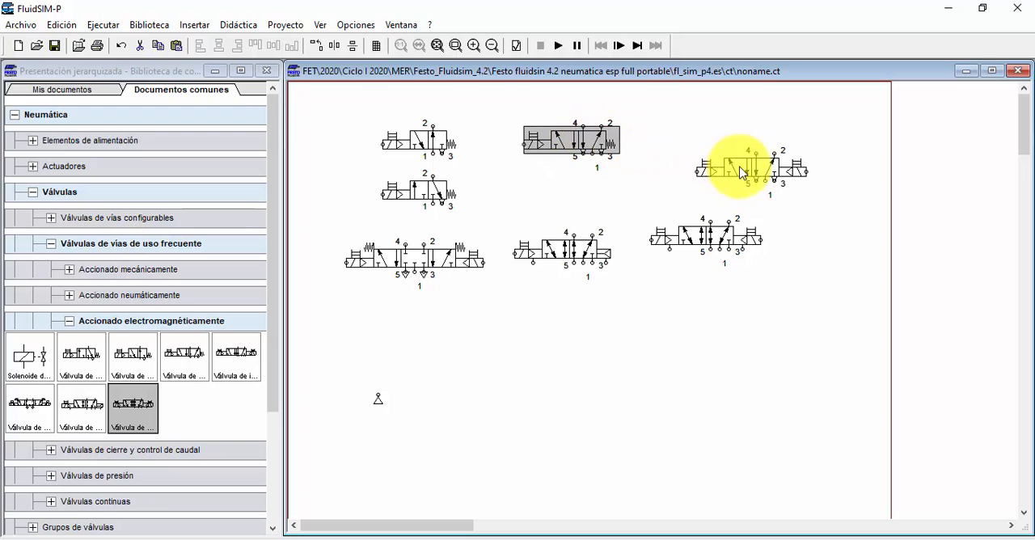
pyautogui.moveTo(769, 163); pyautogui.dragTo(586, 194)
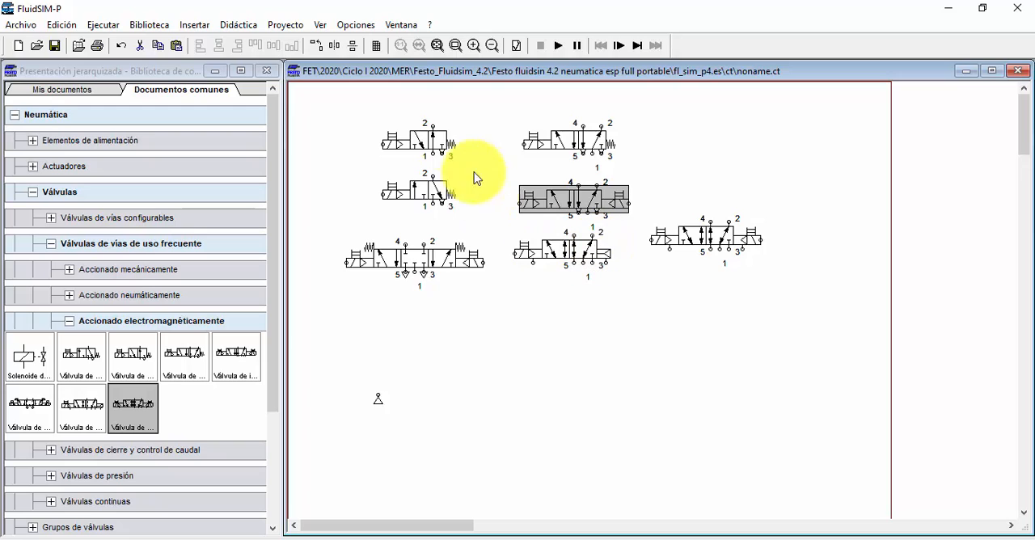
# Step: Delete both 3/2 valves and move the second row of three valves further down the sheet
pyautogui.moveTo(341, 105); pyautogui.dragTo(472, 203)
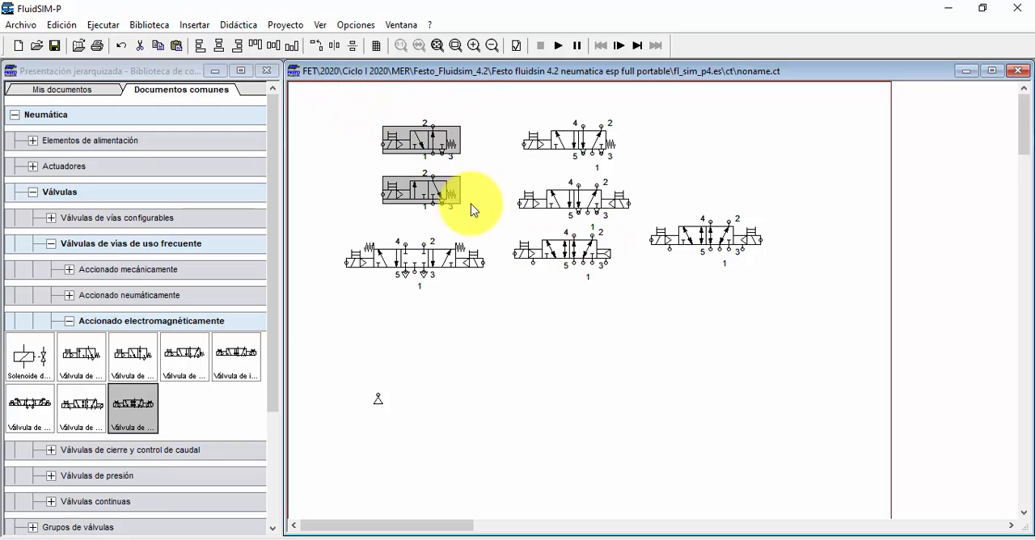
pyautogui.press('Delete')
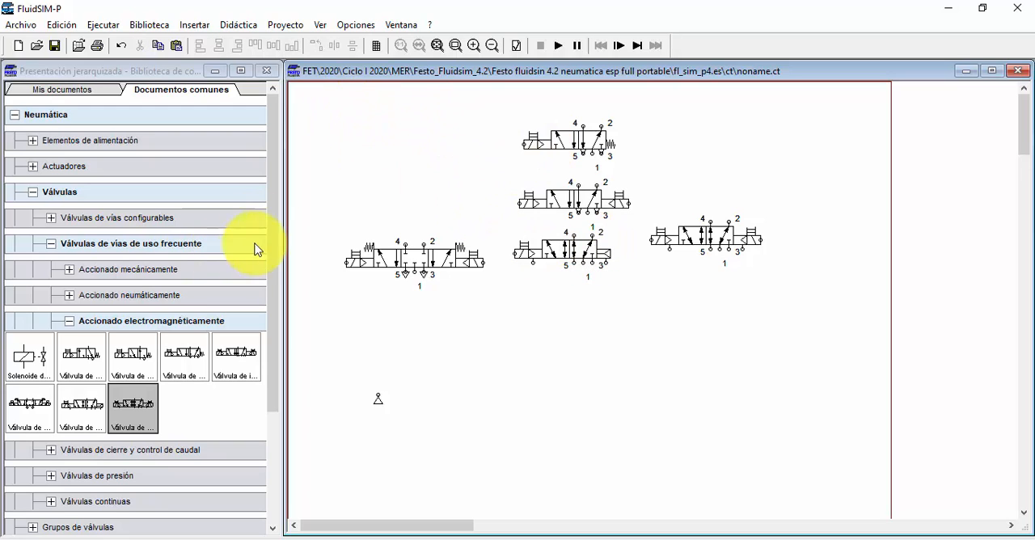
pyautogui.moveTo(345, 224); pyautogui.dragTo(773, 300)
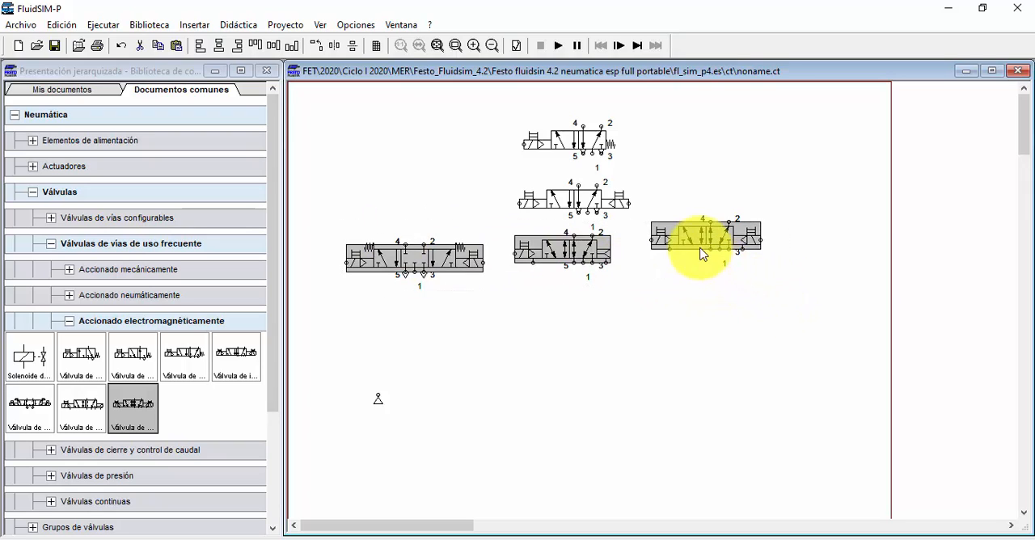
pyautogui.moveTo(704, 243); pyautogui.dragTo(690, 338)
pyautogui.click(680, 267)
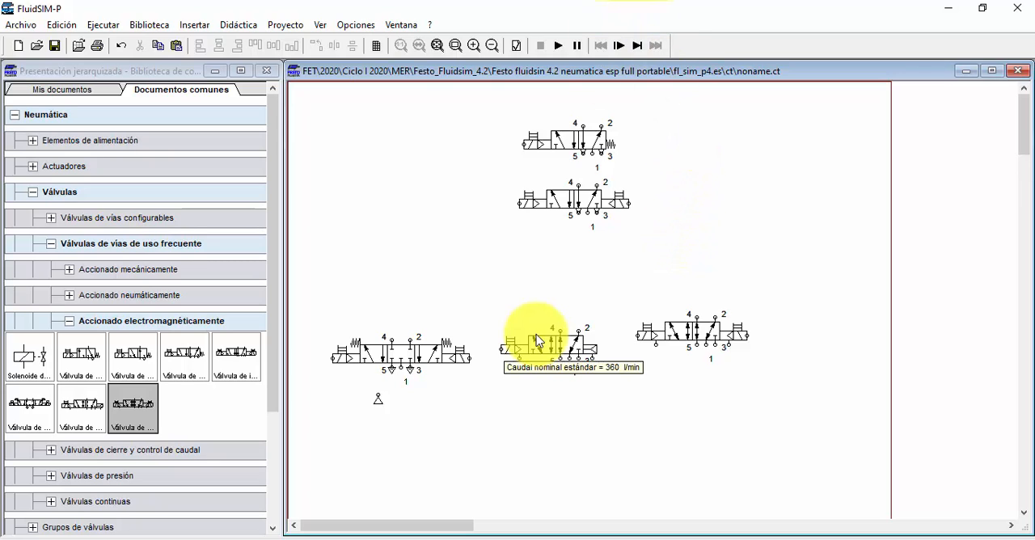
# Step: Review the configuration of the spring-return 5/2 valve and the spring-centred 5/3 valve
pyautogui.moveTo(571, 339)
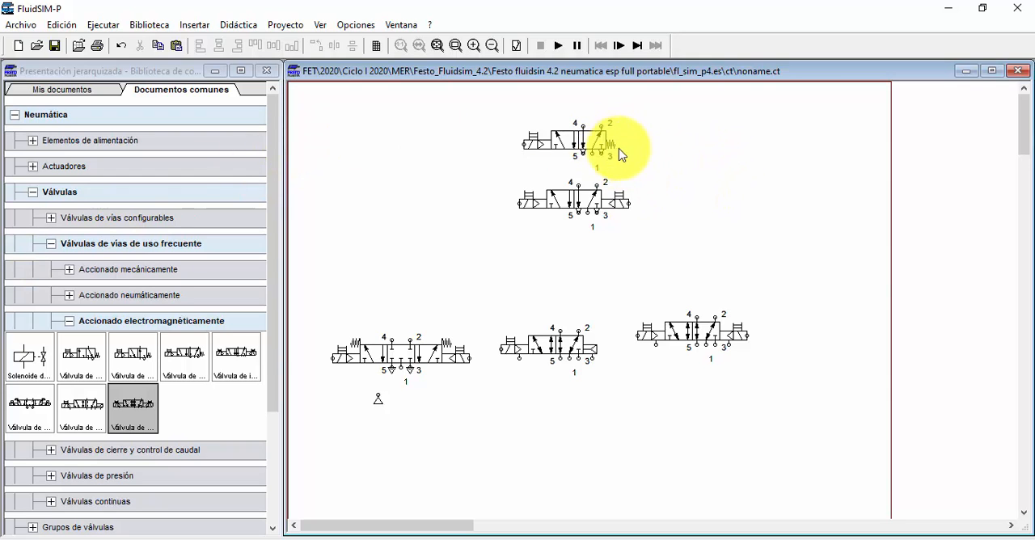
pyautogui.doubleClick(594, 137)
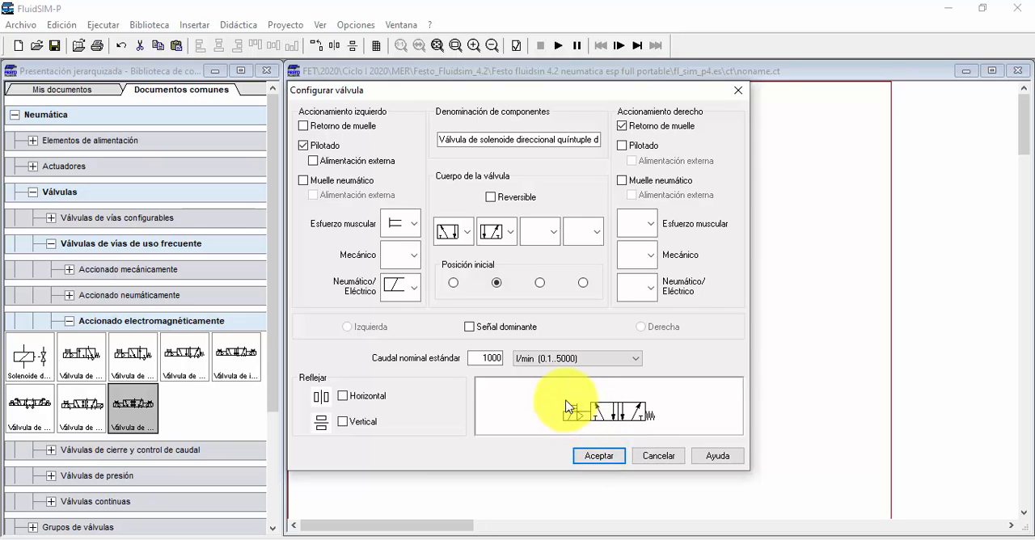
pyautogui.click(597, 455)
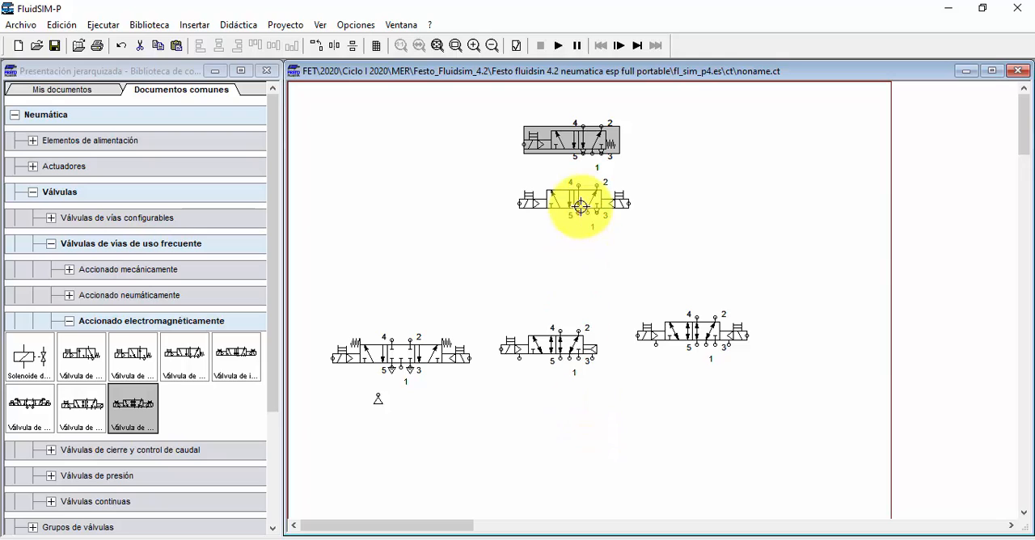
pyautogui.click(585, 257)
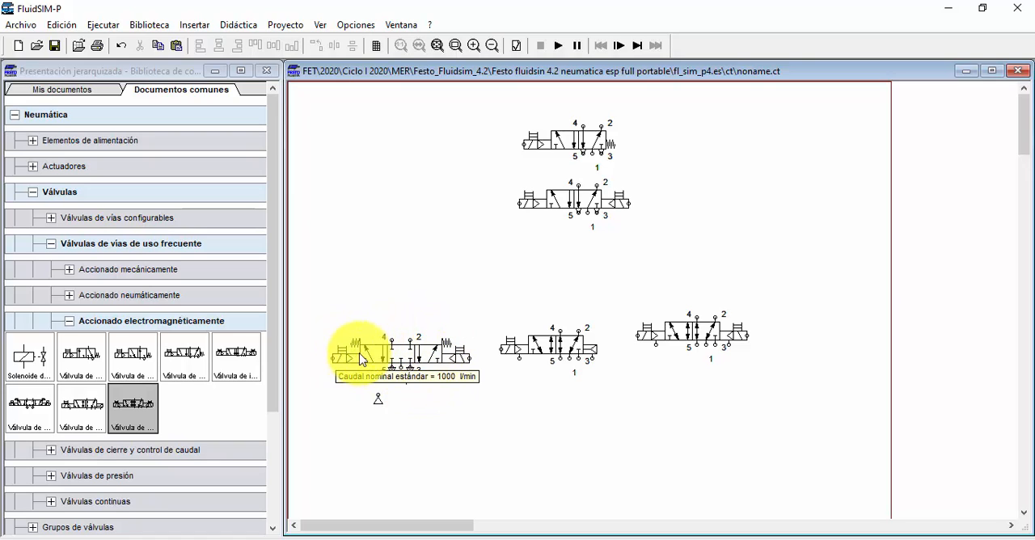
pyautogui.doubleClick(412, 353)
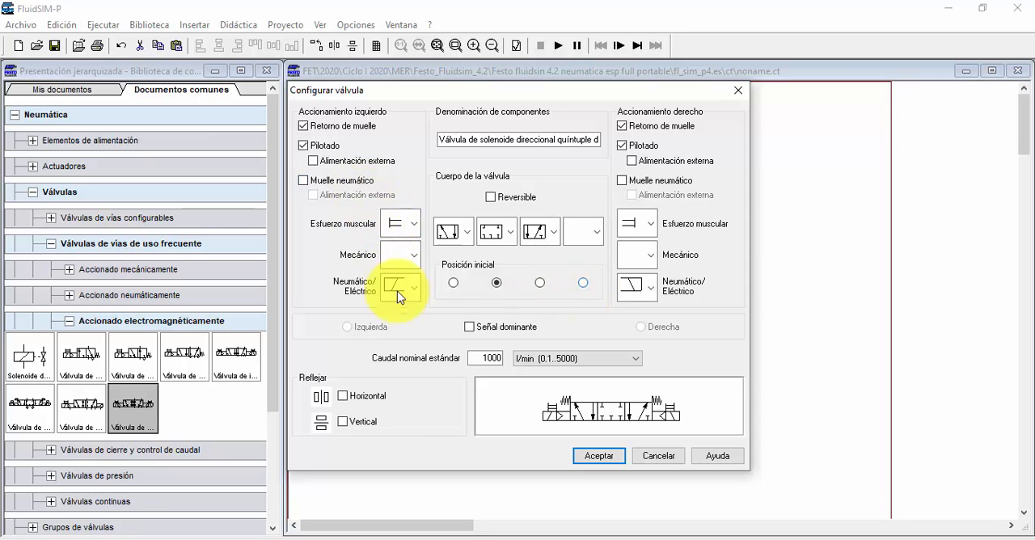
pyautogui.click(651, 456)
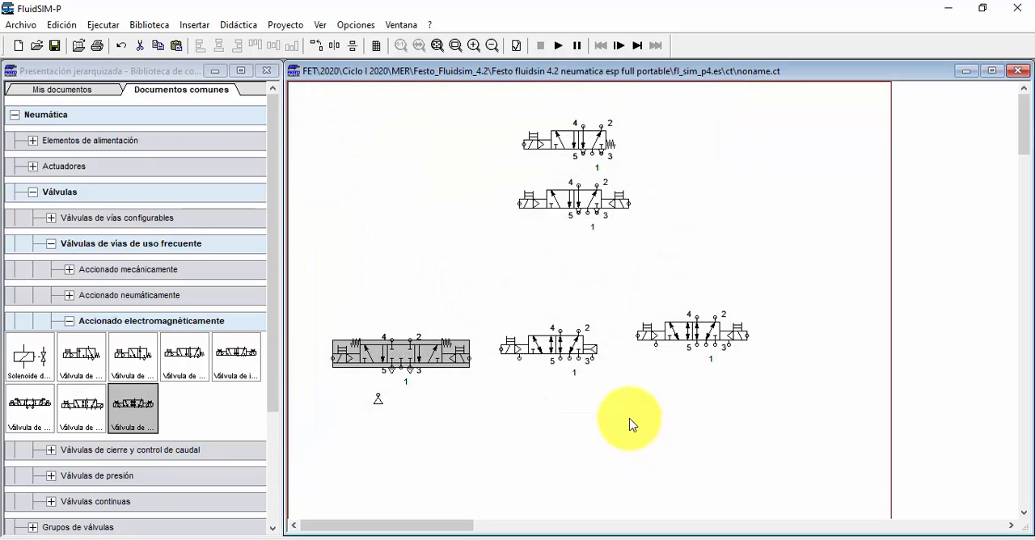
# Step: Move the air-spring reversible 5/2 valve beneath the double-solenoid 5/2 valve and review its configuration, including the available valve body positions
pyautogui.moveTo(570, 352); pyautogui.dragTo(591, 283)
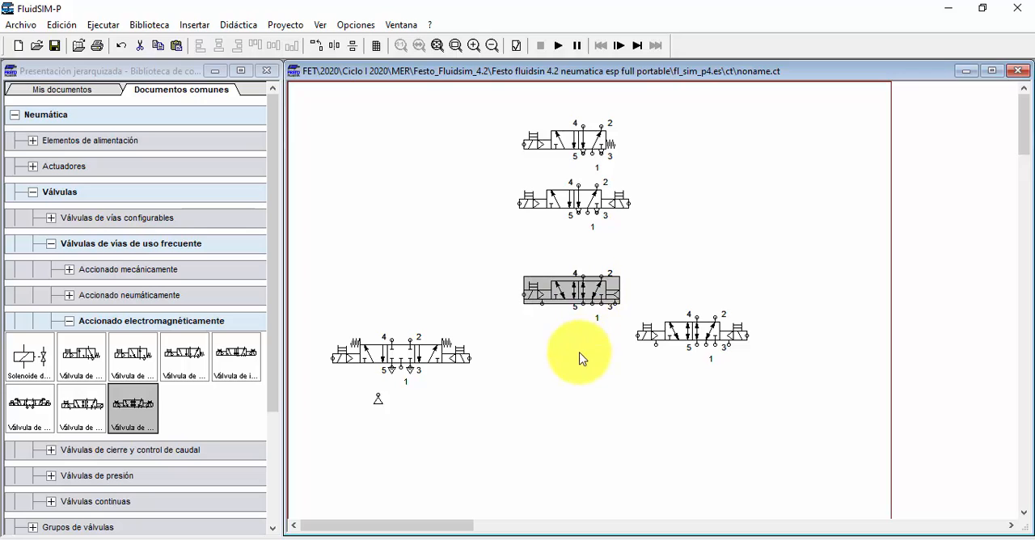
pyautogui.click(582, 359)
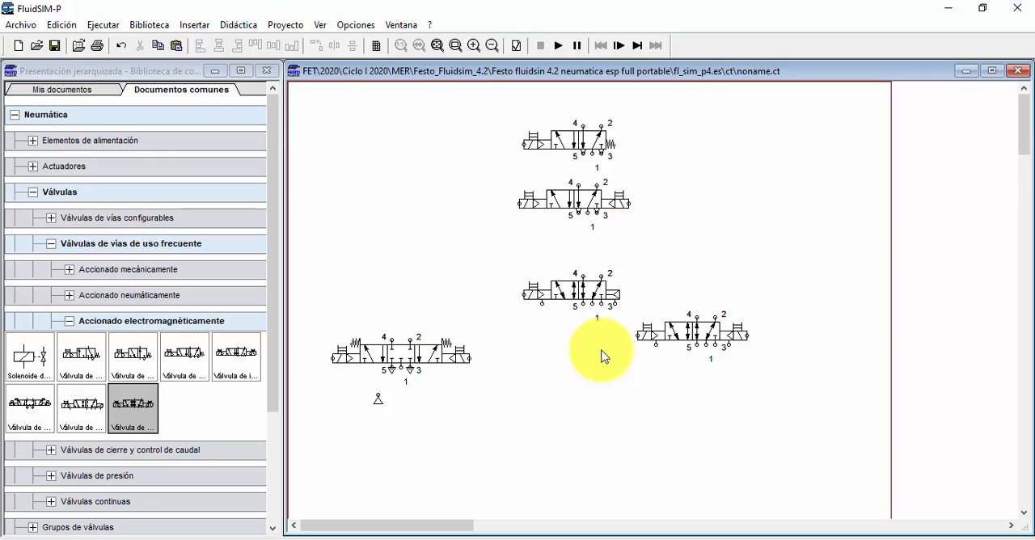
pyautogui.doubleClick(594, 292)
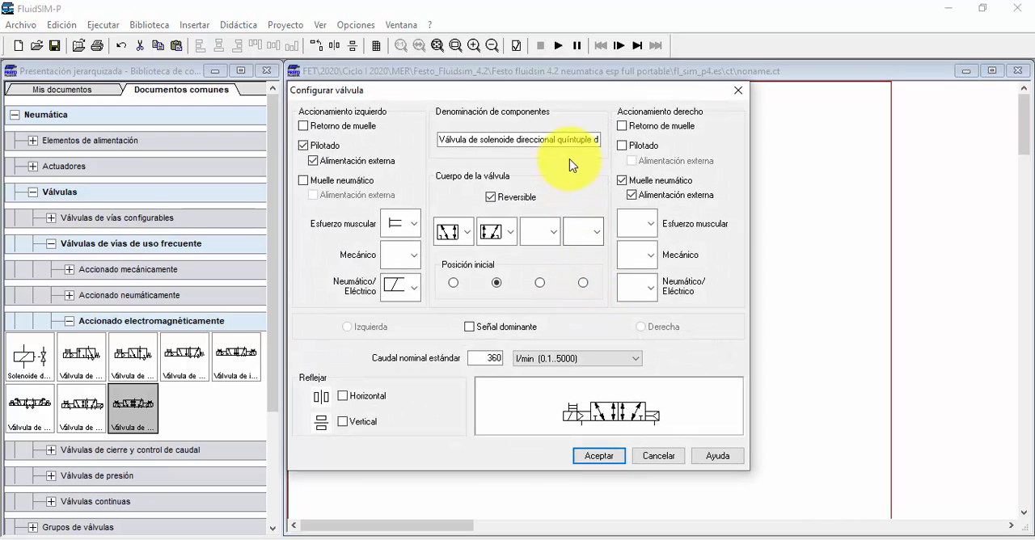
pyautogui.moveTo(570, 138); pyautogui.dragTo(493, 140)
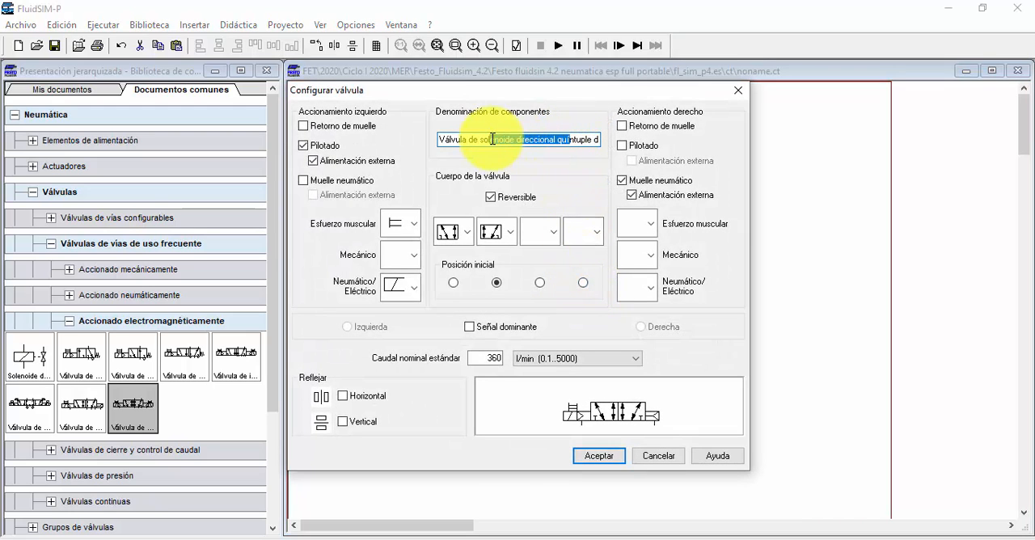
pyautogui.click(468, 232)
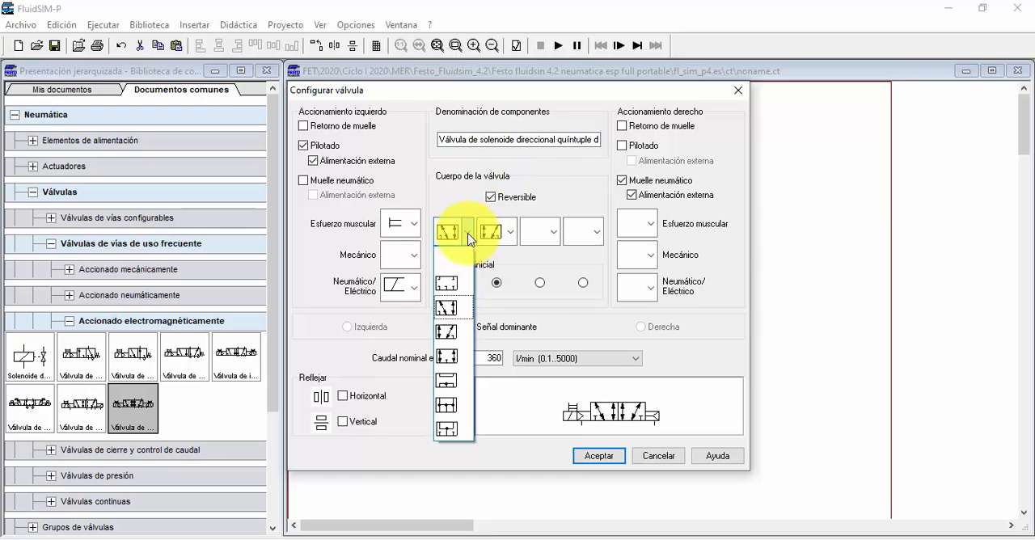
pyautogui.click(469, 235)
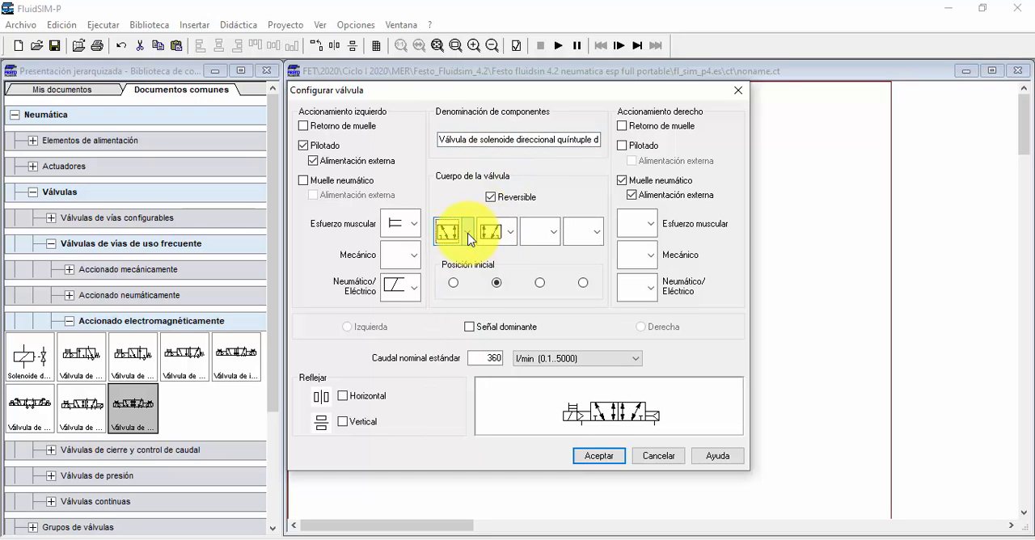
pyautogui.click(513, 232)
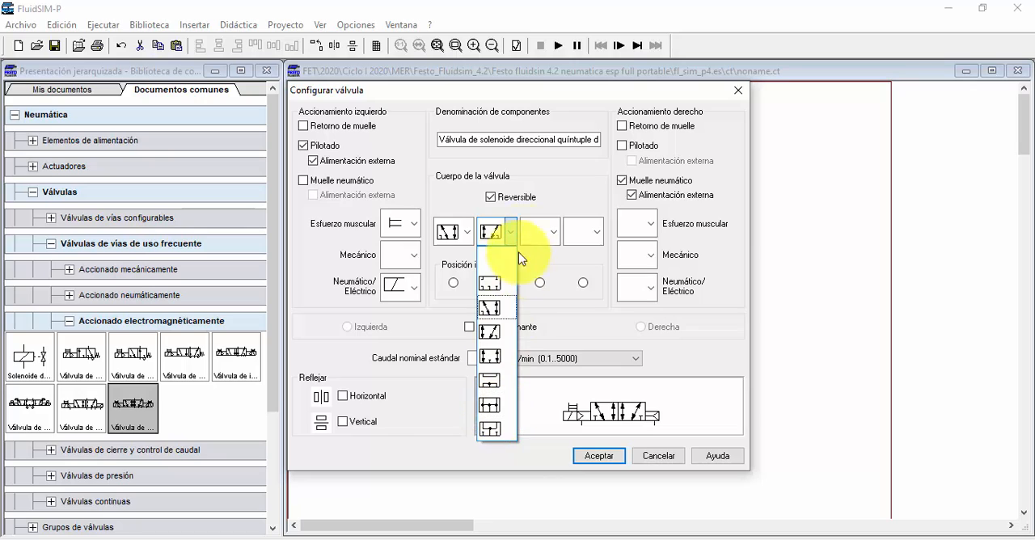
pyautogui.click(513, 232)
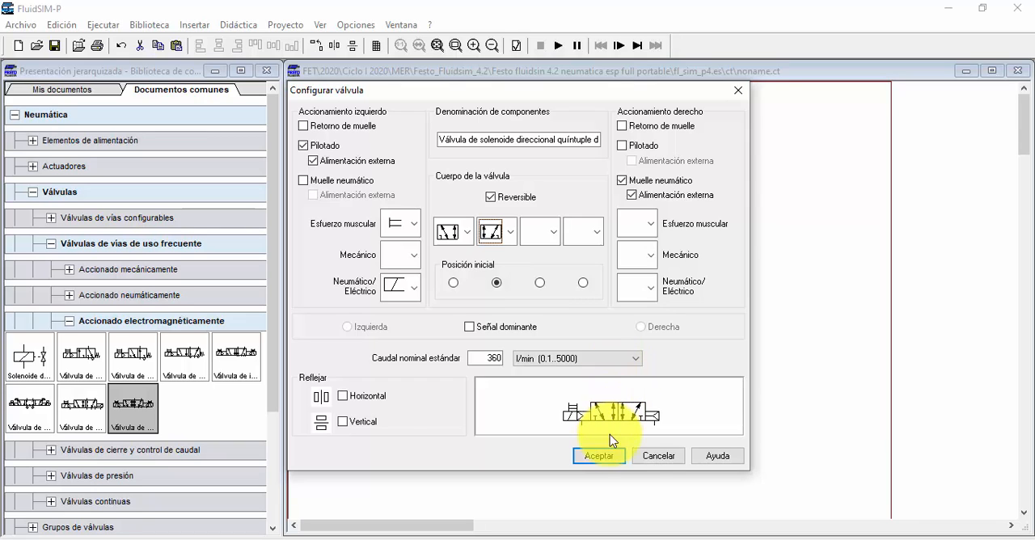
pyautogui.click(645, 459)
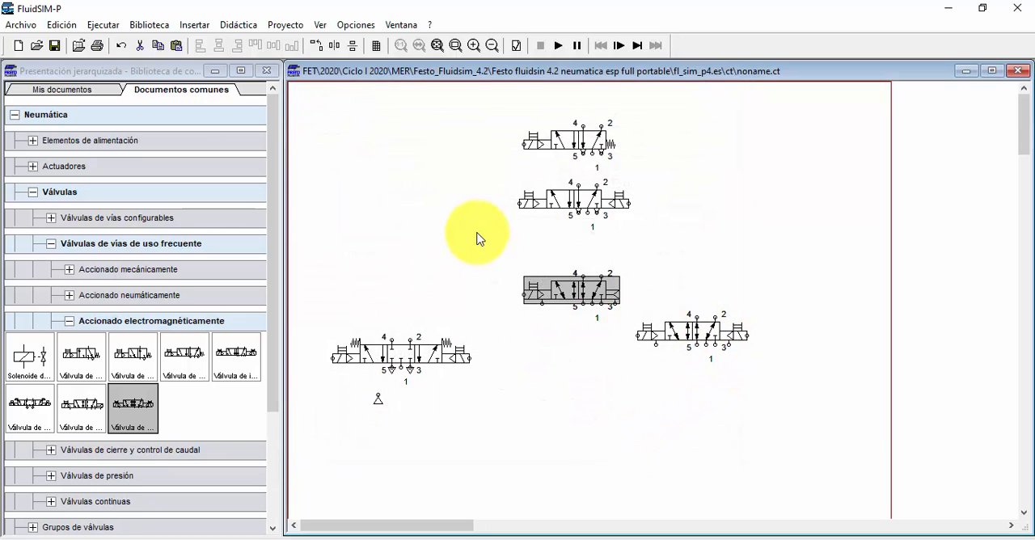
# Step: Delete all the valves and the remaining air supply from the circuit sheet
pyautogui.moveTo(778, 442); pyautogui.dragTo(238, 110)
pyautogui.press('Delete')
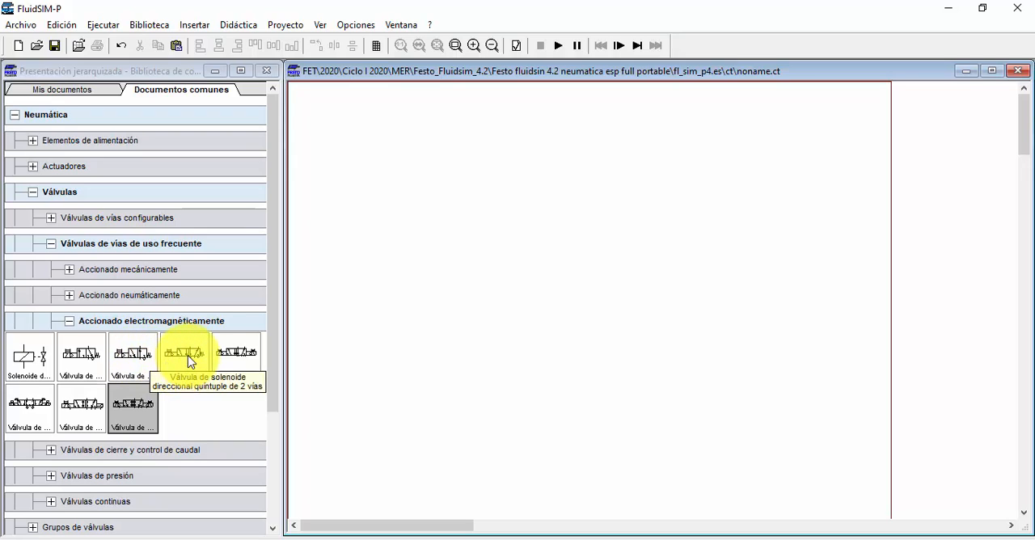
# Step: Place the double-solenoid 5/2 valve in the middle of the sheet and a double-acting cylinder above it
pyautogui.moveTo(189, 356); pyautogui.dragTo(548, 269)
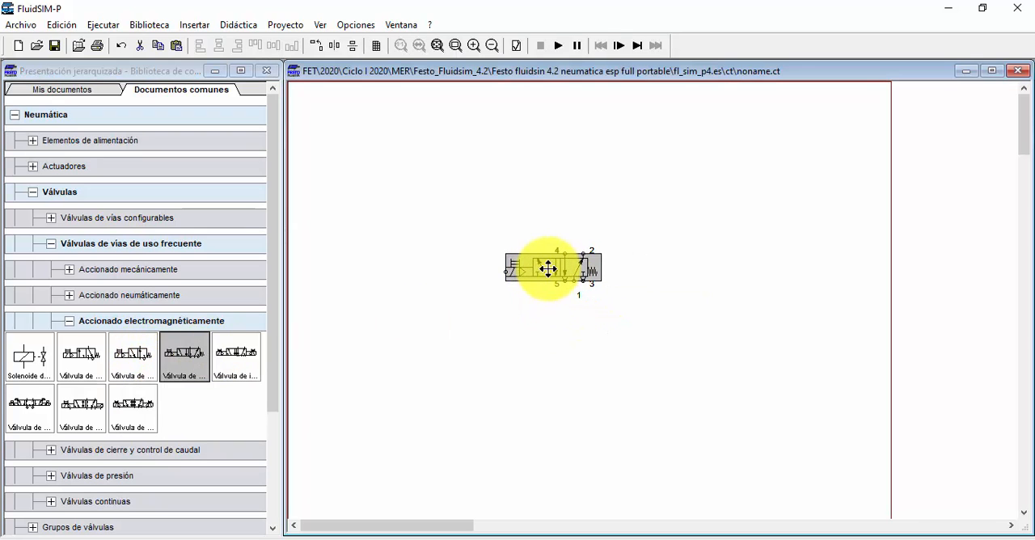
pyautogui.press('Delete')
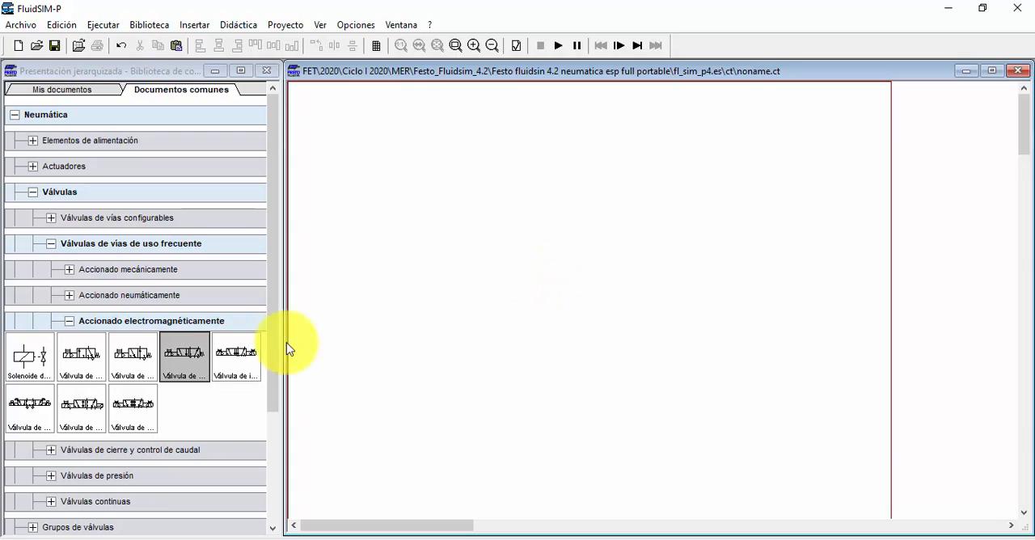
pyautogui.moveTo(229, 345); pyautogui.dragTo(579, 317)
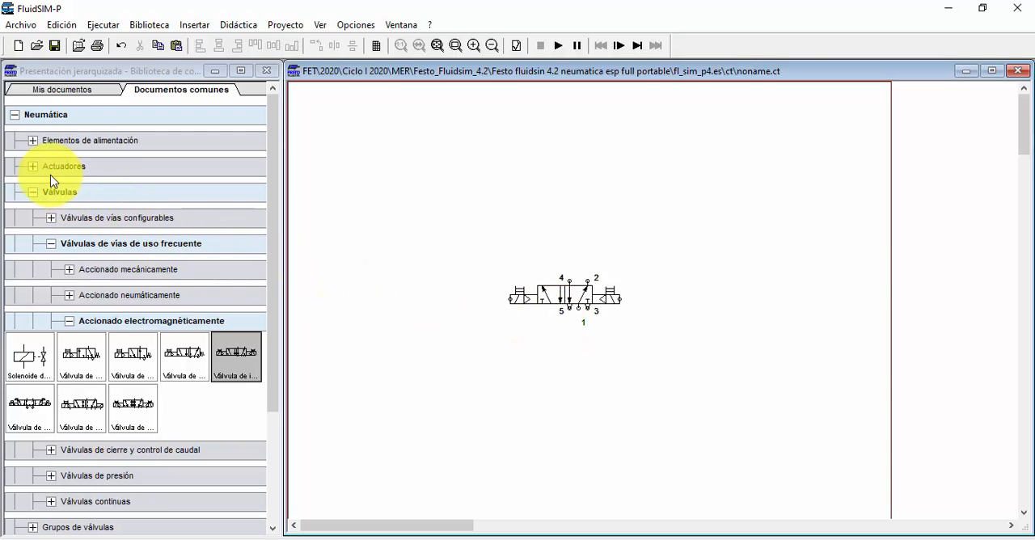
pyautogui.click(31, 166)
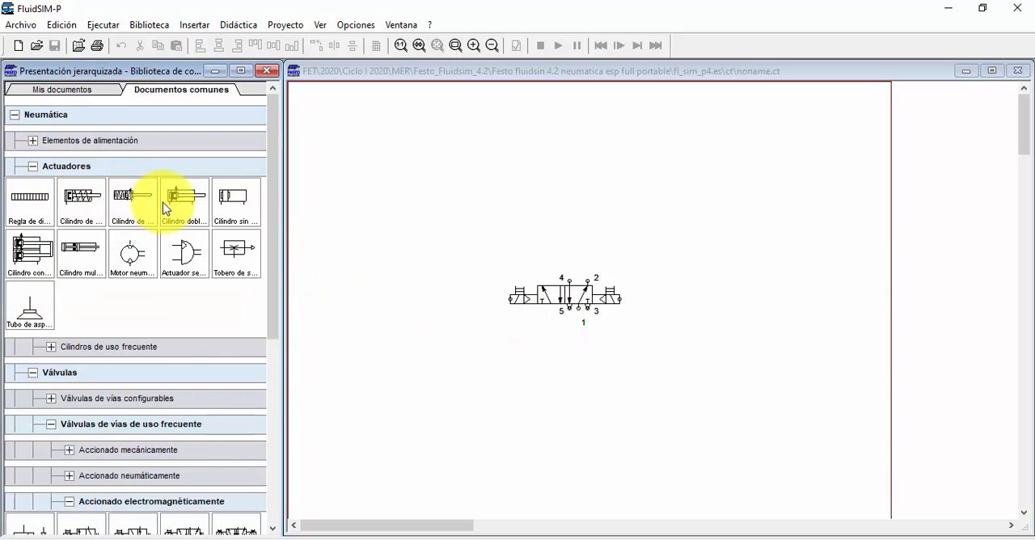
pyautogui.moveTo(183, 209); pyautogui.dragTo(556, 149)
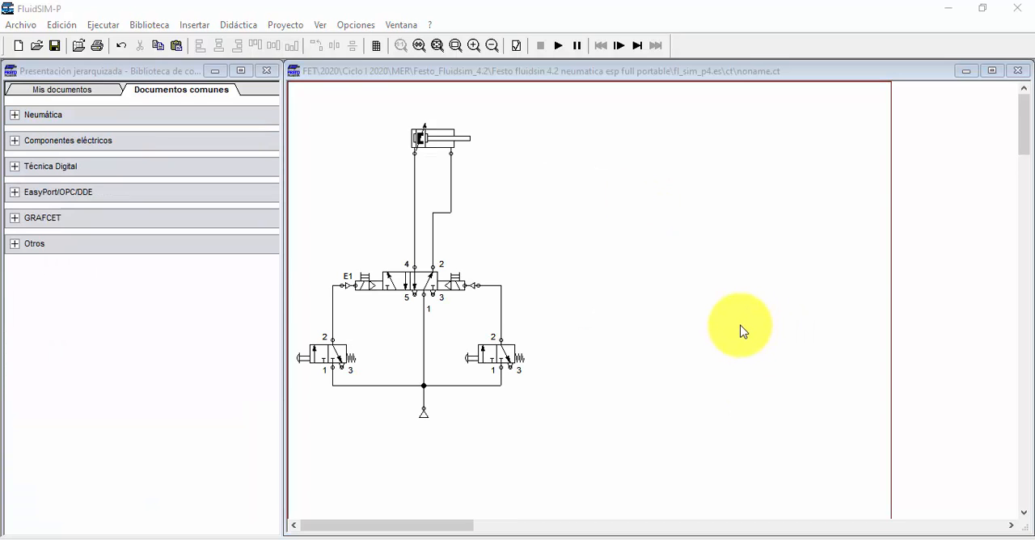
# Step: Remove the label E1 from the left solenoid connection of the 5/2 valve
pyautogui.click(349, 281)
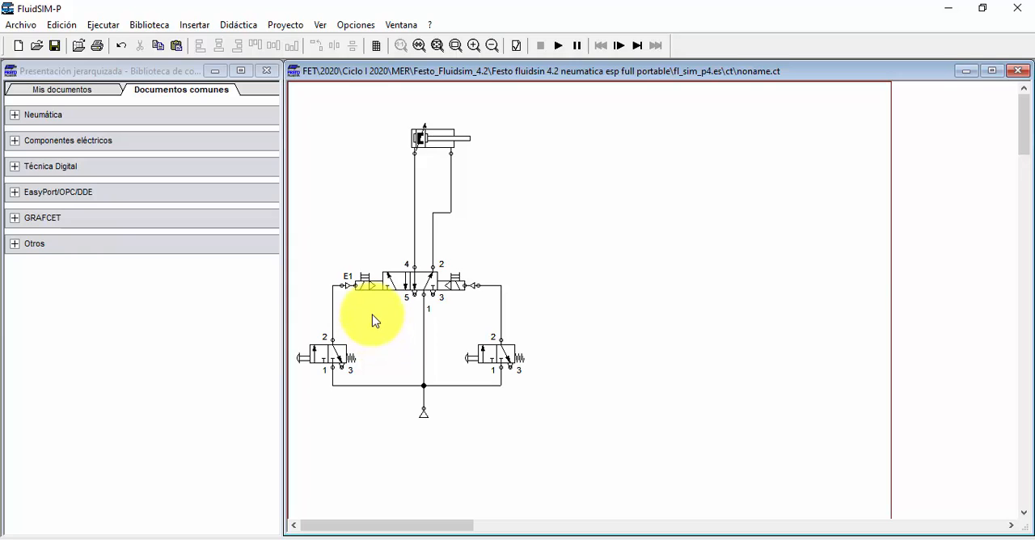
pyautogui.doubleClick(356, 285)
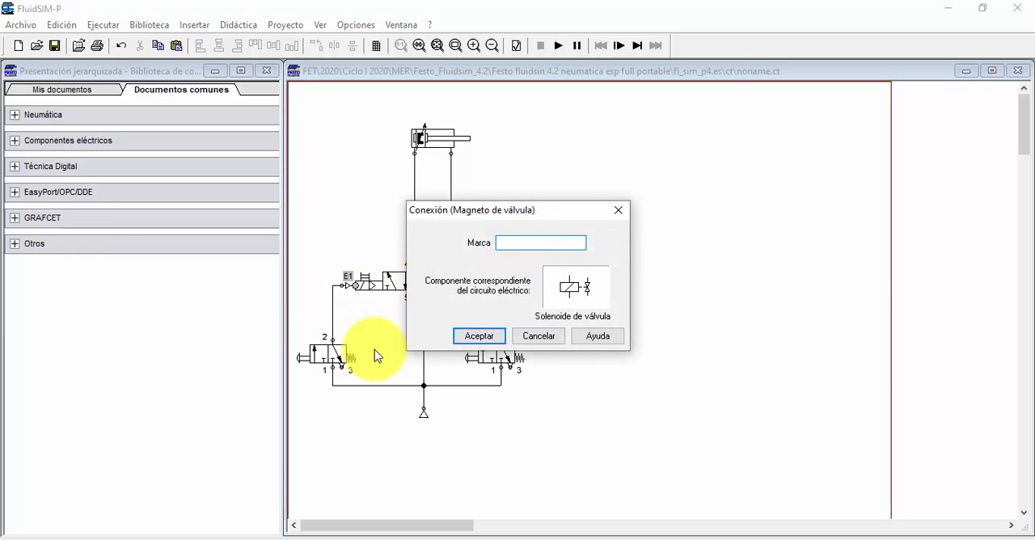
pyautogui.click(480, 335)
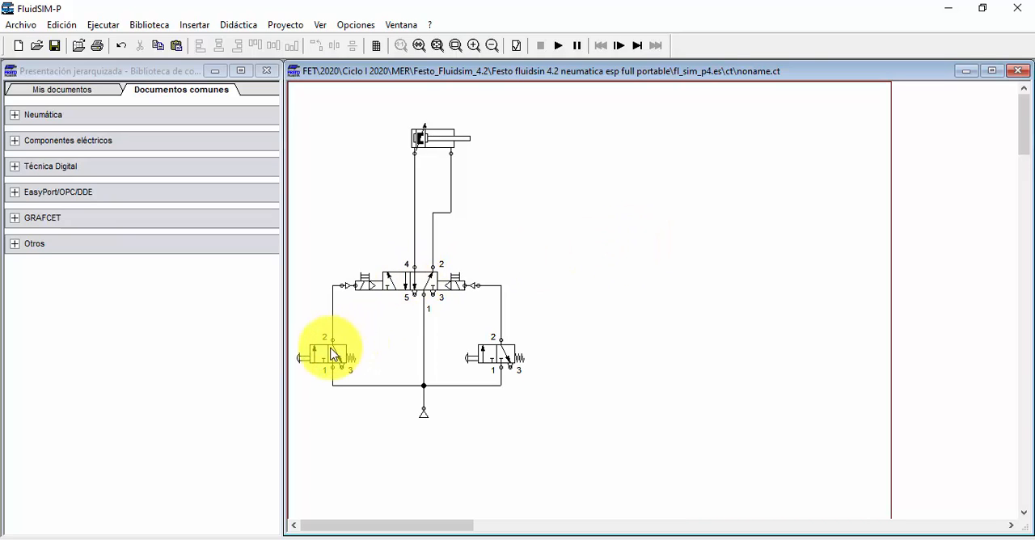
# Step: Simulate the circuit, alternately actuating the left and right 3/2 push-button valves to extend and retract the cylinder, and stop the simulation
pyautogui.click(559, 46)
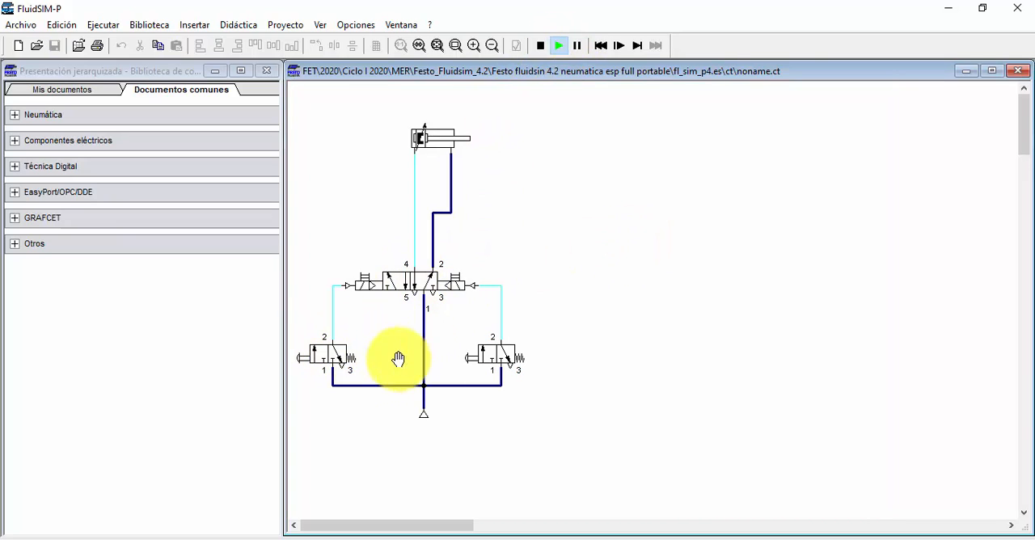
pyautogui.click(320, 350)
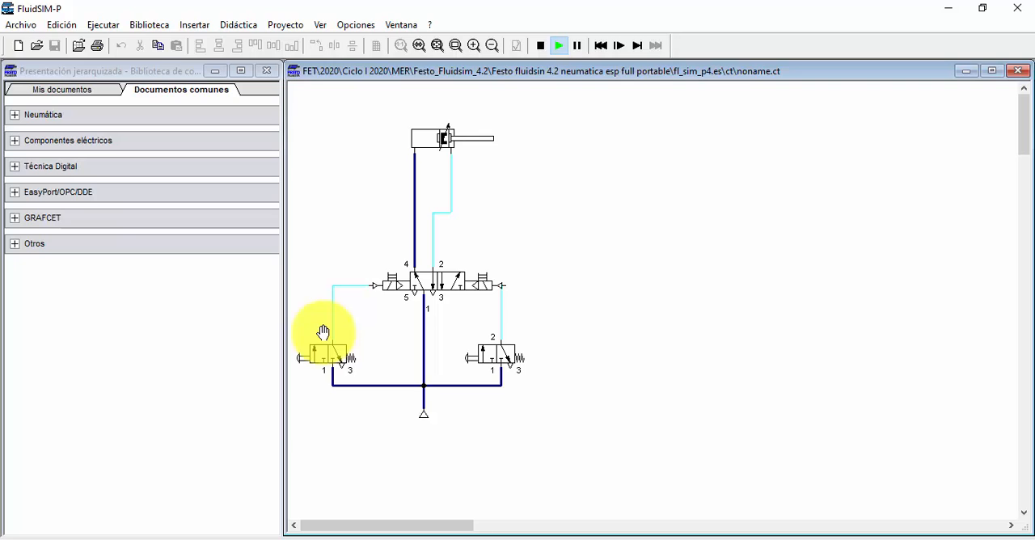
pyautogui.click(489, 350)
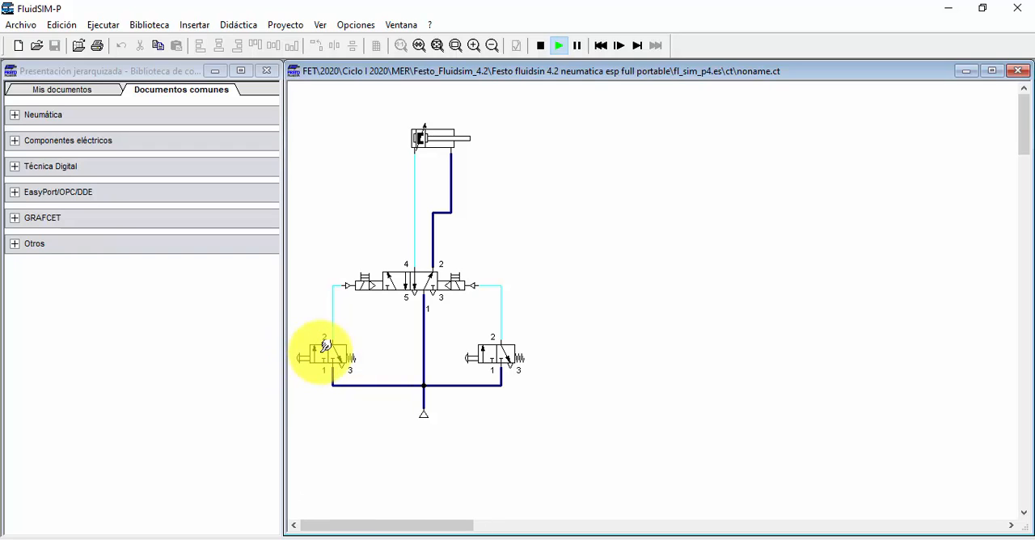
pyautogui.click(324, 354)
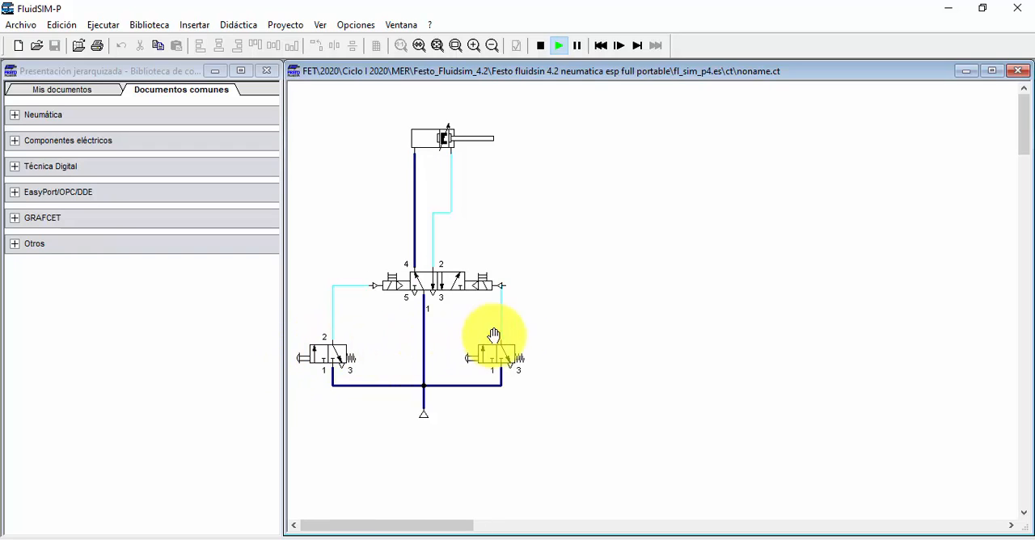
pyautogui.click(489, 353)
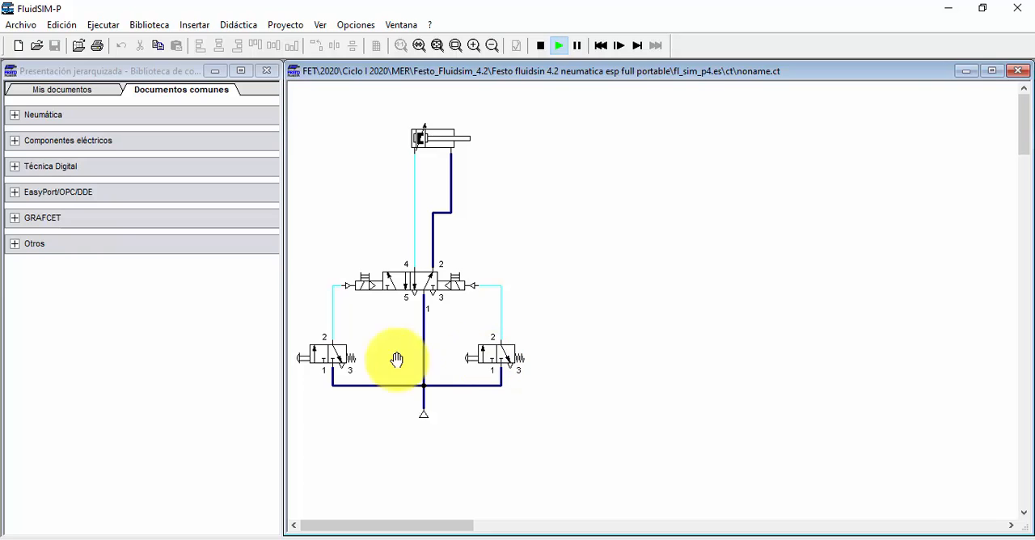
pyautogui.click(319, 356)
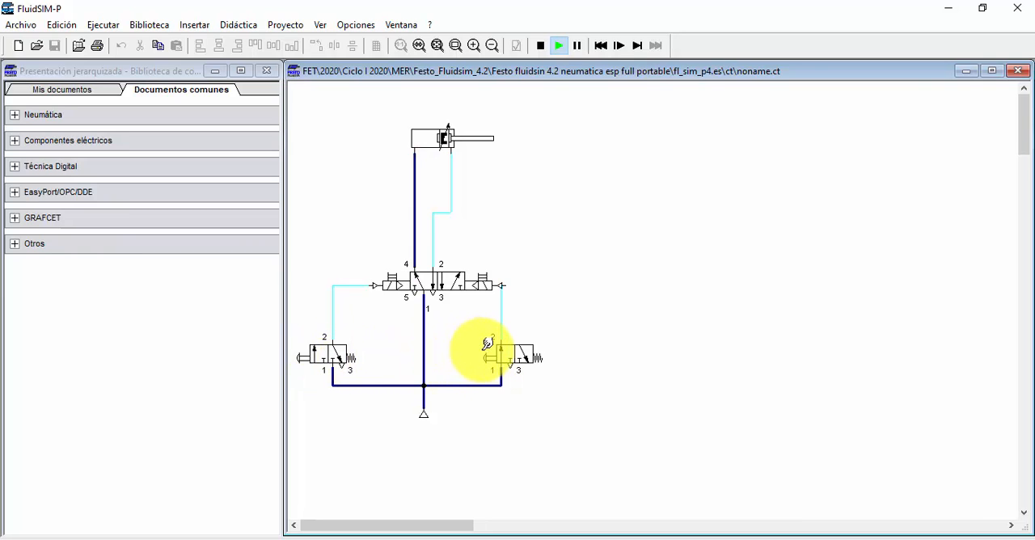
pyautogui.click(309, 354)
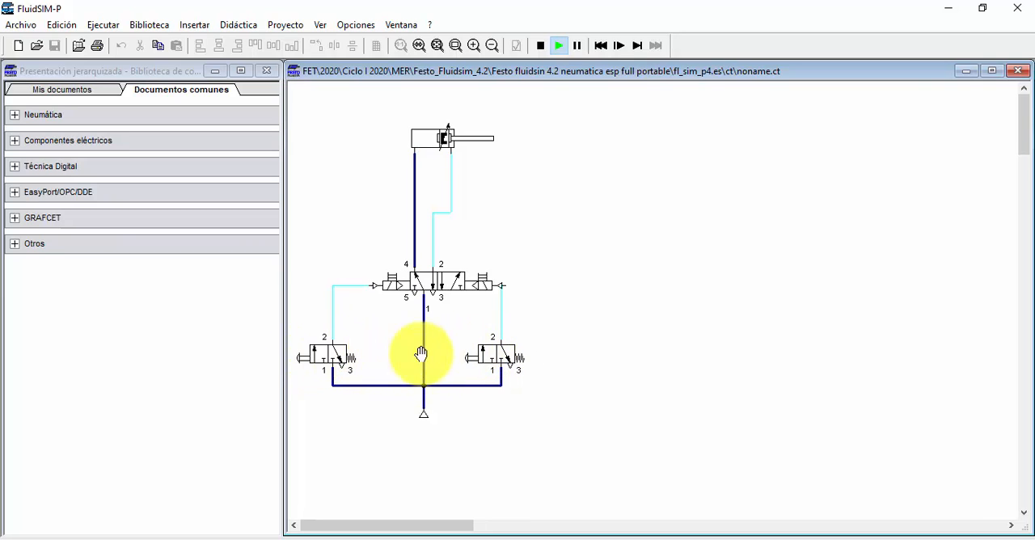
pyautogui.click(490, 352)
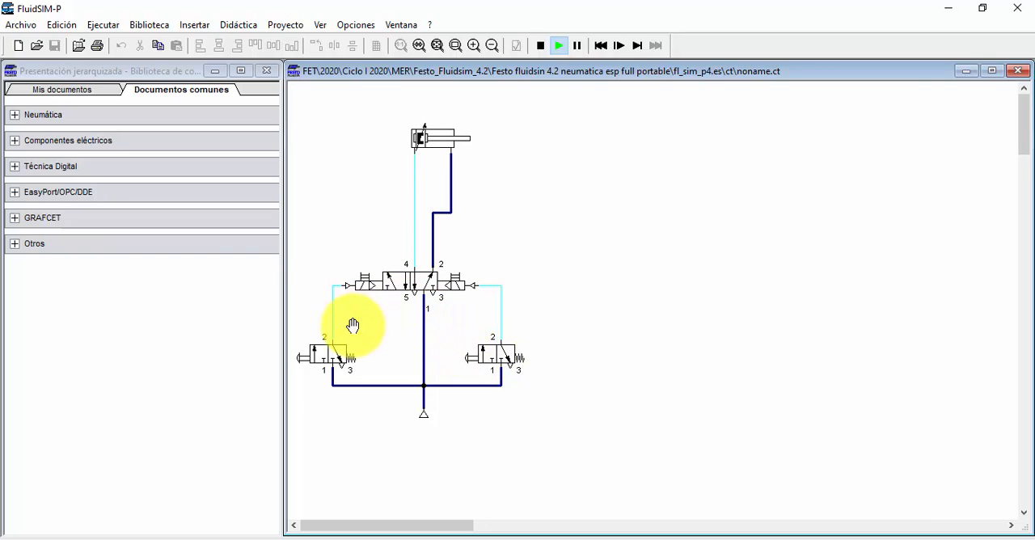
pyautogui.click(540, 46)
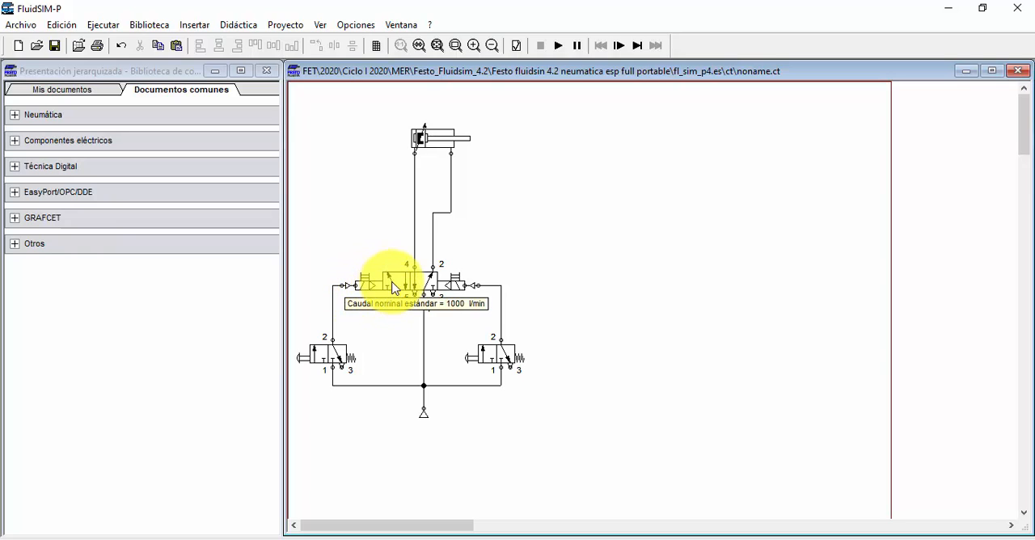
# Step: Restart the simulation and alternately actuate the manual overrides on the left and right solenoids of the 5/2 valve
pyautogui.click(559, 45)
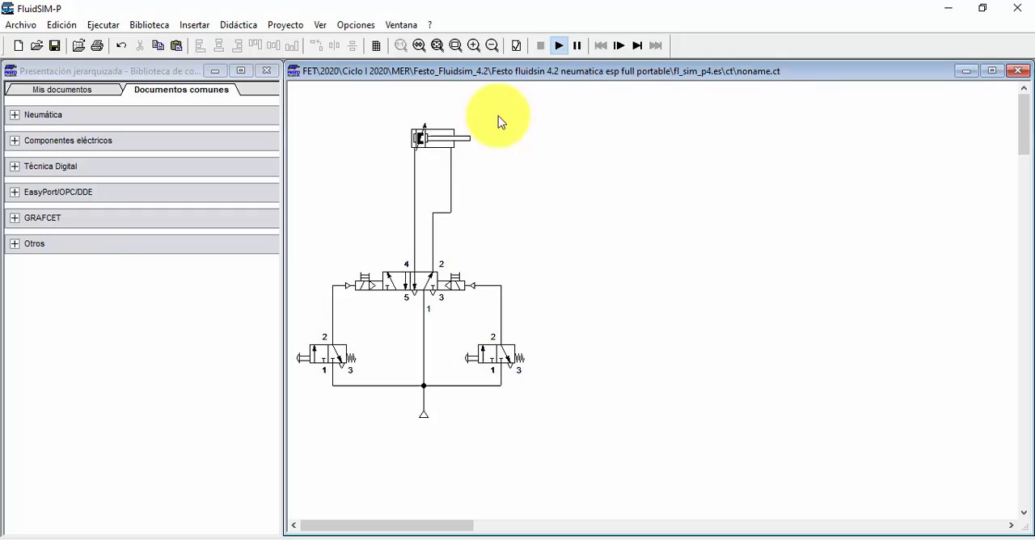
pyautogui.click(368, 283)
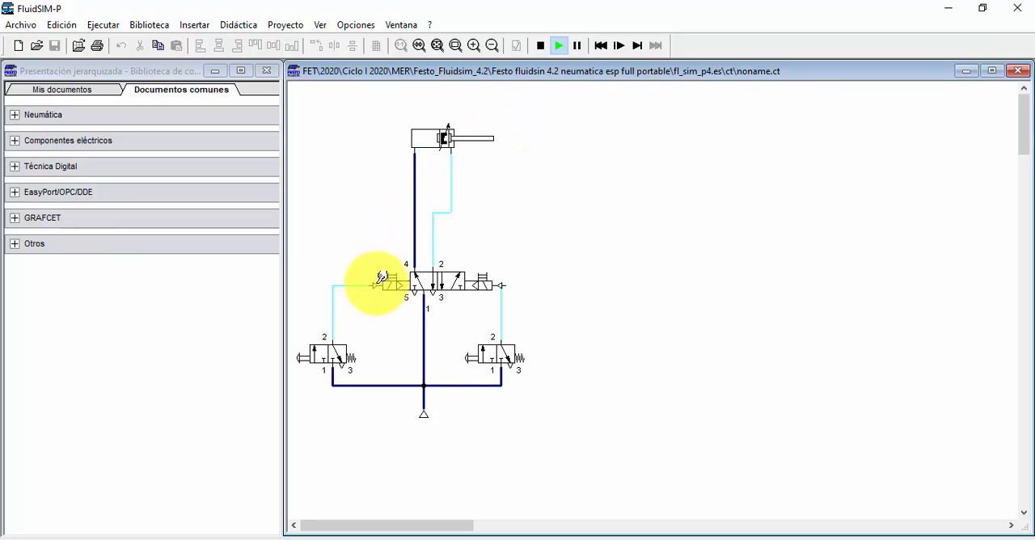
pyautogui.click(479, 277)
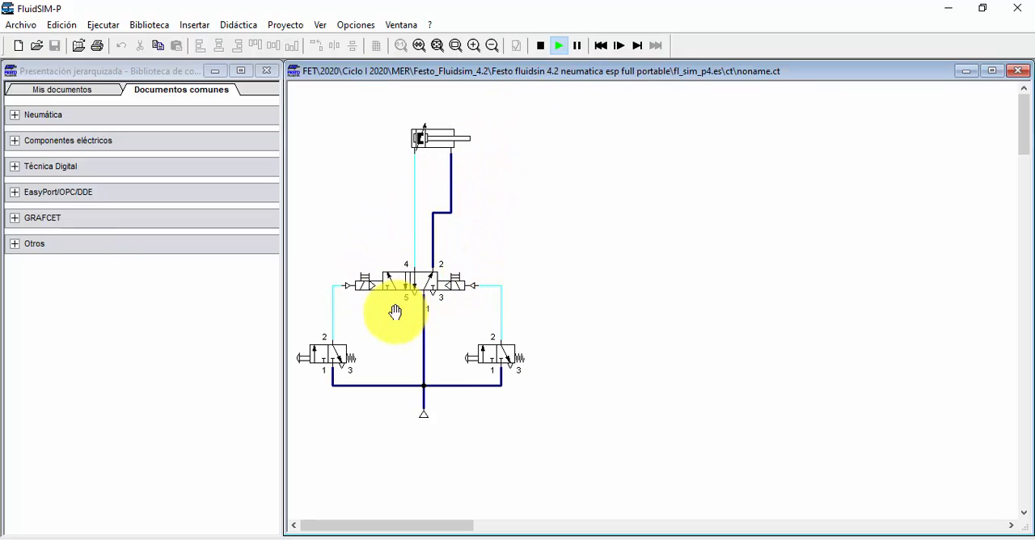
pyautogui.click(370, 282)
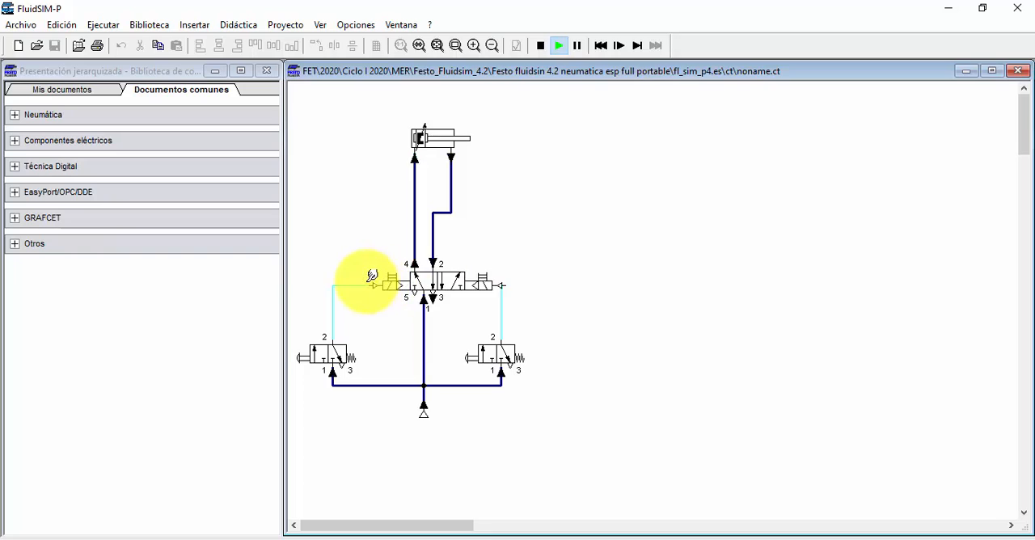
pyautogui.click(473, 282)
# Step: Test the cylinder again with the left and right 3/2 push-button valves and end the simulation
pyautogui.click(330, 348)
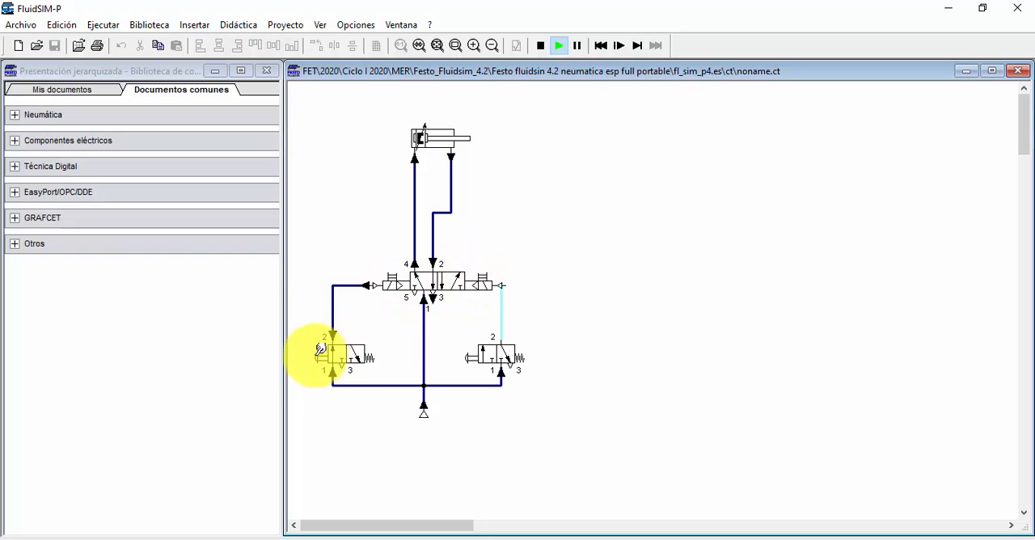
pyautogui.click(491, 348)
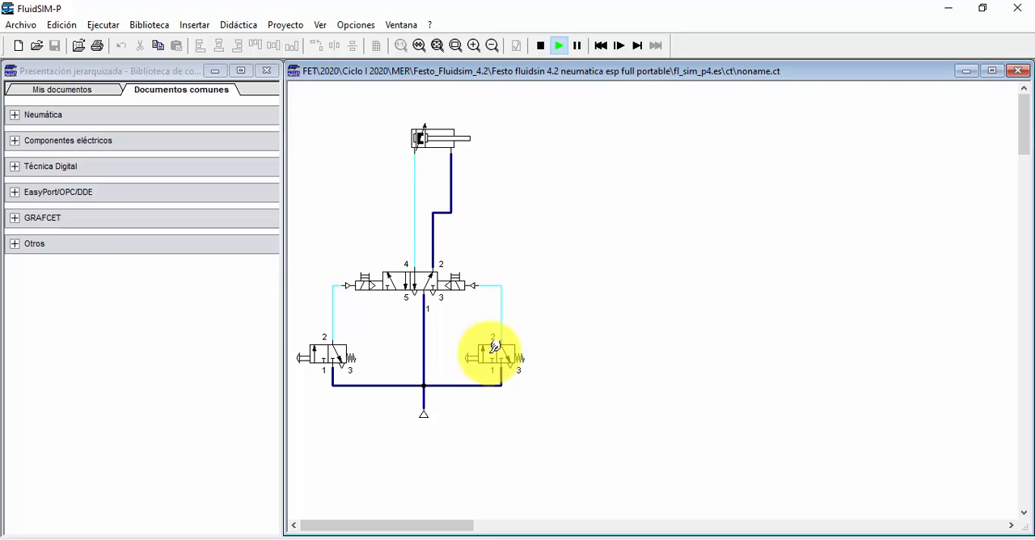
pyautogui.click(329, 350)
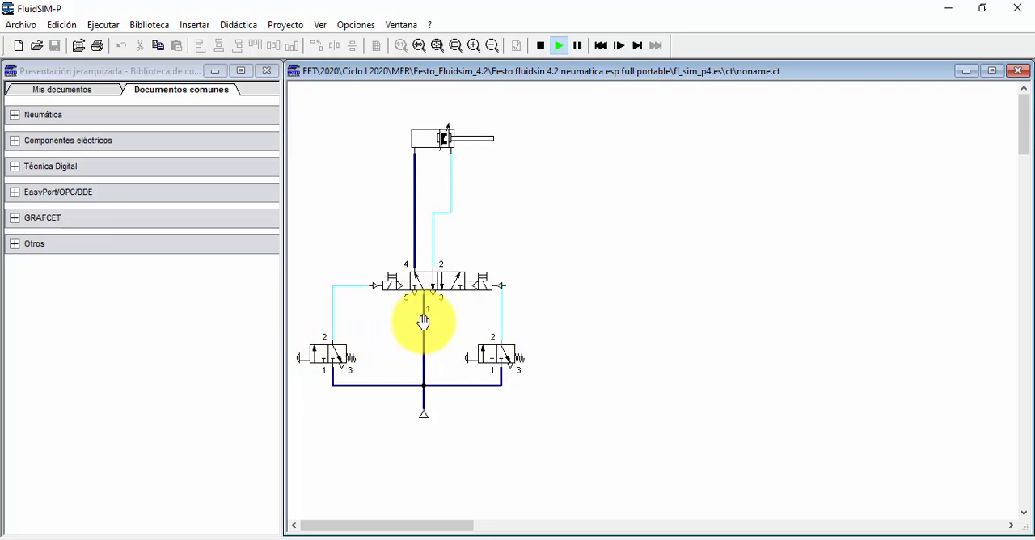
pyautogui.click(541, 46)
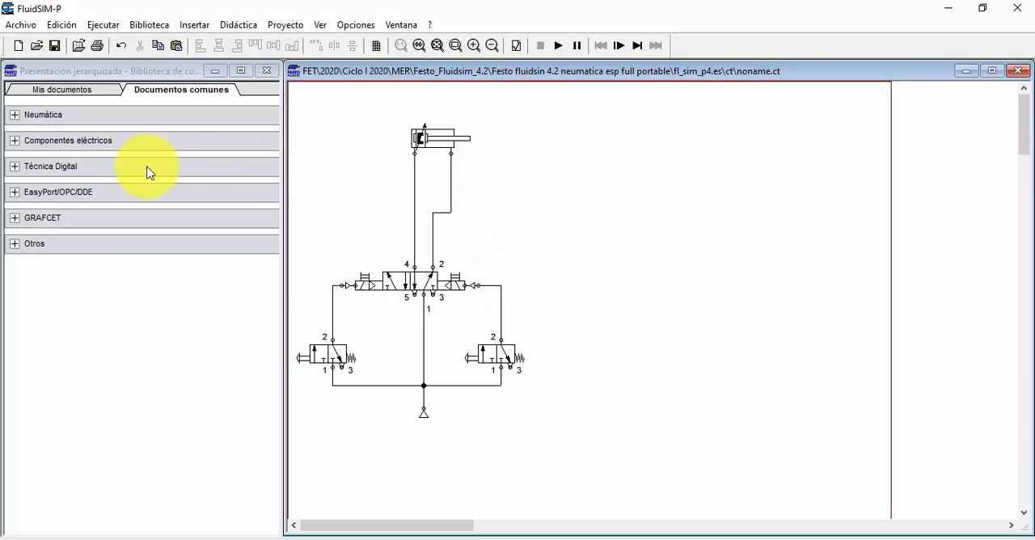
# Step: Browse the library's electrical components, examining the actuators, voltage supplies, sensors and measuring instruments, and relays
pyautogui.click(13, 141)
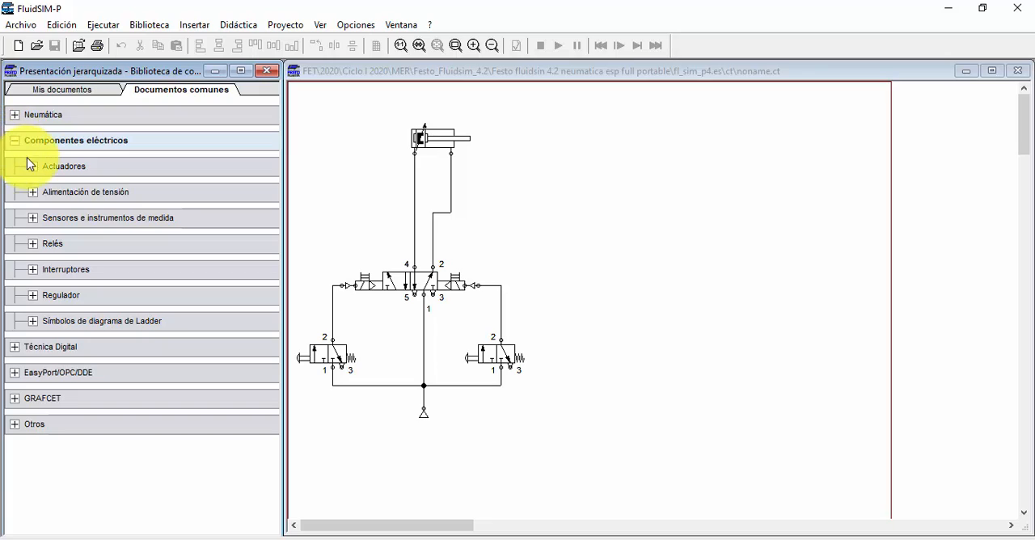
pyautogui.click(33, 168)
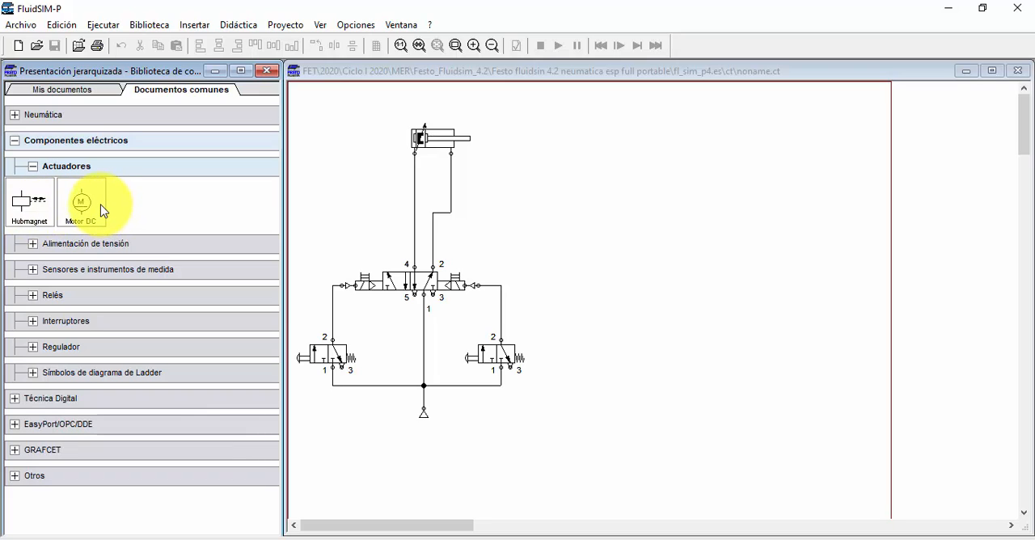
pyautogui.click(30, 243)
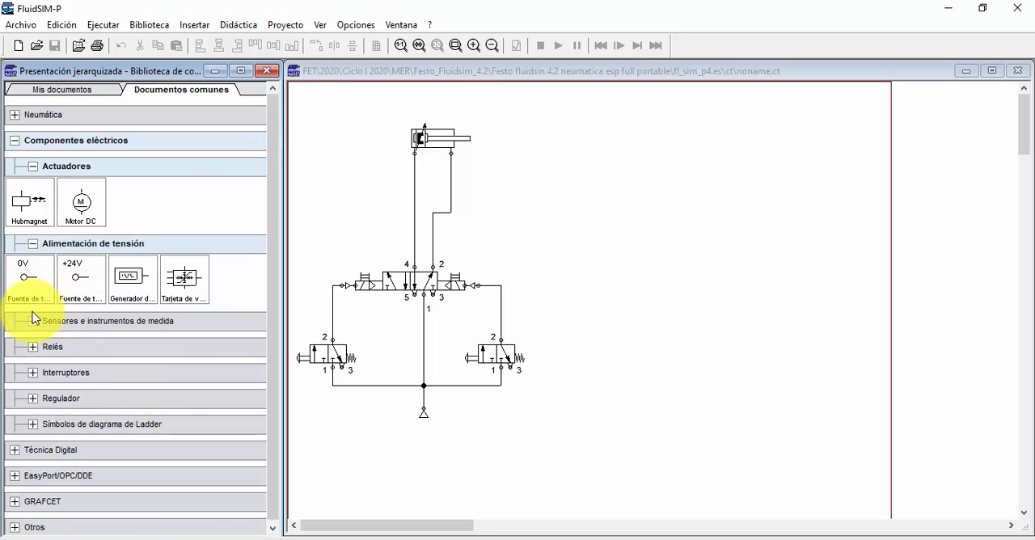
pyautogui.click(34, 321)
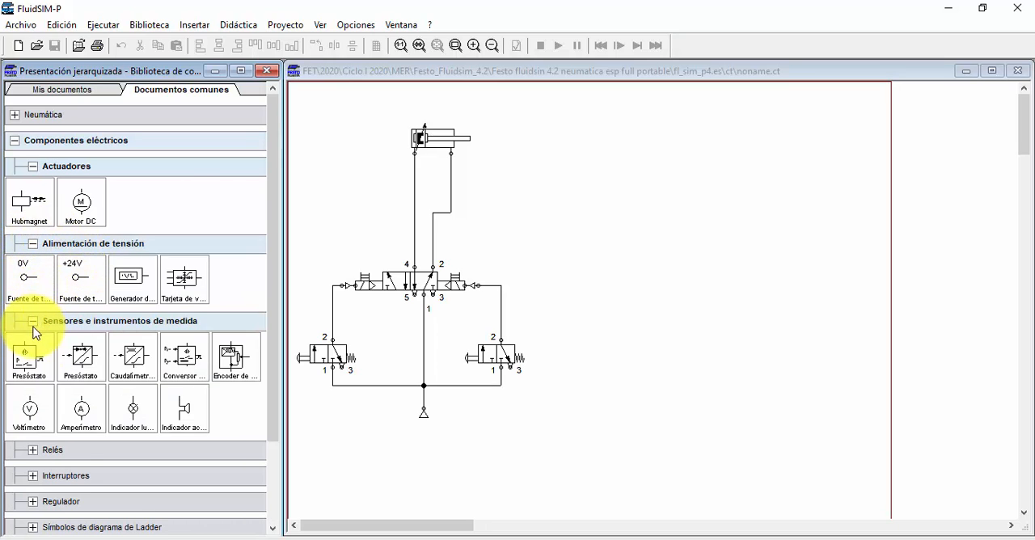
pyautogui.click(34, 451)
pyautogui.scroll(-3, 37, 451)
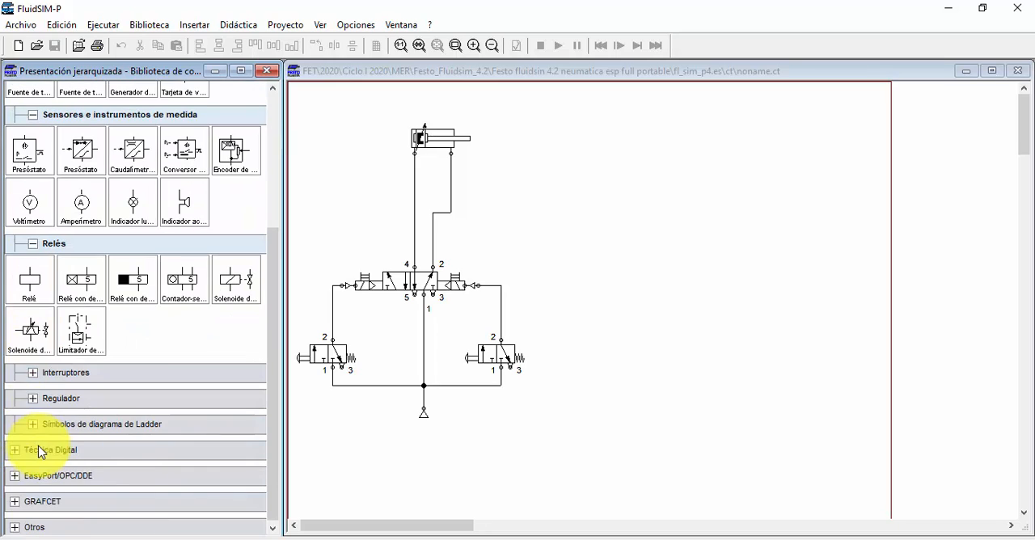
# Step: Examine the manually operated and common switches in the electrical component library, then collapse both groups
pyautogui.click(32, 373)
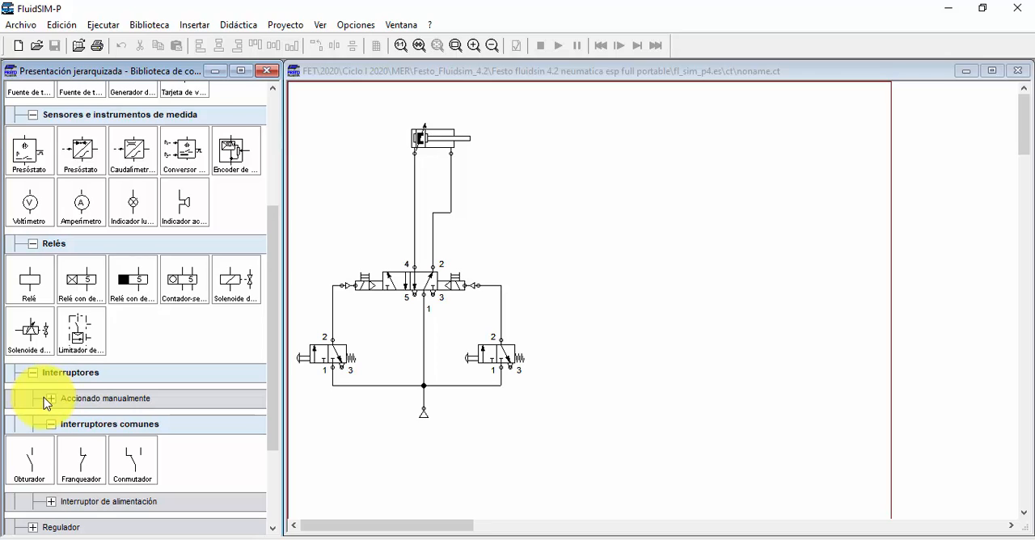
pyautogui.click(51, 397)
pyautogui.scroll(-3, 57, 399)
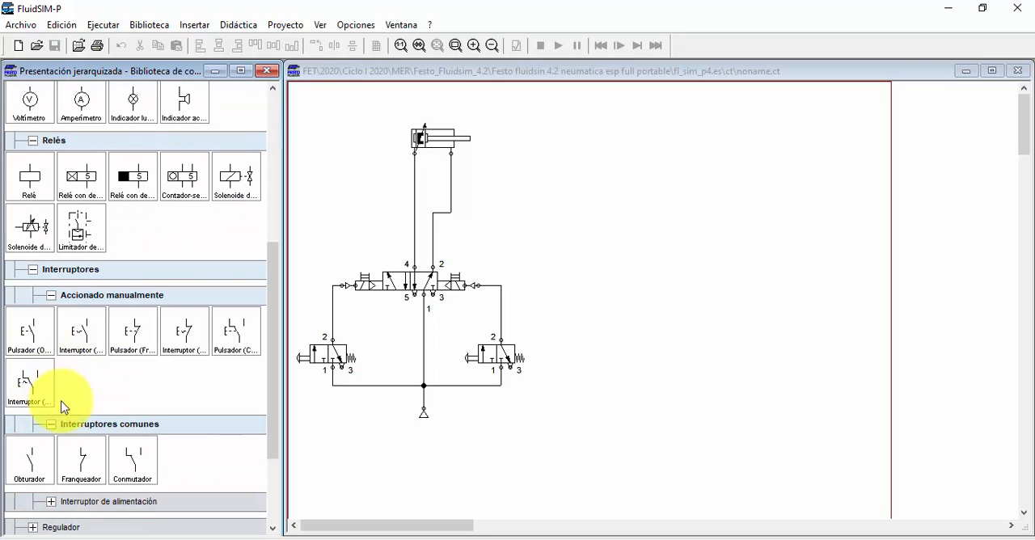
pyautogui.scroll(-1, 81, 400)
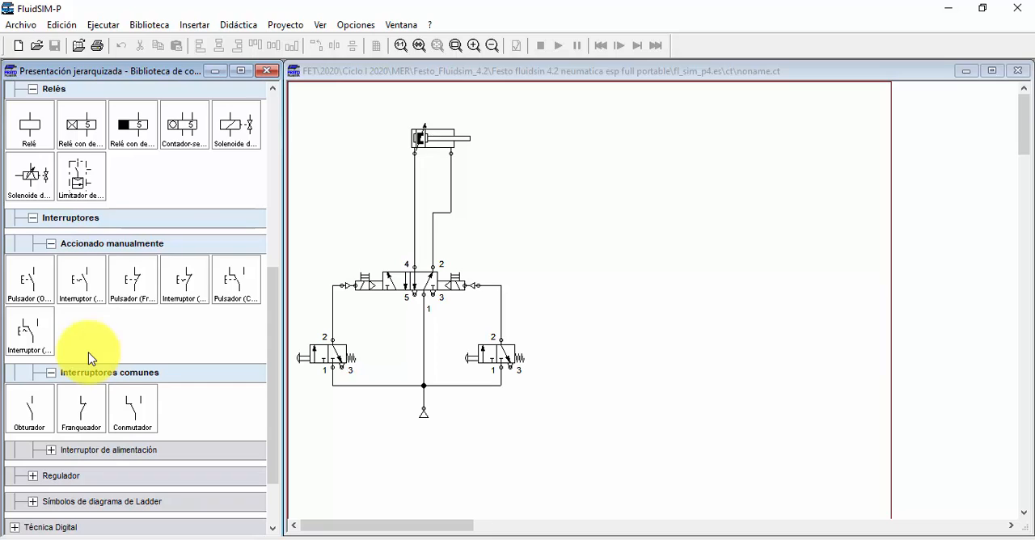
pyautogui.click(51, 373)
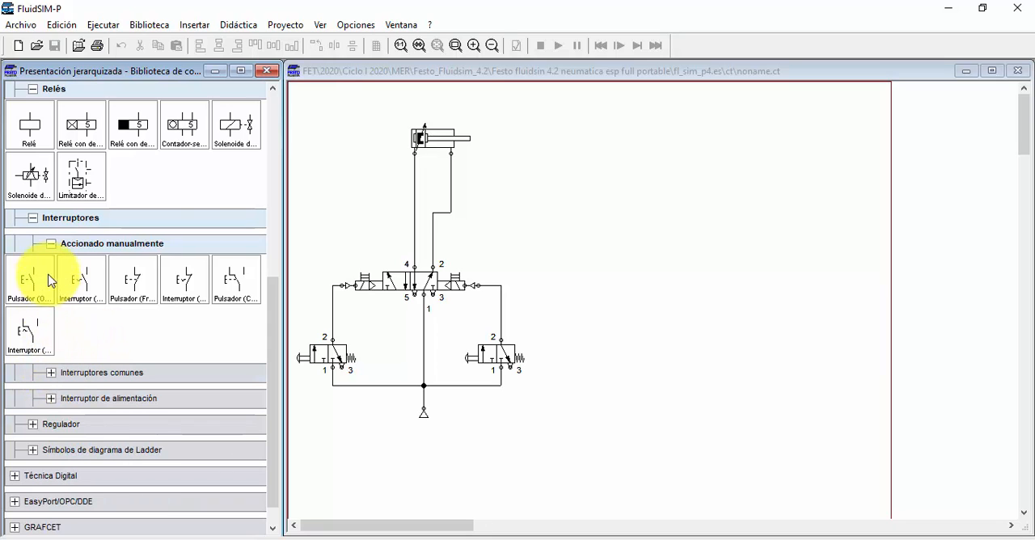
pyautogui.click(52, 243)
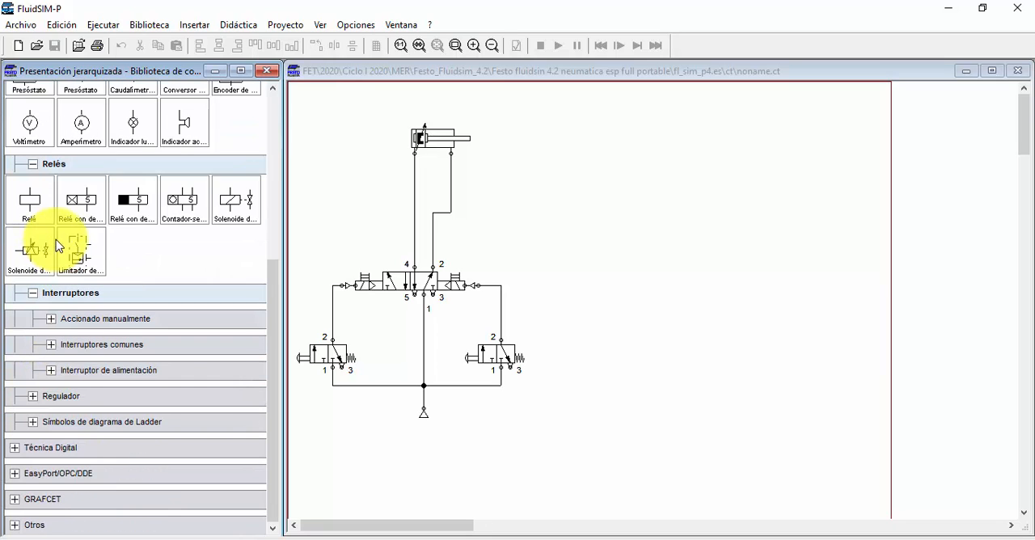
# Step: Review the power-supply switches and regulators in the electrical library, then return to the voltage supply components
pyautogui.scroll(3, 77, 214)
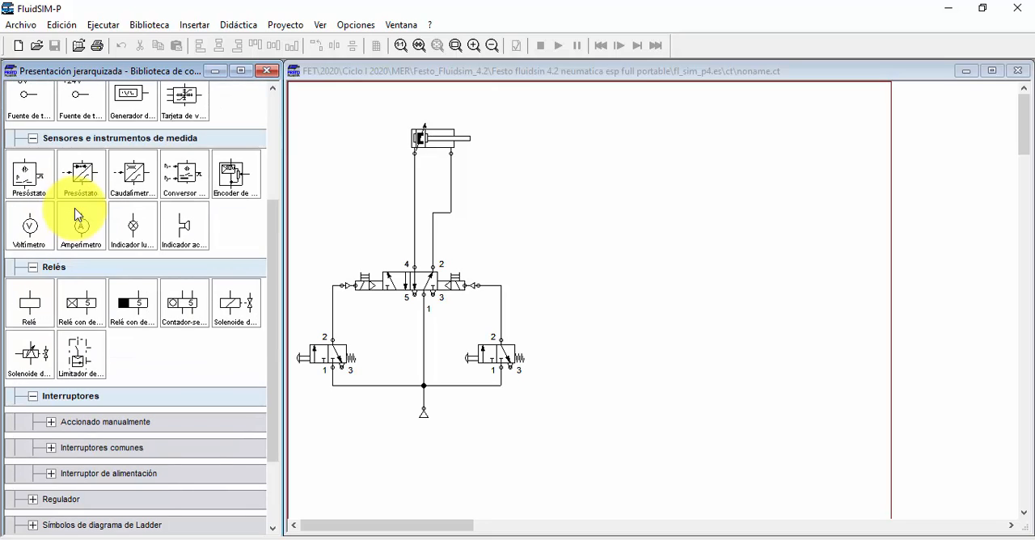
pyautogui.scroll(-4, 77, 214)
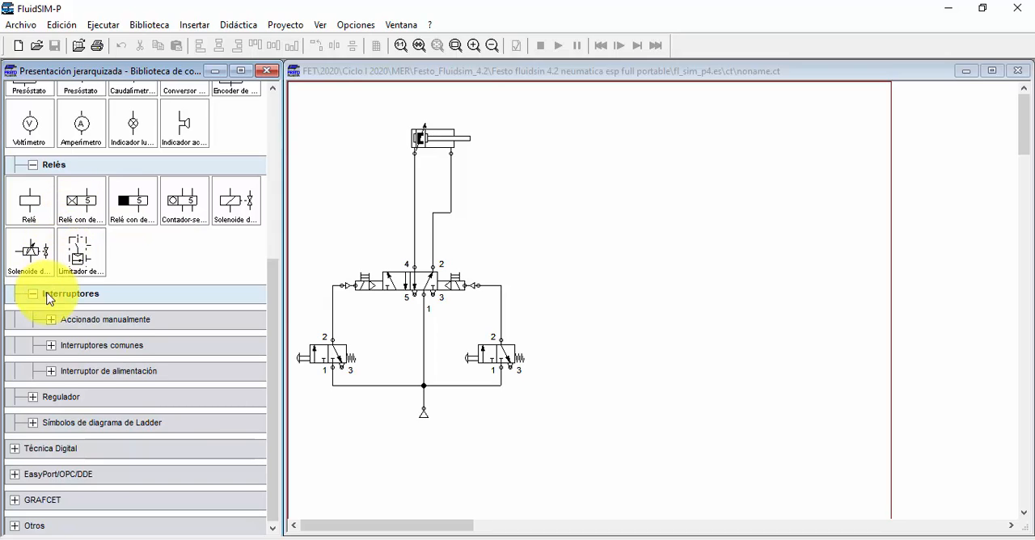
pyautogui.click(52, 371)
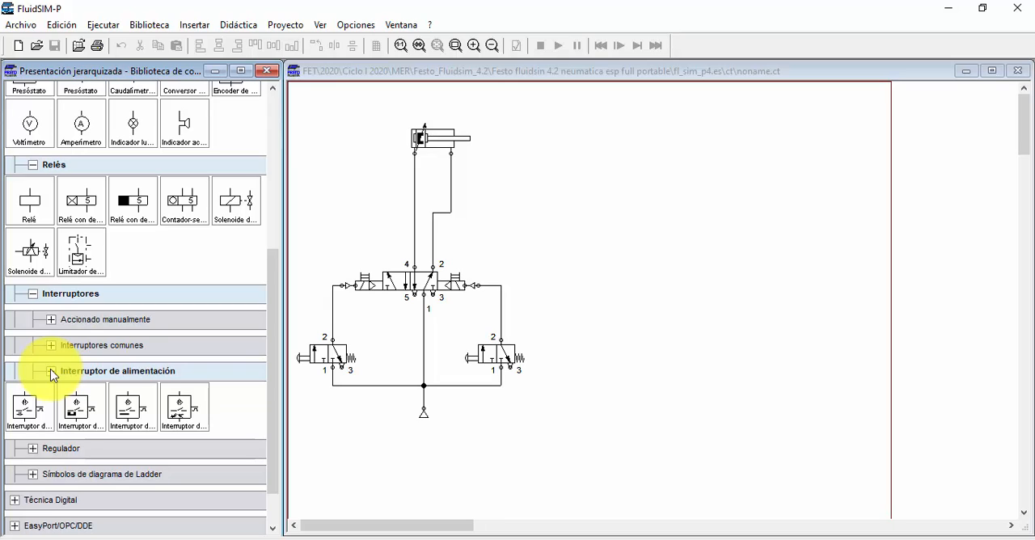
pyautogui.click(51, 371)
pyautogui.click(33, 397)
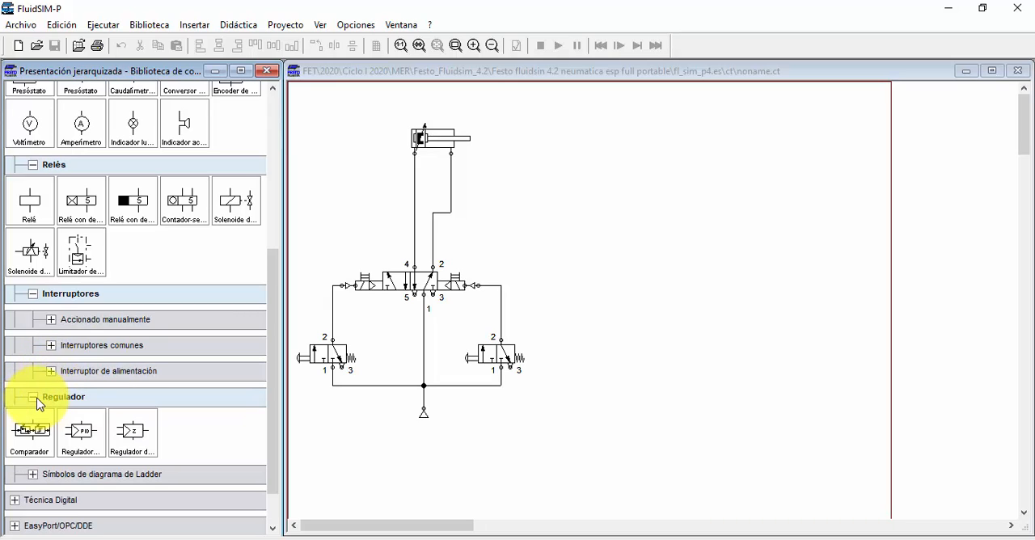
pyautogui.click(34, 397)
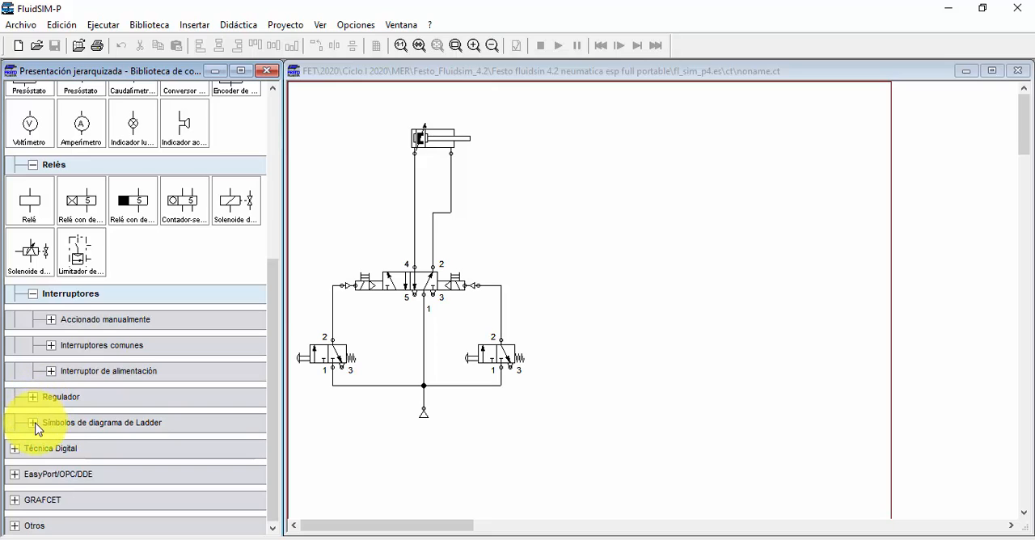
pyautogui.scroll(3, 51, 339)
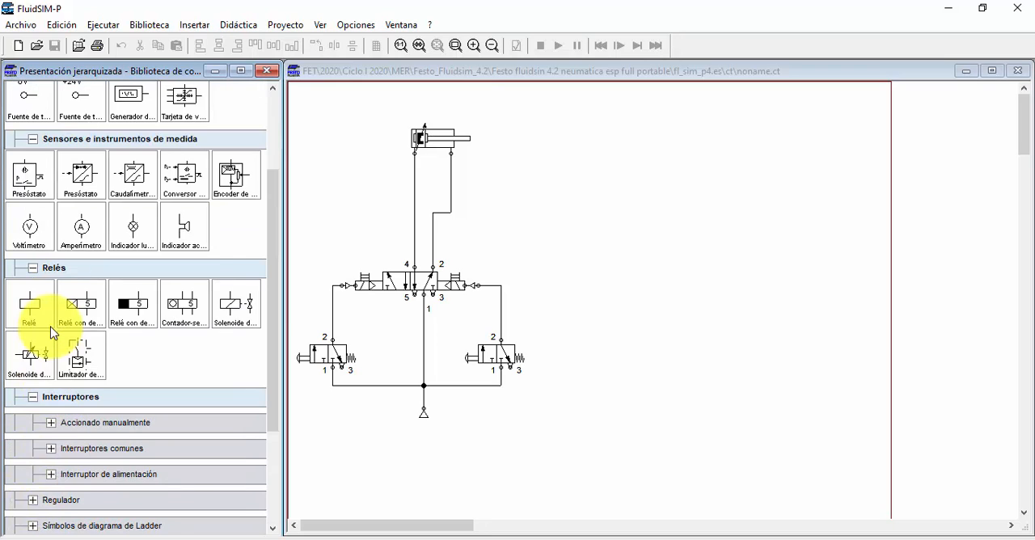
pyautogui.scroll(5, 51, 331)
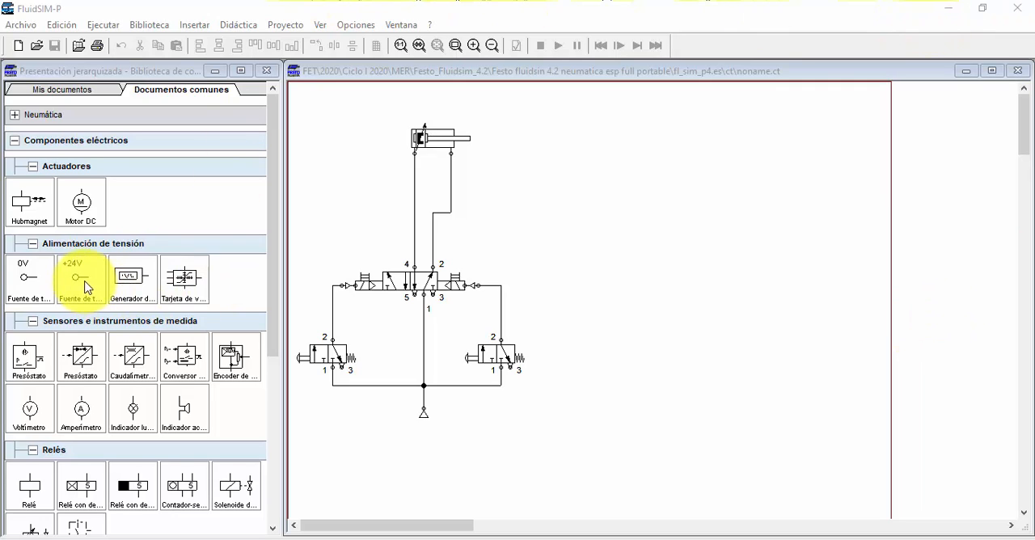
# Step: Place a +24V source in the empty area beside the pneumatic circuit and a 0V source well below it
pyautogui.moveTo(86, 284); pyautogui.dragTo(625, 138)
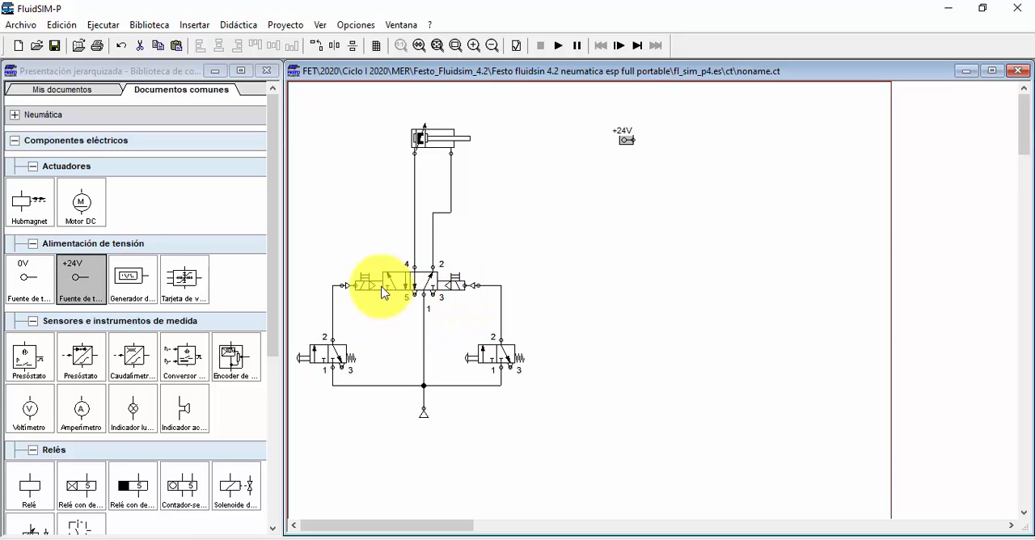
pyautogui.click(48, 283)
pyautogui.moveTo(48, 283); pyautogui.dragTo(615, 444)
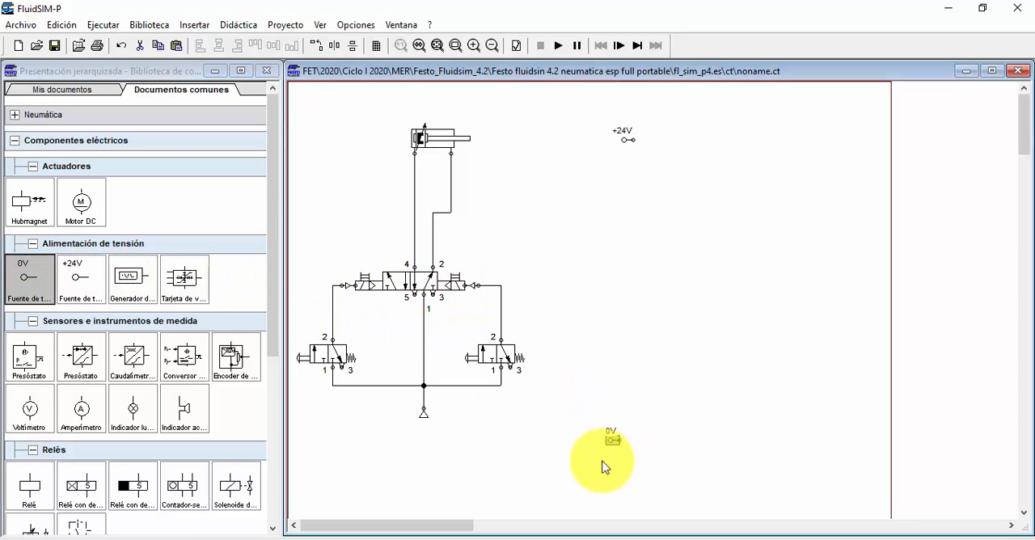
pyautogui.click(595, 272)
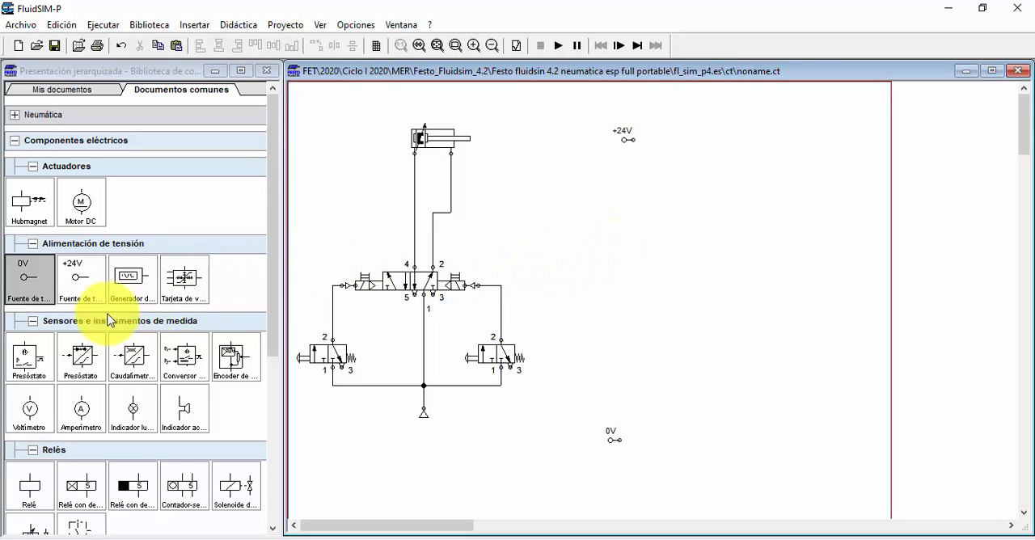
# Step: Place a relay coil above the 0V source, connect its A2 terminal to 0V, and move the coil slightly lower
pyautogui.scroll(-2, 61, 360)
pyautogui.scroll(2, 77, 354)
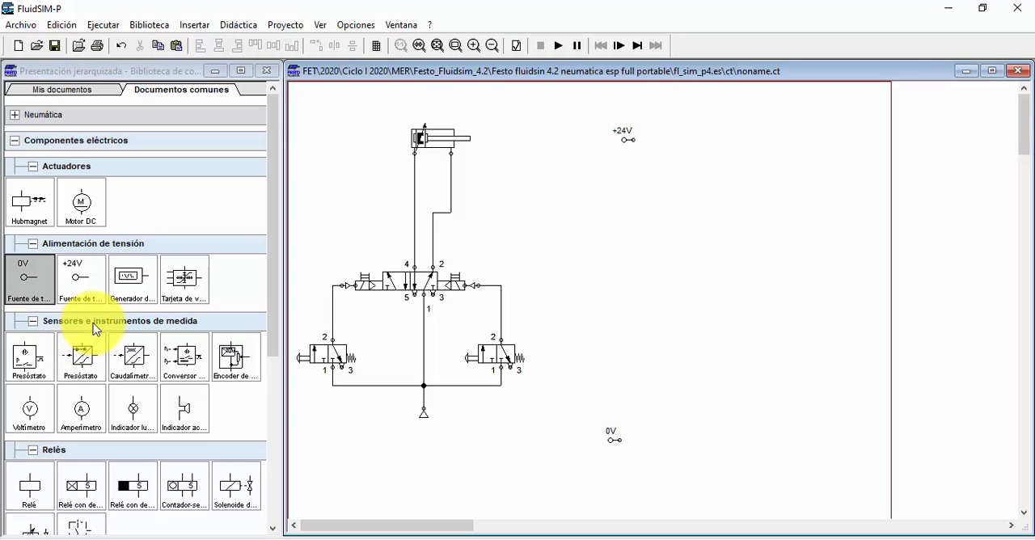
pyautogui.scroll(-1, 37, 469)
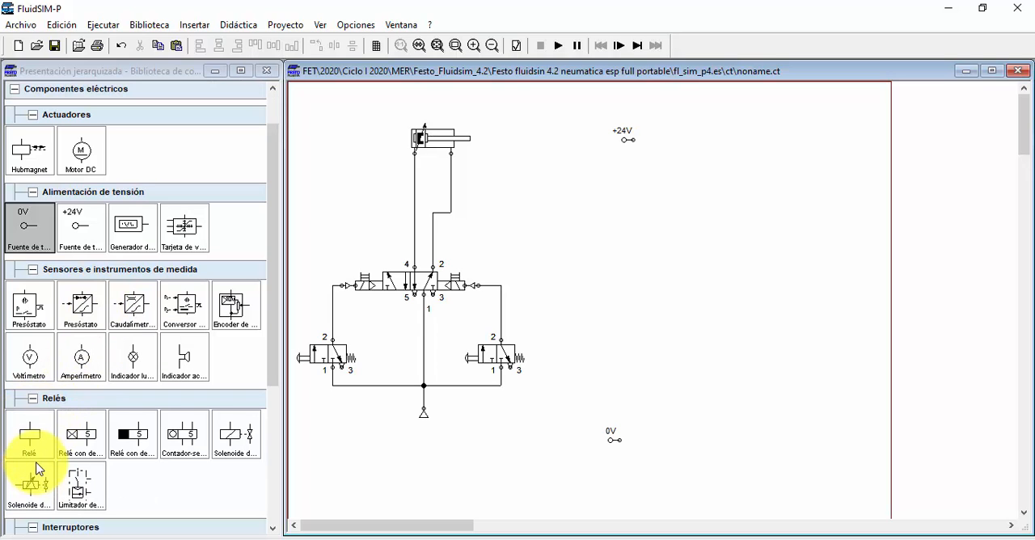
pyautogui.moveTo(28, 435); pyautogui.dragTo(653, 392)
pyautogui.click(641, 416)
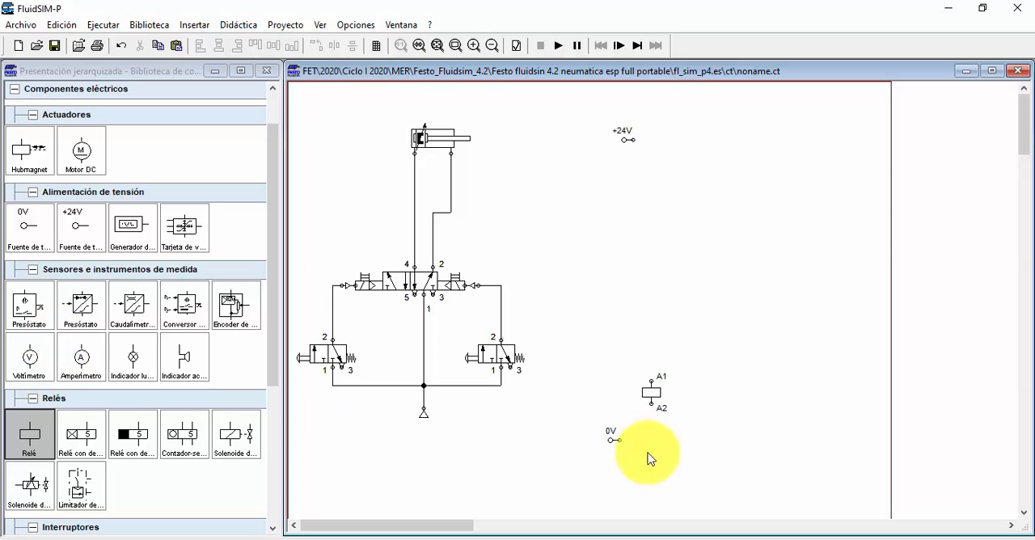
pyautogui.moveTo(651, 403); pyautogui.dragTo(630, 439)
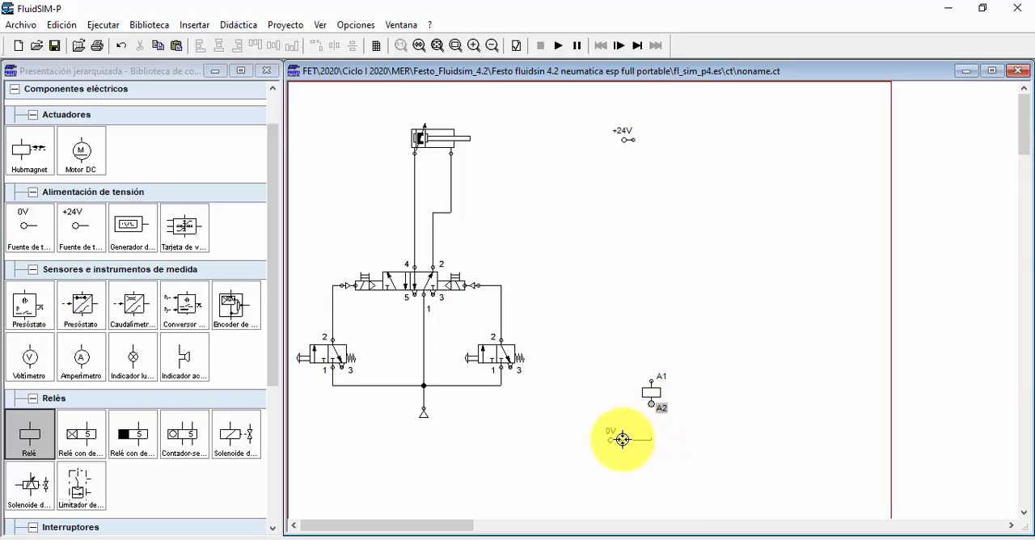
pyautogui.click(652, 395)
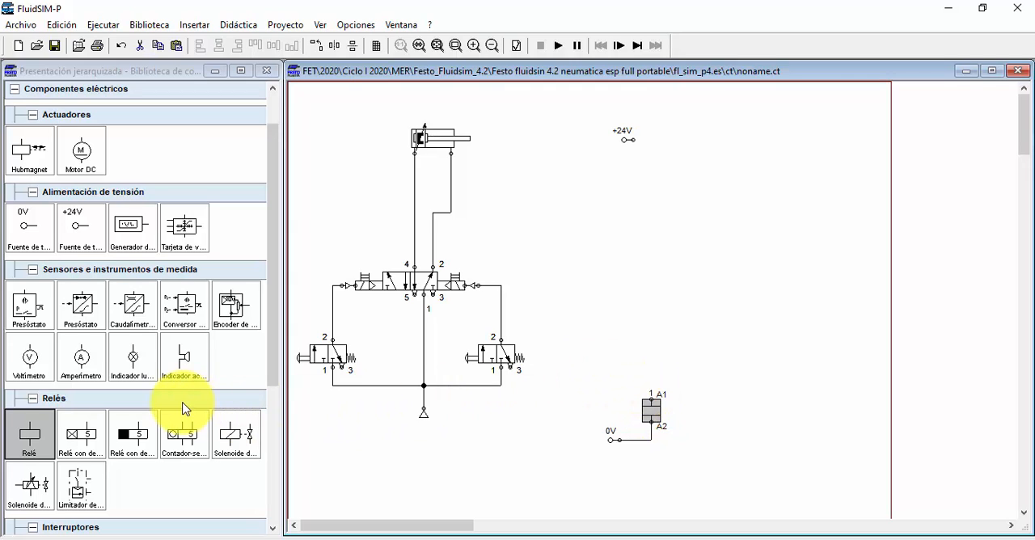
# Step: Insert a normally closed and a normally open push button in series and wire them between the +24V source and relay terminal A1
pyautogui.scroll(-2, 105, 373)
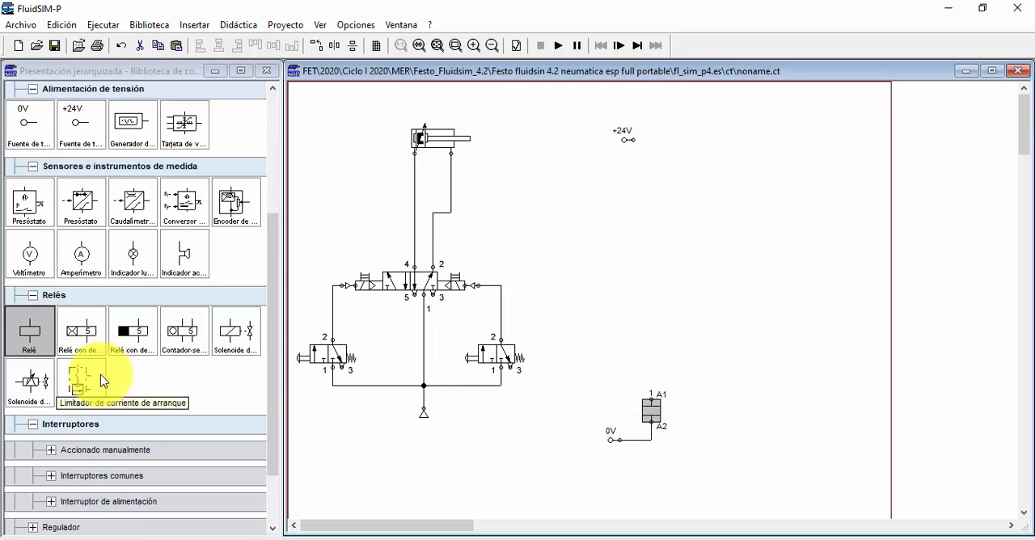
pyautogui.scroll(-1, 104, 376)
pyautogui.click(53, 397)
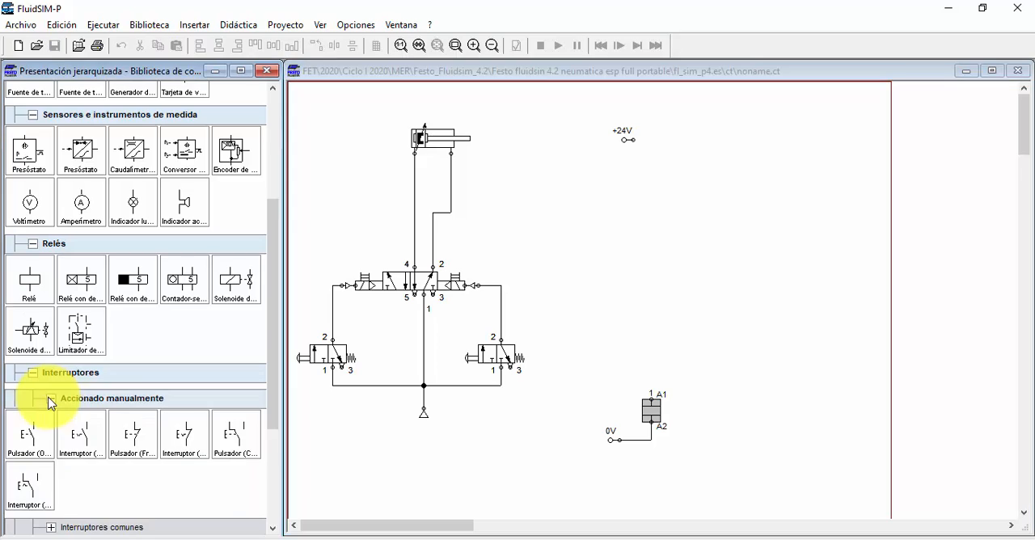
pyautogui.scroll(-1, 52, 397)
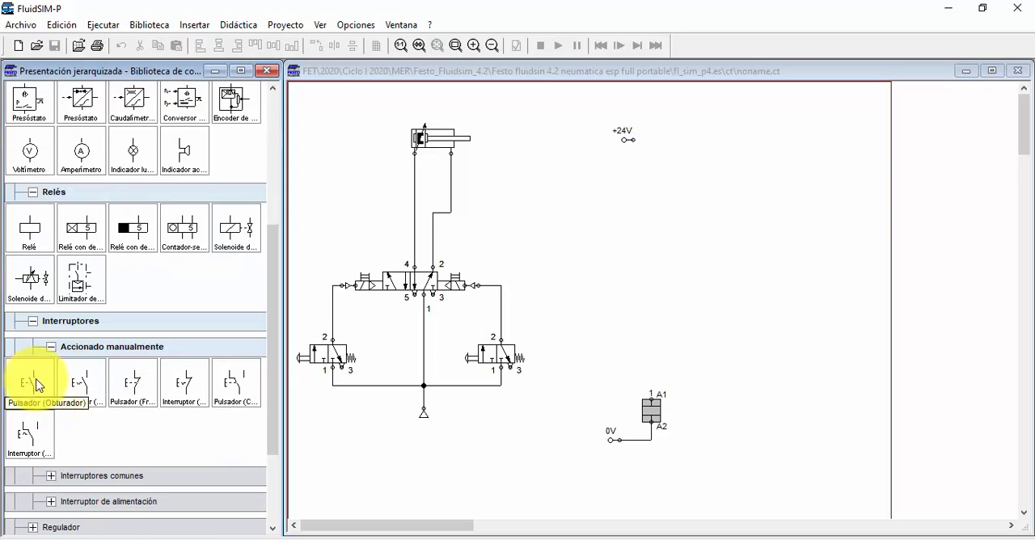
pyautogui.moveTo(123, 387)
pyautogui.mouseDown()
pyautogui.moveTo(624, 178)
pyautogui.moveTo(656, 177)
pyautogui.moveTo(651, 153)
pyautogui.mouseUp()
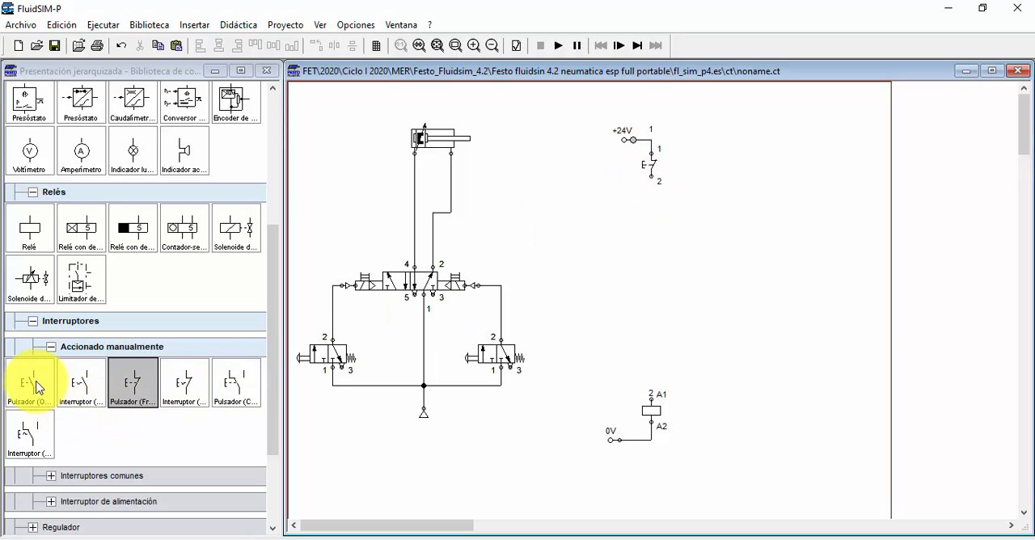
pyautogui.moveTo(28, 381)
pyautogui.mouseDown()
pyautogui.moveTo(647, 226)
pyautogui.moveTo(652, 179)
pyautogui.moveTo(653, 232)
pyautogui.moveTo(652, 219)
pyautogui.mouseUp()
pyautogui.moveTo(637, 321); pyautogui.dragTo(652, 397)
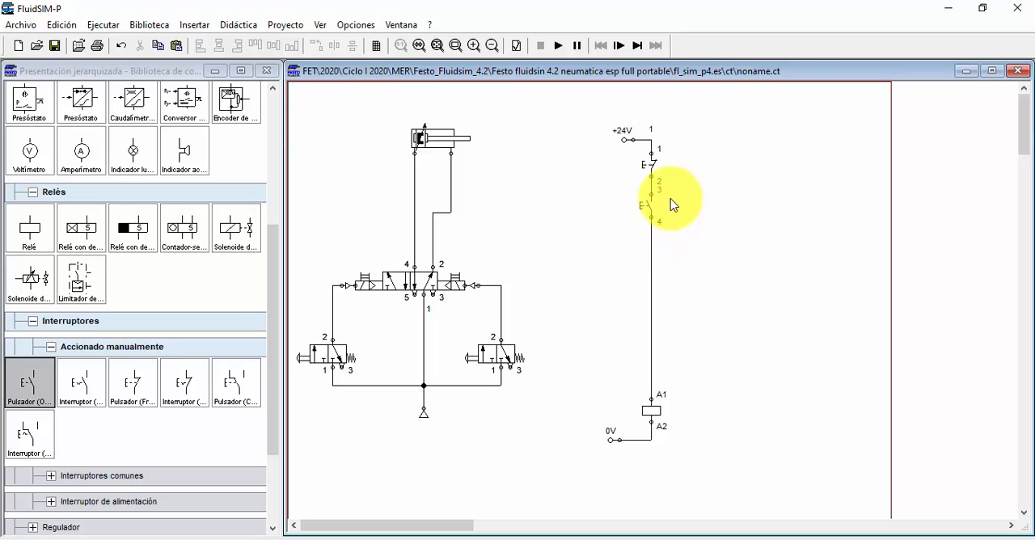
# Step: Simulate the circuit and repeatedly actuate the normally open push button to energize and release the relay coil
pyautogui.click(558, 46)
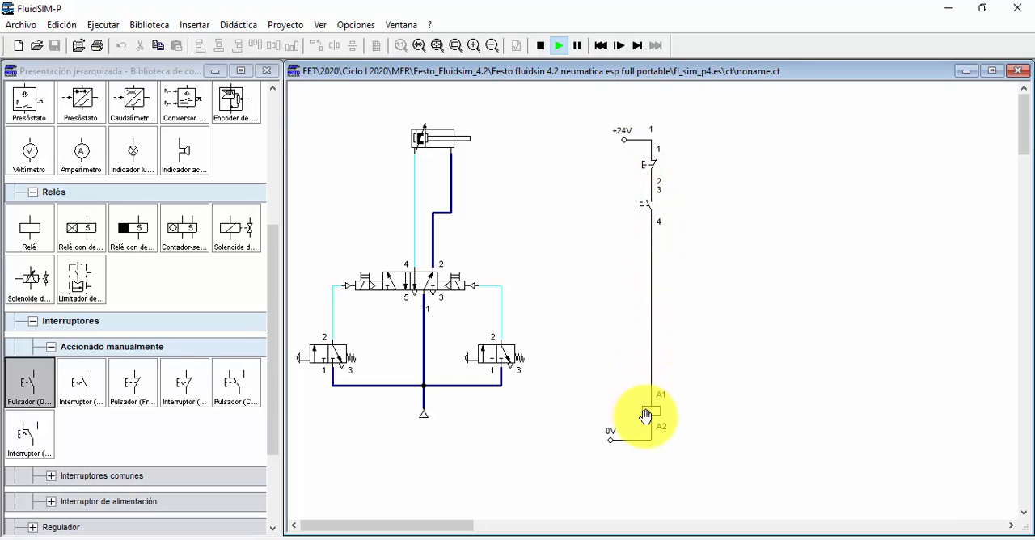
pyautogui.click(654, 201)
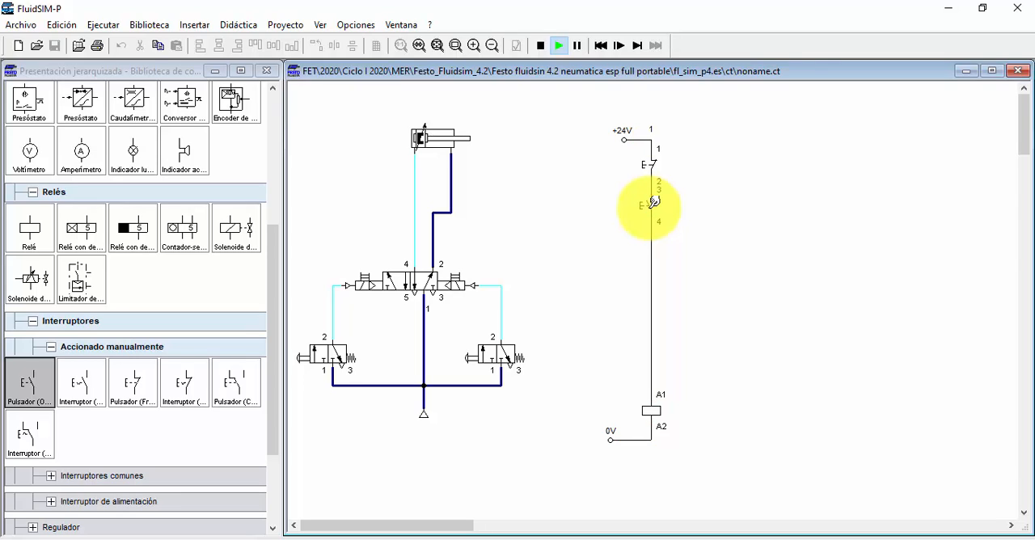
pyautogui.click(654, 198)
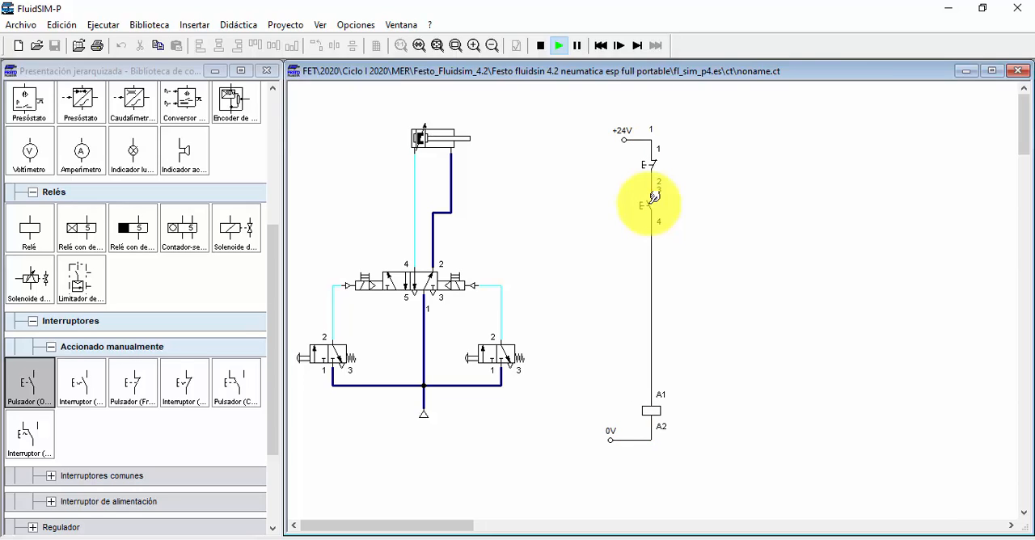
pyautogui.click(654, 196)
pyautogui.click(654, 197)
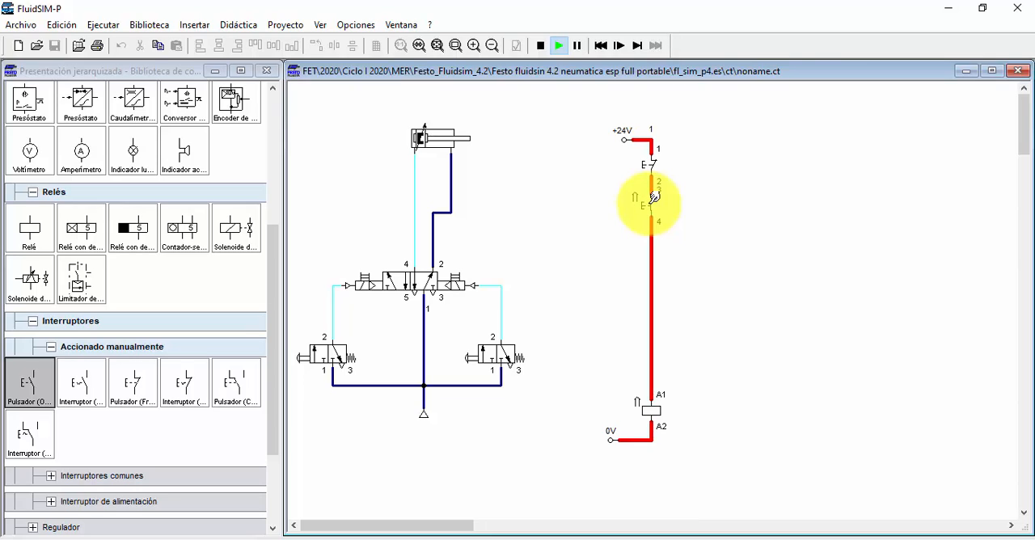
pyautogui.click(654, 196)
pyautogui.click(654, 197)
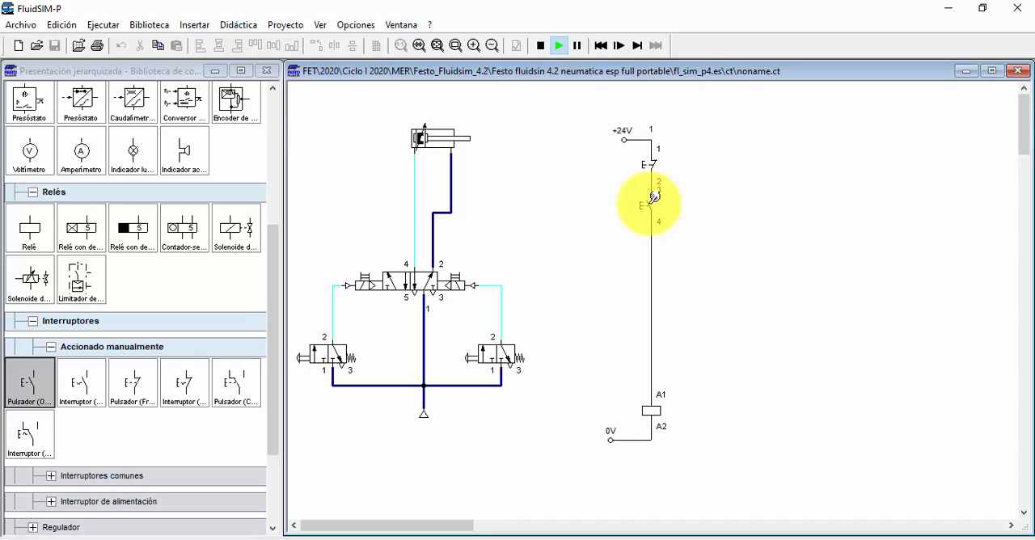
# Step: Actuate the normally open push button once more and stop the simulation
pyautogui.click(654, 197)
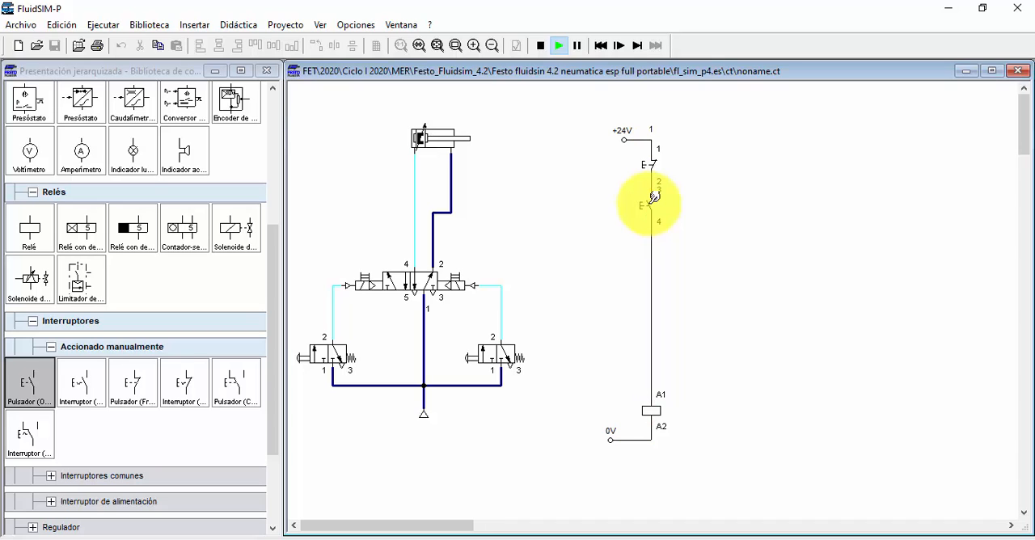
pyautogui.click(540, 46)
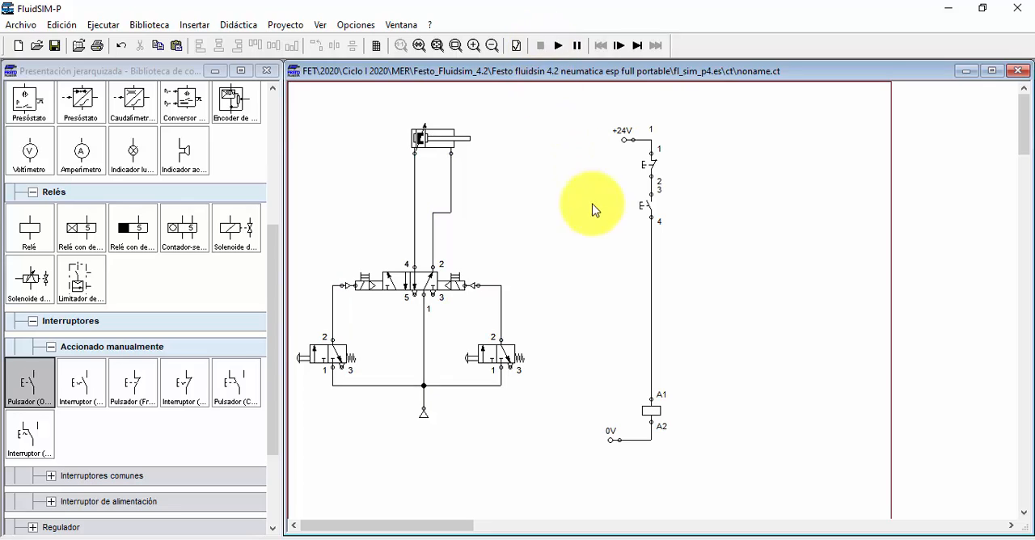
# Step: Place a normally open contact (Obturador) to the right of the normally open push button
pyautogui.click(32, 380)
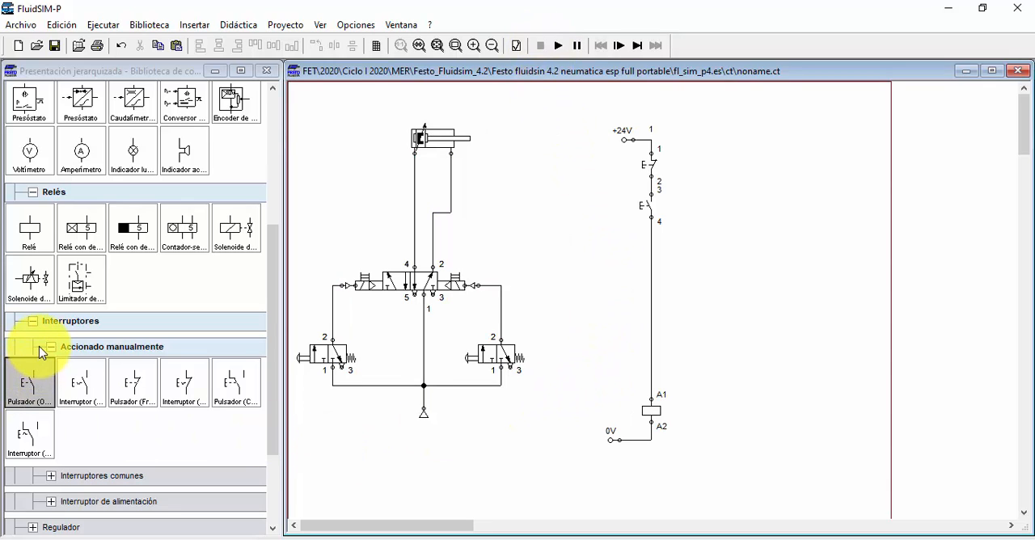
pyautogui.click(51, 478)
pyautogui.scroll(-2, 52, 469)
pyautogui.click(31, 410)
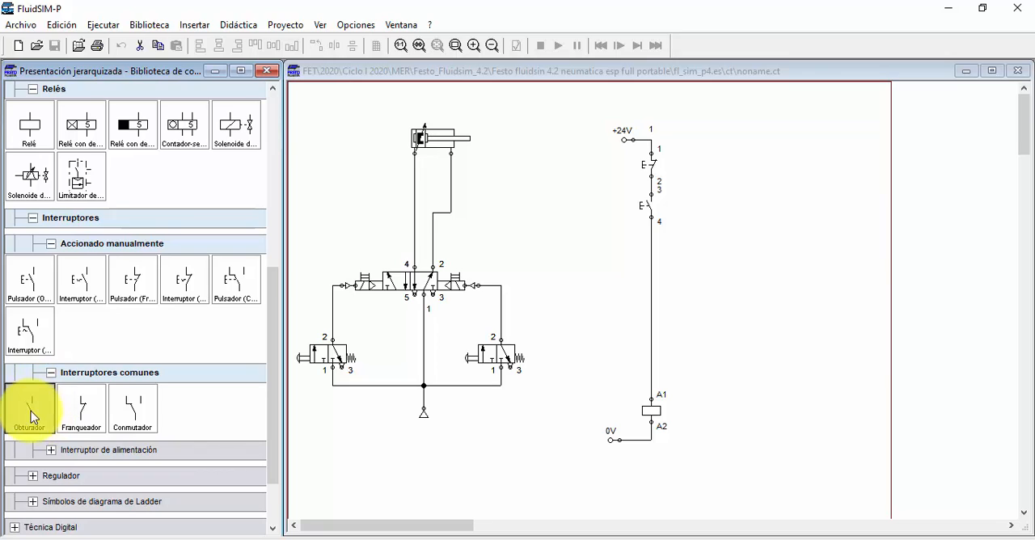
pyautogui.moveTo(31, 411); pyautogui.dragTo(688, 200)
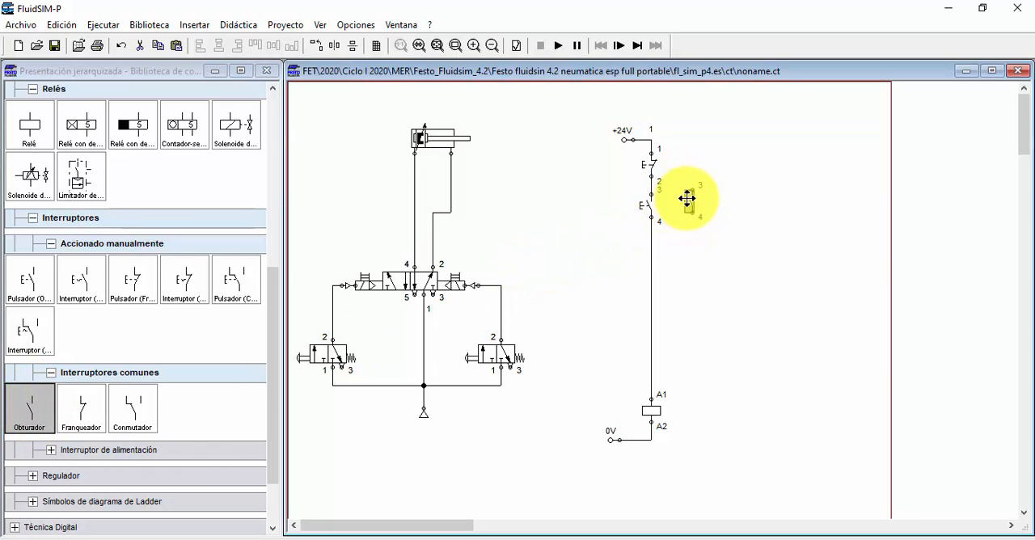
# Step: Move the normally open push button slightly lower and wire the new contact in parallel with it
pyautogui.click(652, 212)
pyautogui.press('Down')
pyautogui.press('Down')
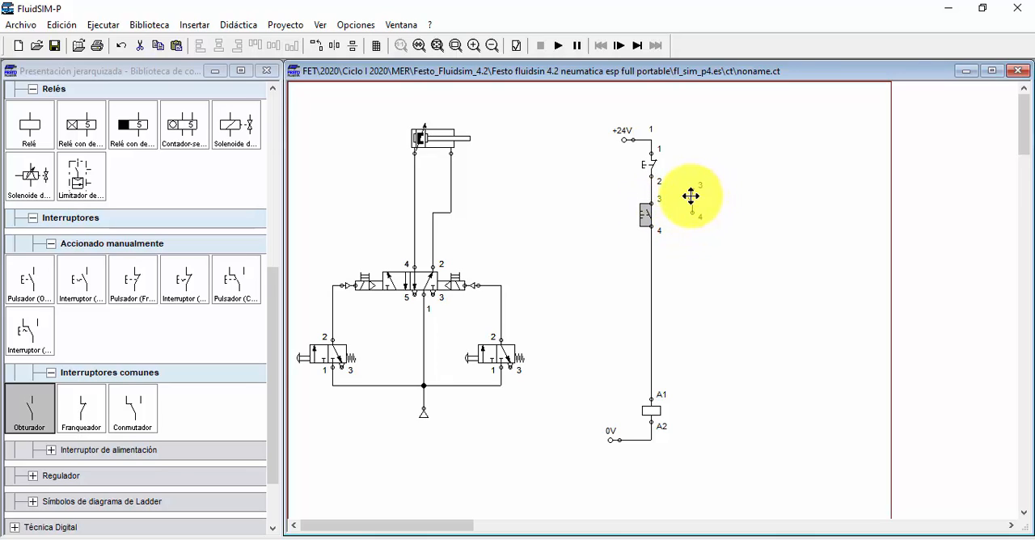
pyautogui.moveTo(692, 197); pyautogui.dragTo(651, 190)
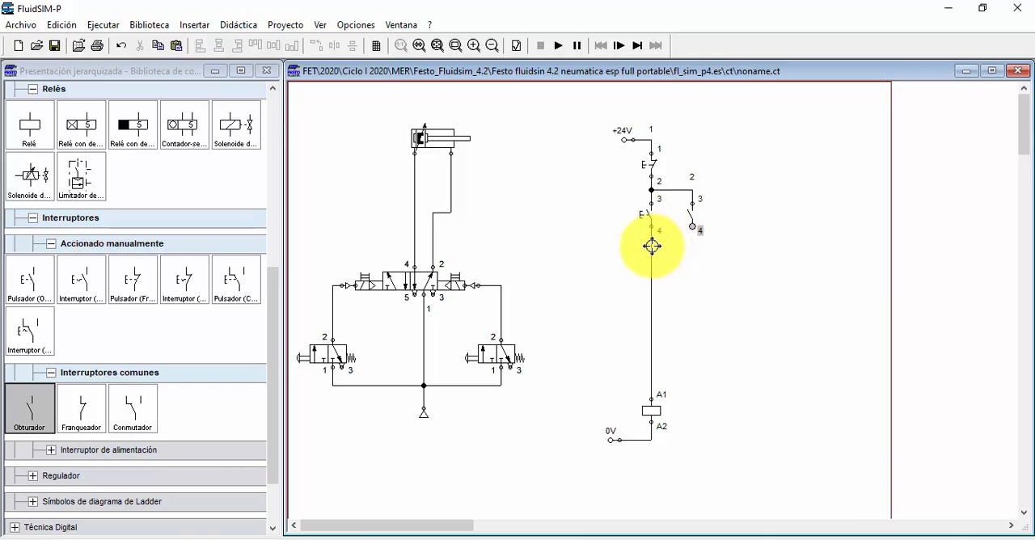
pyautogui.moveTo(651, 245); pyautogui.dragTo(692, 228)
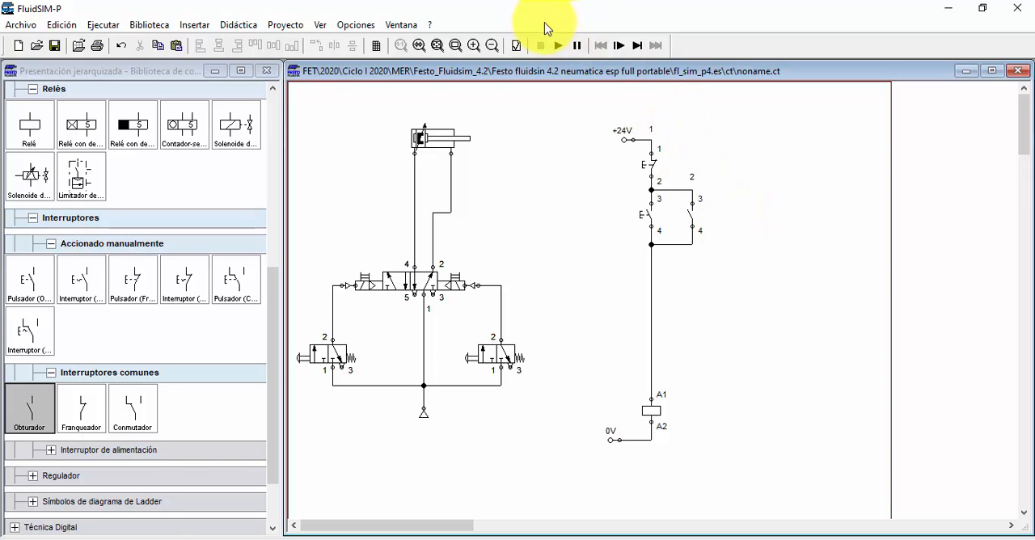
pyautogui.click(560, 46)
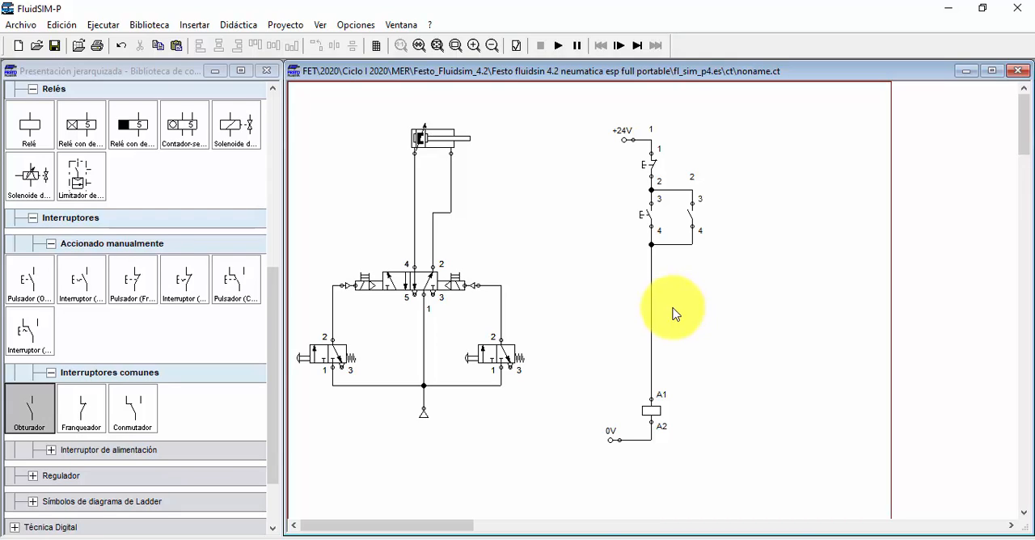
# Step: Label the normally closed push button S0 and the normally open push button S1
pyautogui.doubleClick(649, 165)
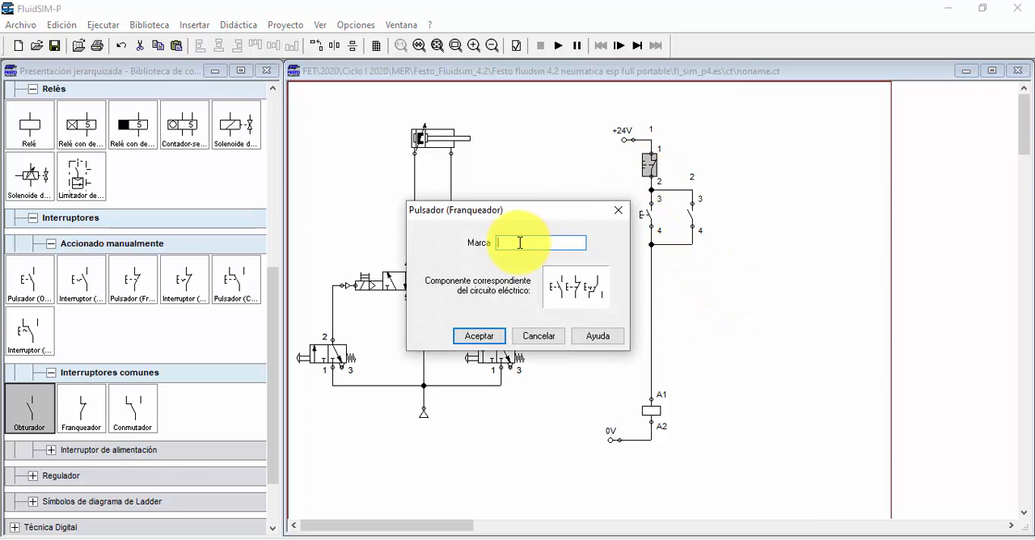
pyautogui.write('S0')
pyautogui.click(483, 335)
pyautogui.doubleClick(650, 215)
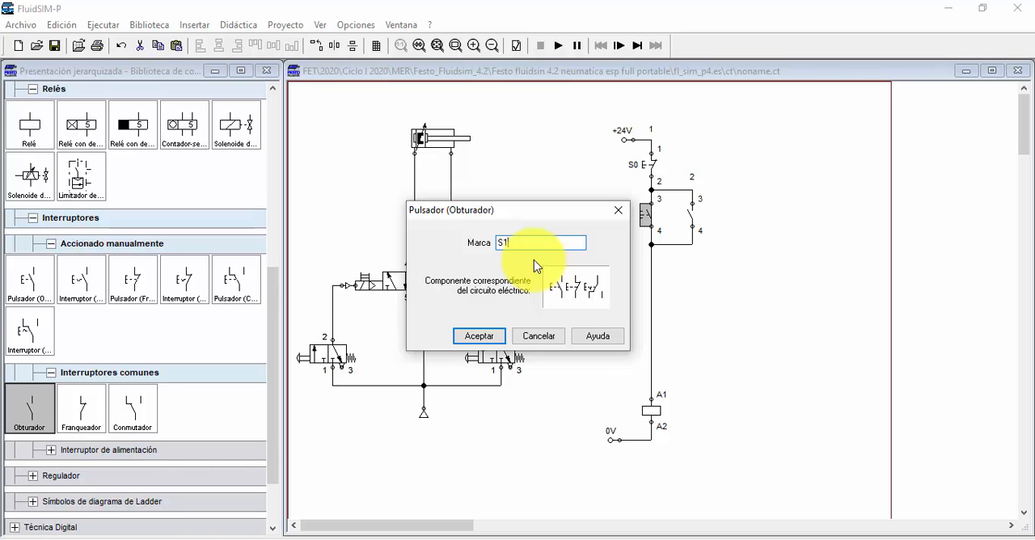
pyautogui.click(478, 335)
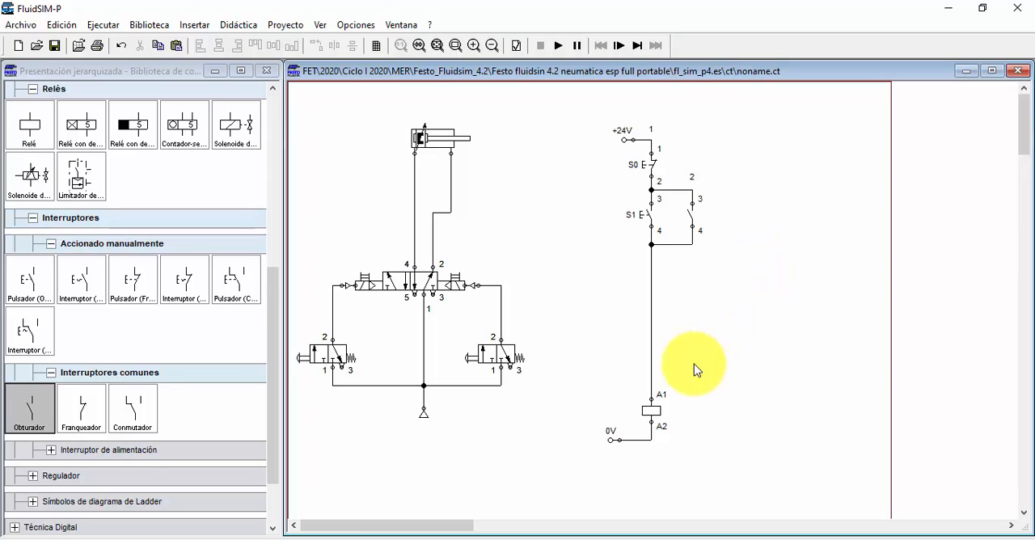
# Step: Label both the relay coil and the contact parallel to S1 as B1 to link them
pyautogui.doubleClick(657, 408)
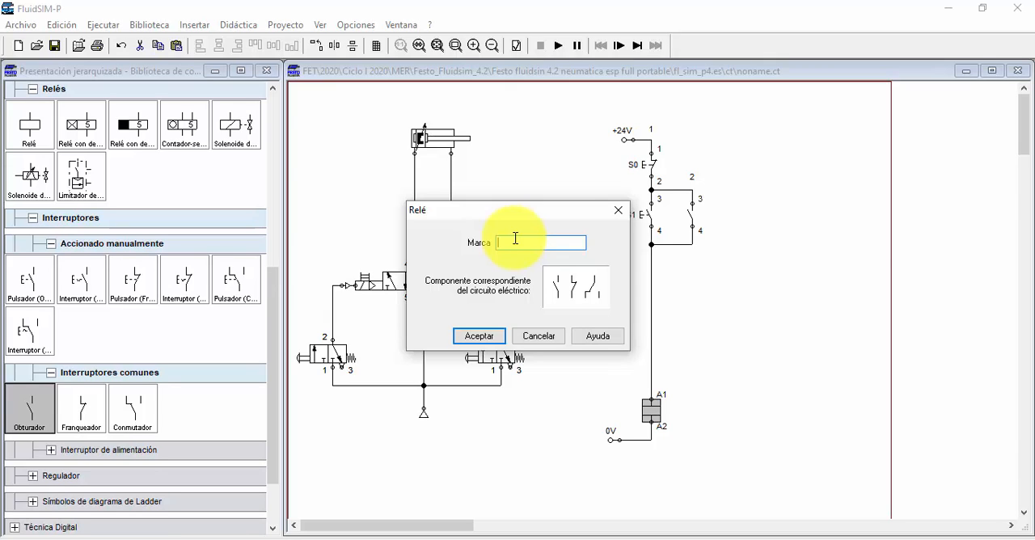
pyautogui.write('B1')
pyautogui.click(480, 338)
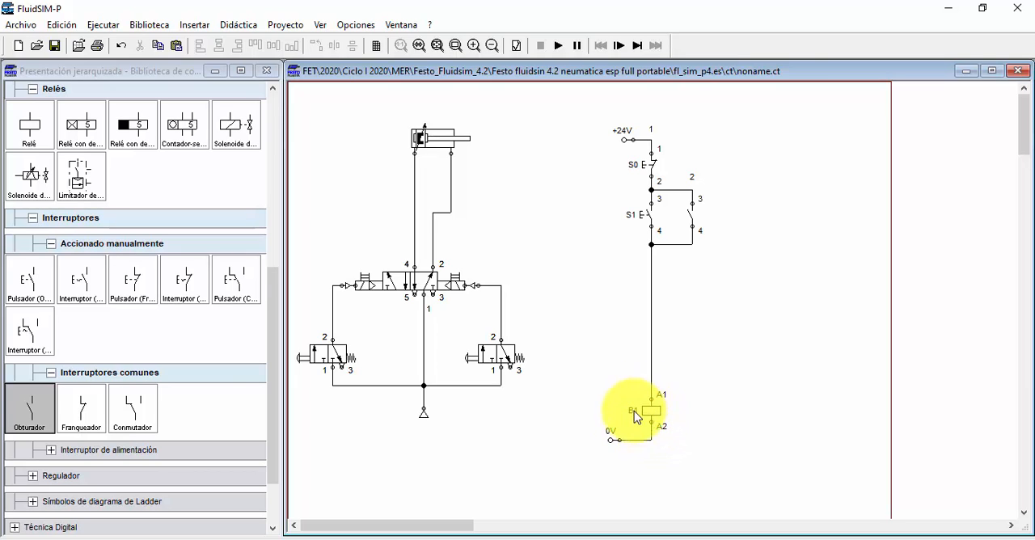
pyautogui.doubleClick(693, 215)
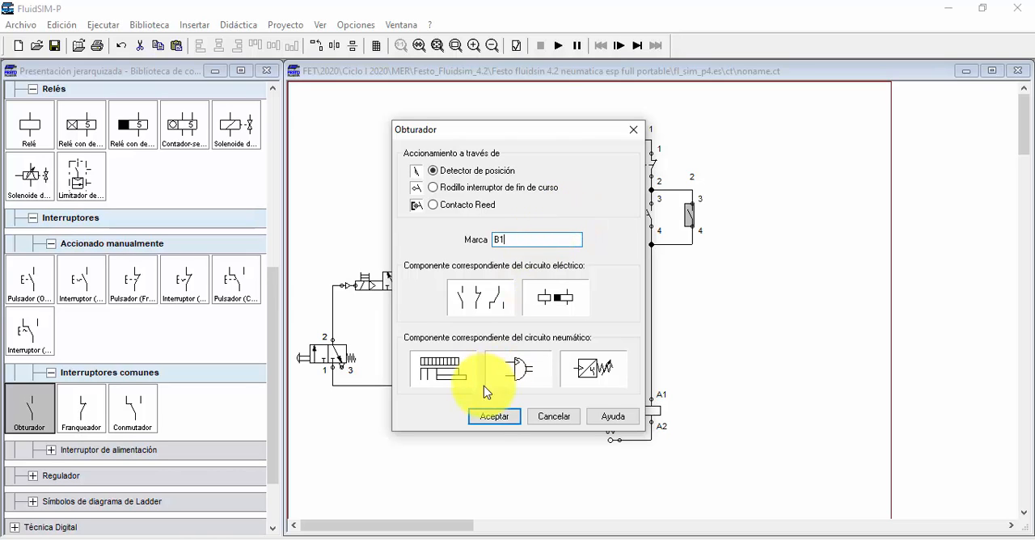
pyautogui.click(494, 416)
pyautogui.click(778, 283)
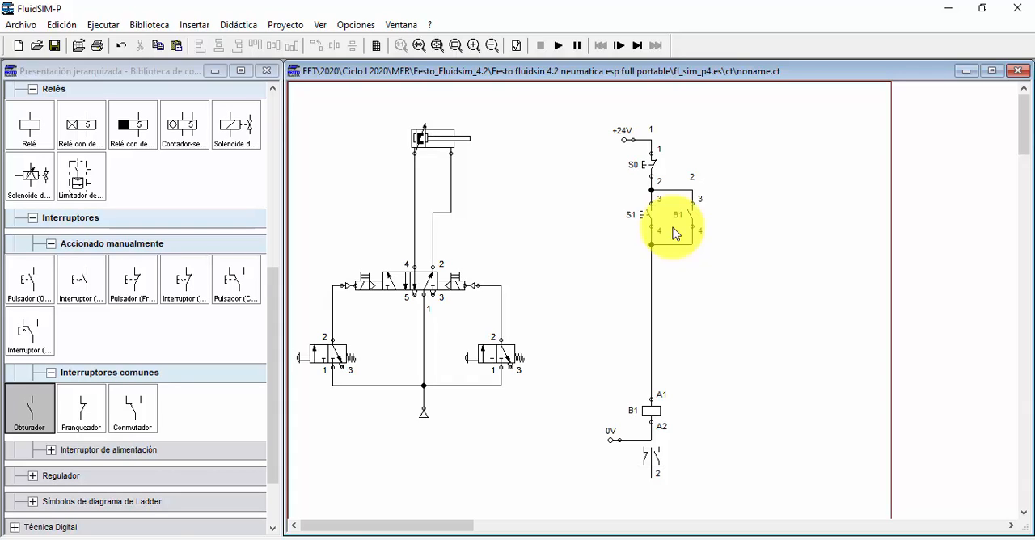
# Step: Simulate the latching circuit, energizing coil B1 with S1, releasing it with S0 and energizing it again, and stop the simulation
pyautogui.click(558, 46)
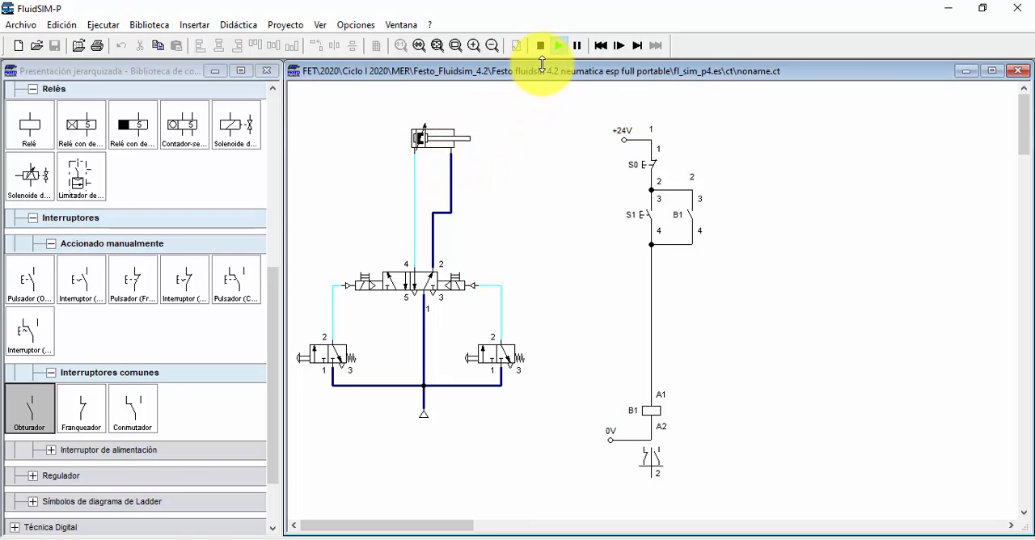
pyautogui.click(650, 212)
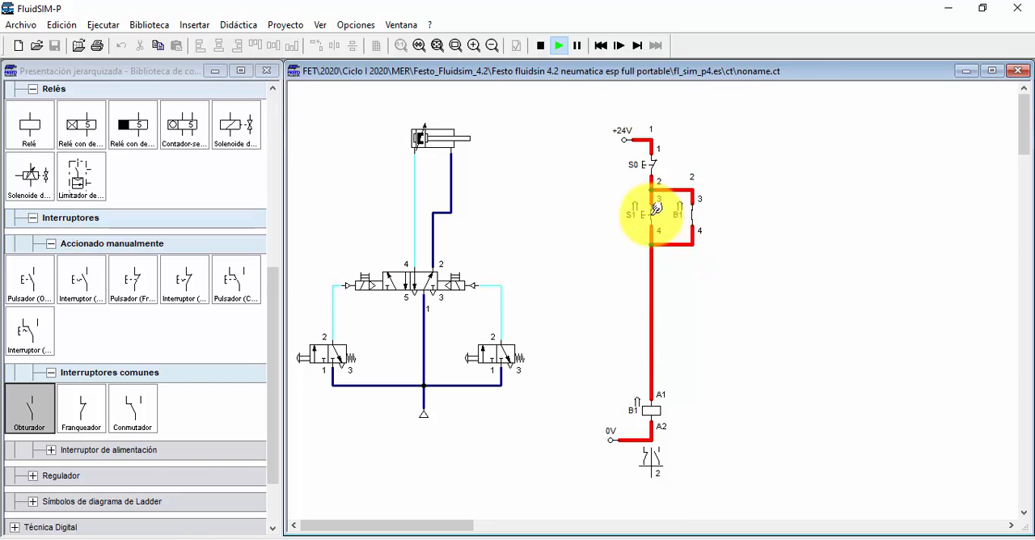
pyautogui.click(658, 156)
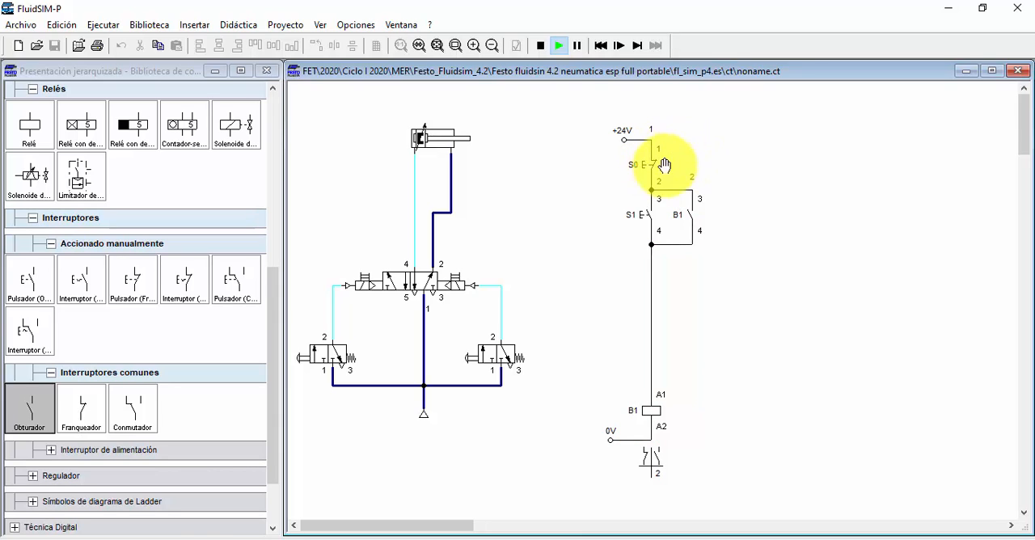
pyautogui.click(655, 206)
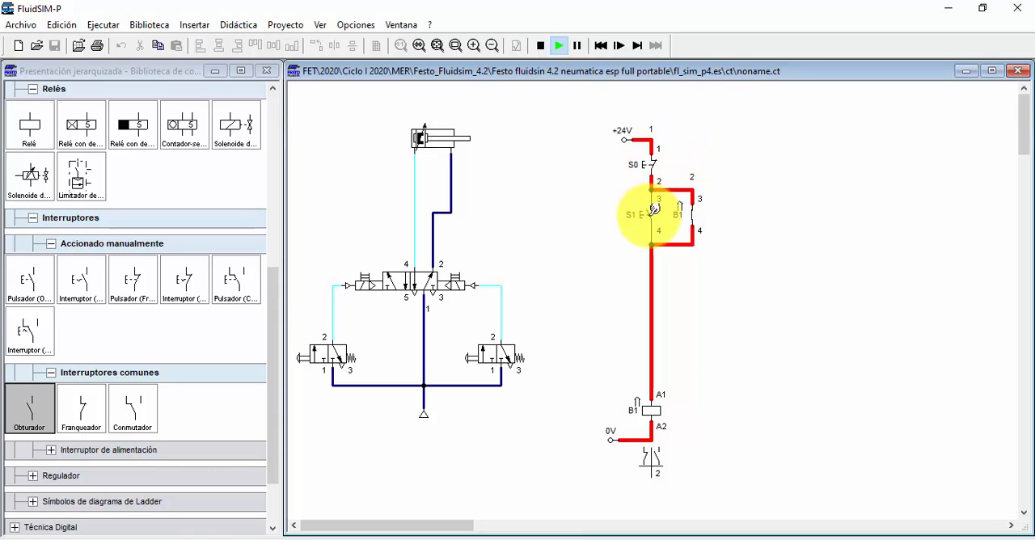
pyautogui.click(544, 47)
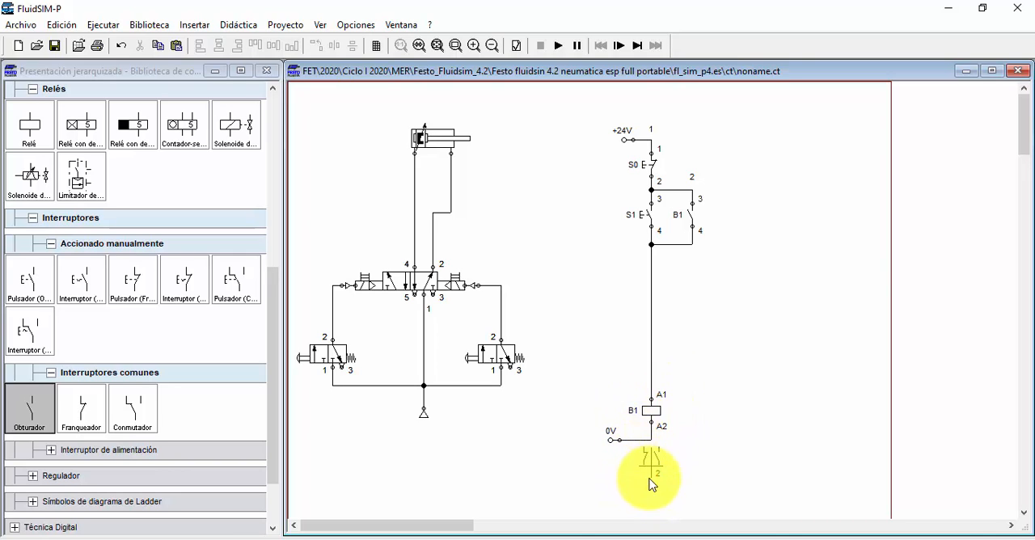
# Step: Review the pneumatic/electric options for the 5/2 valve's left actuation and close its configuration
pyautogui.moveTo(651, 485)
pyautogui.mouseDown()
pyautogui.moveTo(636, 454)
pyautogui.moveTo(663, 474)
pyautogui.moveTo(657, 453)
pyautogui.moveTo(657, 482)
pyautogui.moveTo(664, 455)
pyautogui.moveTo(656, 460)
pyautogui.moveTo(668, 463)
pyautogui.moveTo(655, 458)
pyautogui.moveTo(661, 443)
pyautogui.moveTo(665, 477)
pyautogui.moveTo(663, 463)
pyautogui.mouseUp()
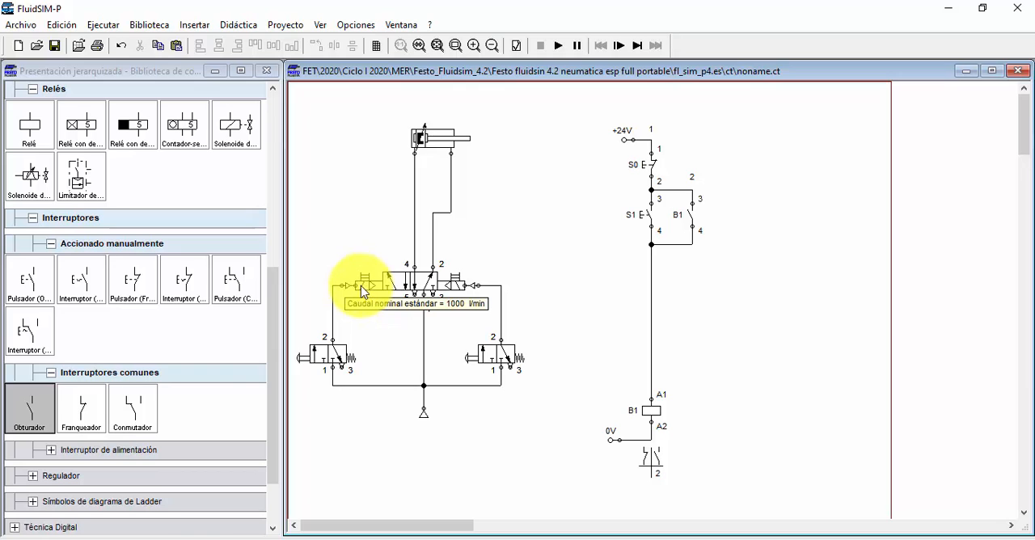
pyautogui.doubleClick(409, 281)
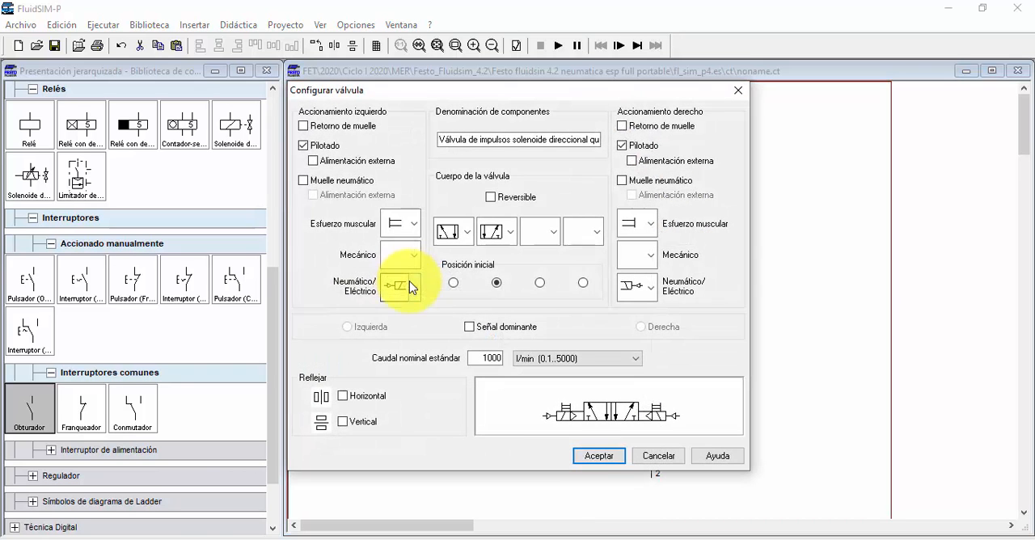
pyautogui.click(409, 288)
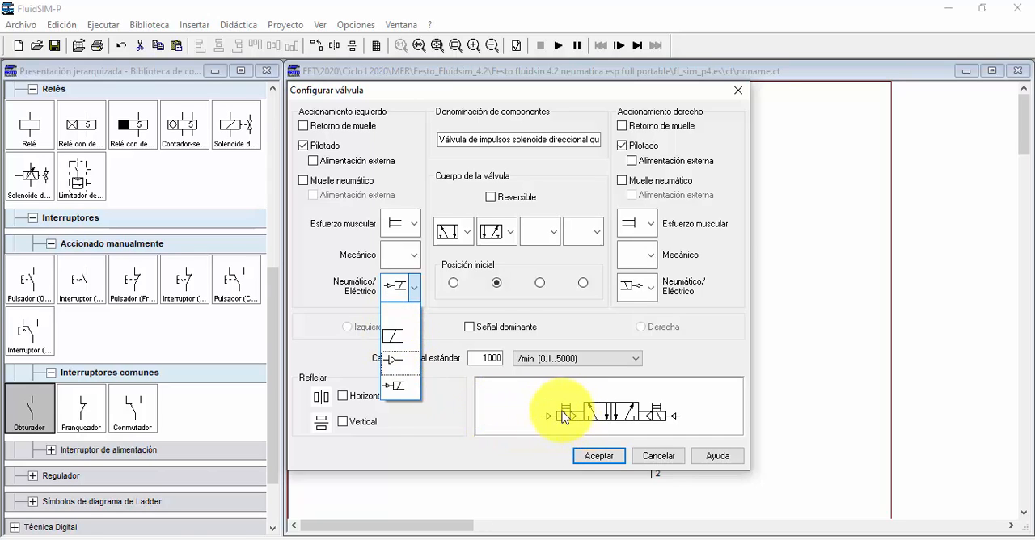
pyautogui.click(612, 458)
pyautogui.click(597, 452)
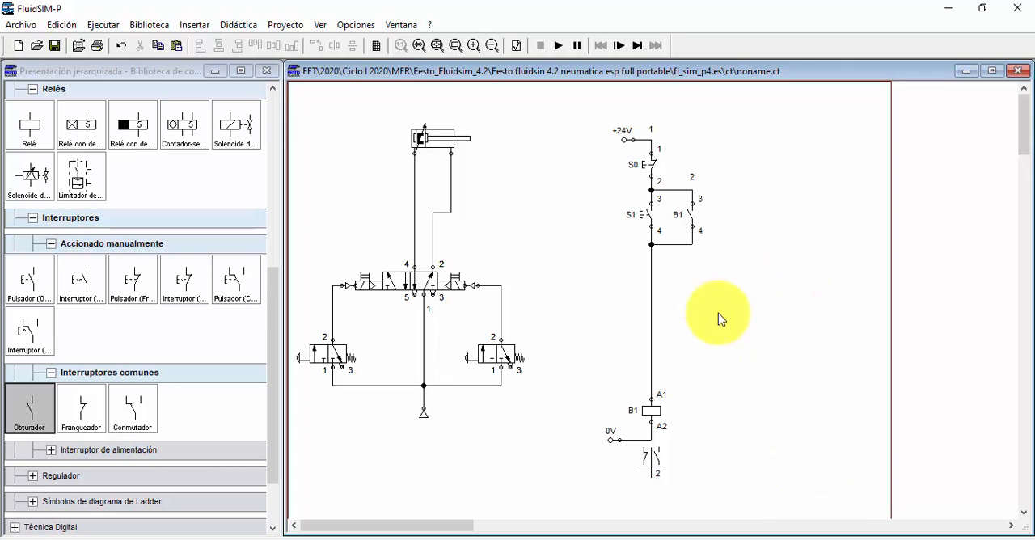
# Step: Place an on-delay relay to the right of coil B1 and shift contact B1 slightly right, straightening its parallel wires
pyautogui.moveTo(622, 438); pyautogui.dragTo(657, 416)
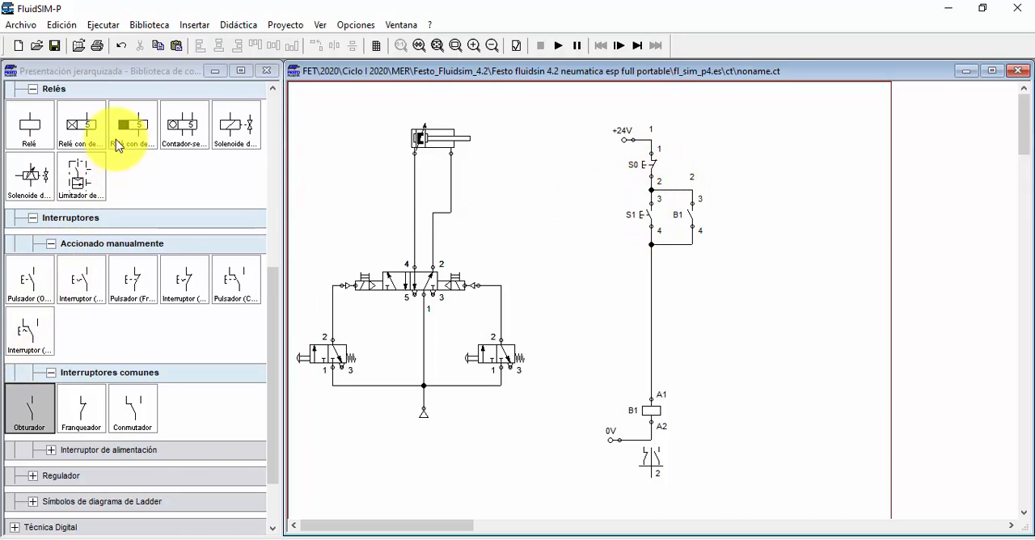
pyautogui.moveTo(79, 127); pyautogui.dragTo(704, 403)
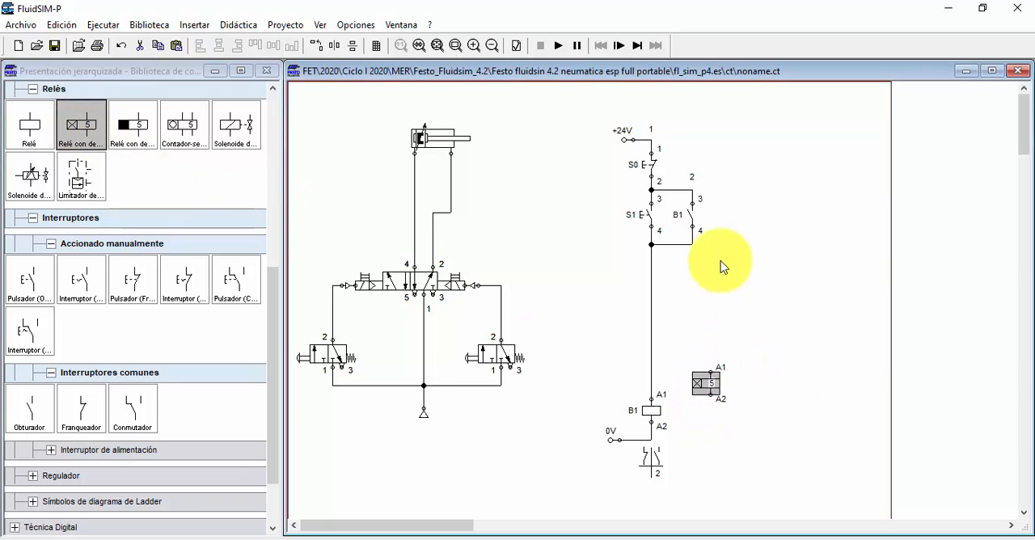
pyautogui.click(694, 215)
pyautogui.press('Right')
pyautogui.press('Right')
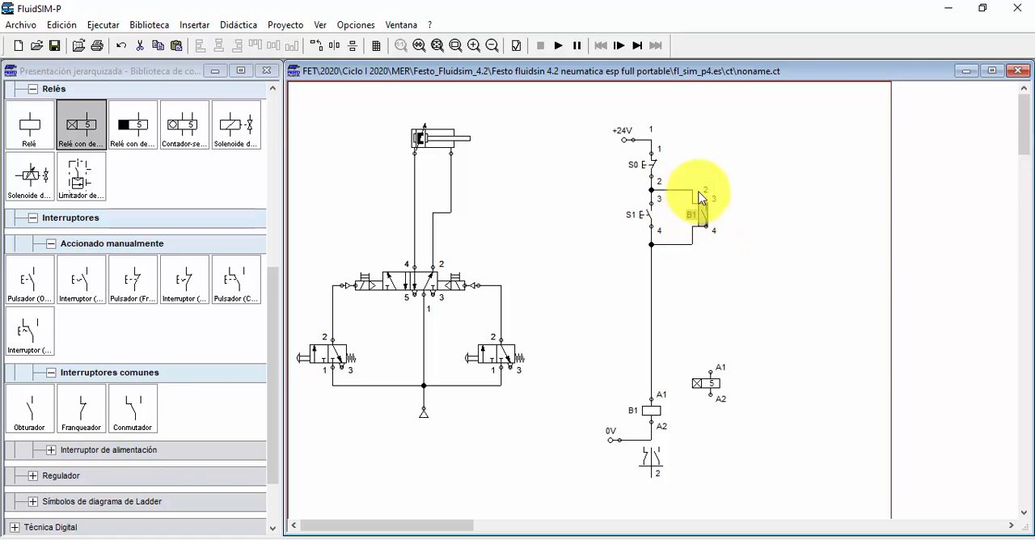
pyautogui.click(694, 194)
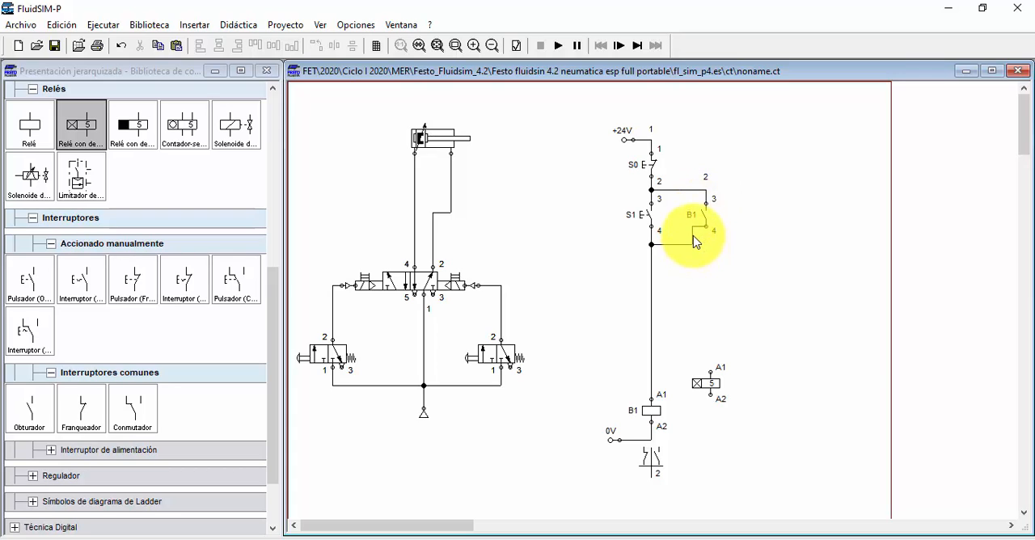
pyautogui.moveTo(693, 234); pyautogui.dragTo(706, 232)
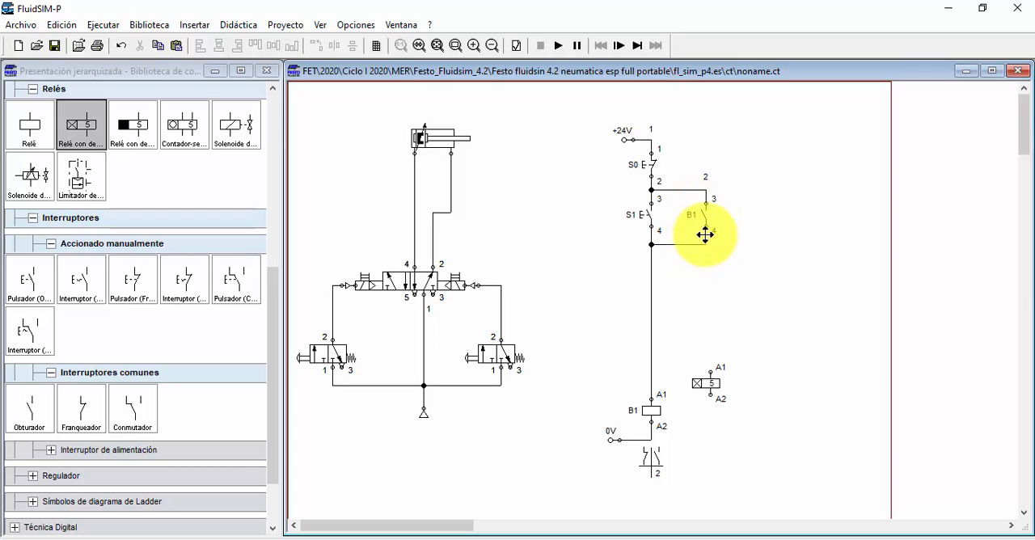
# Step: Align the on-delay relay with coil B1 and wire its A2 to 0V and its A1 to the line below contact B1
pyautogui.click(709, 386)
pyautogui.moveTo(710, 387); pyautogui.dragTo(706, 409)
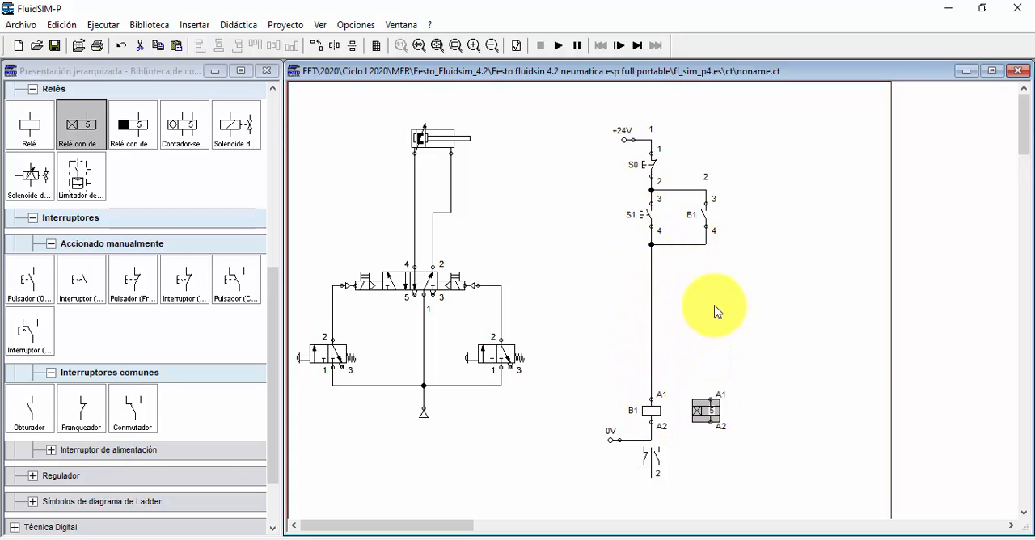
pyautogui.doubleClick(705, 411)
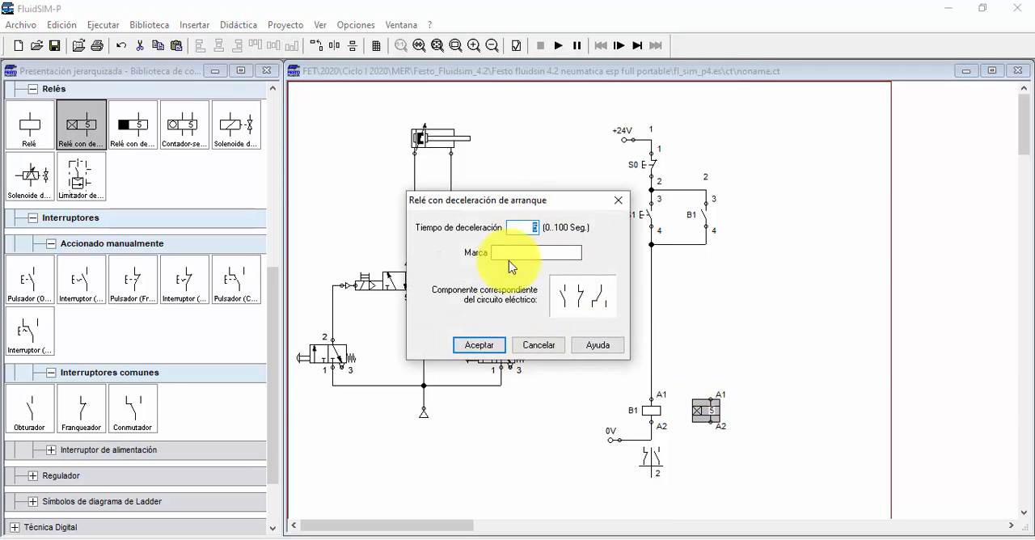
pyautogui.click(490, 345)
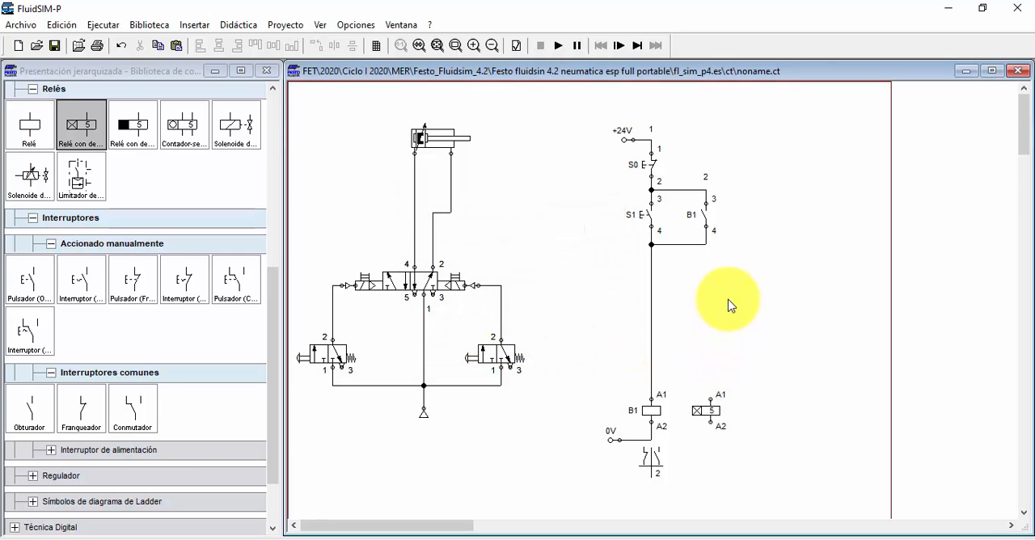
pyautogui.moveTo(710, 422); pyautogui.dragTo(652, 440)
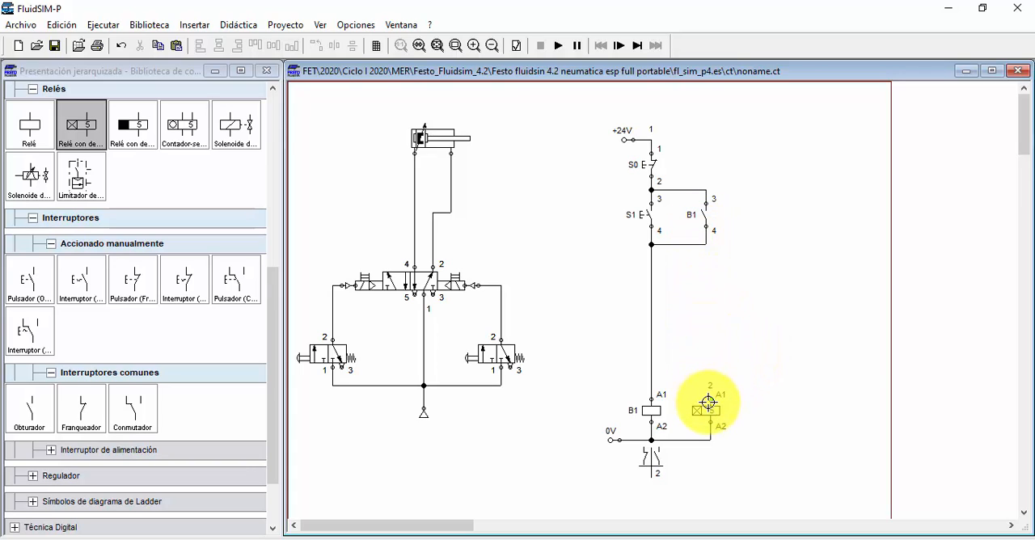
pyautogui.moveTo(709, 401); pyautogui.dragTo(706, 245)
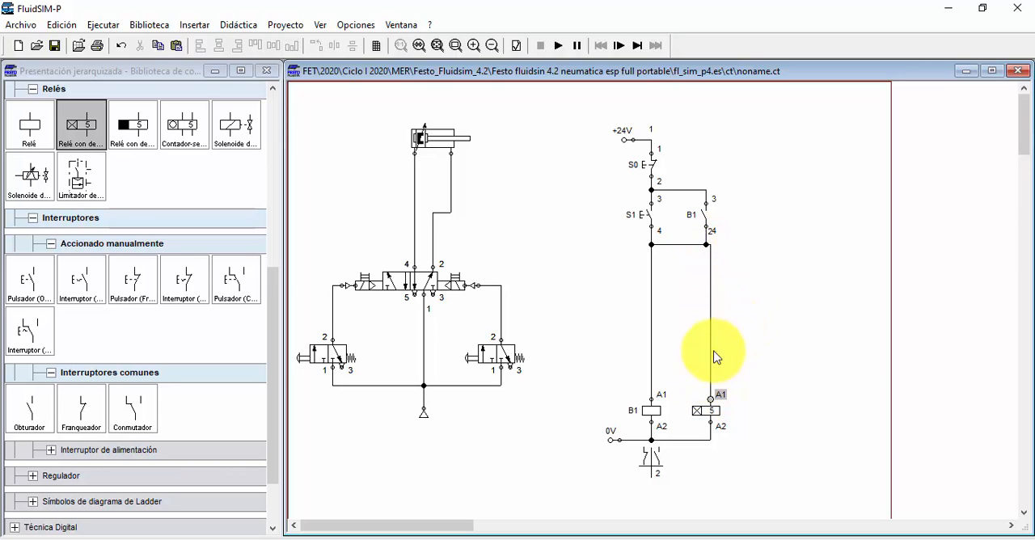
# Step: Align the on-delay relay vertically with contact B1 and straighten the wires at its A1 and A2 terminals
pyautogui.moveTo(690, 407); pyautogui.dragTo(694, 406)
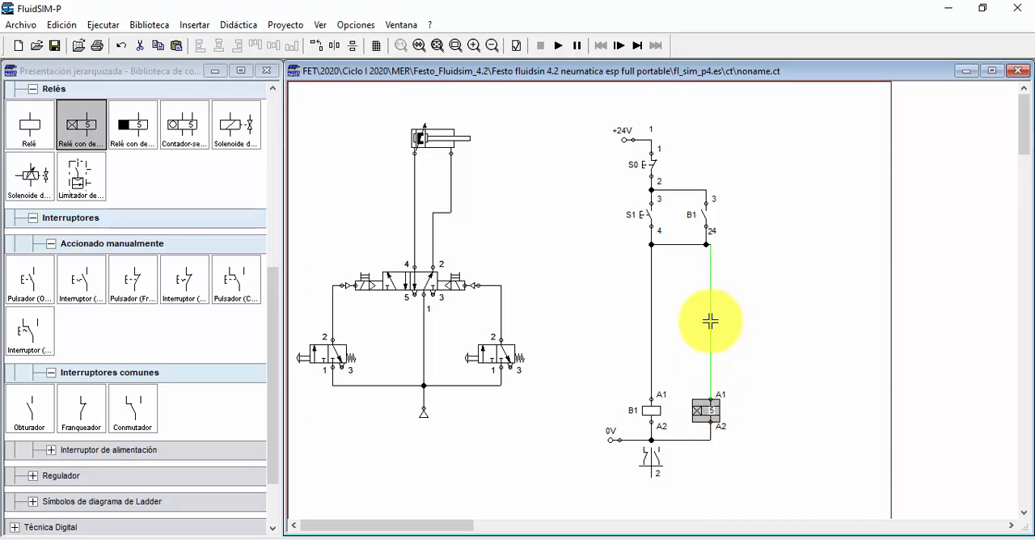
pyautogui.click(710, 321)
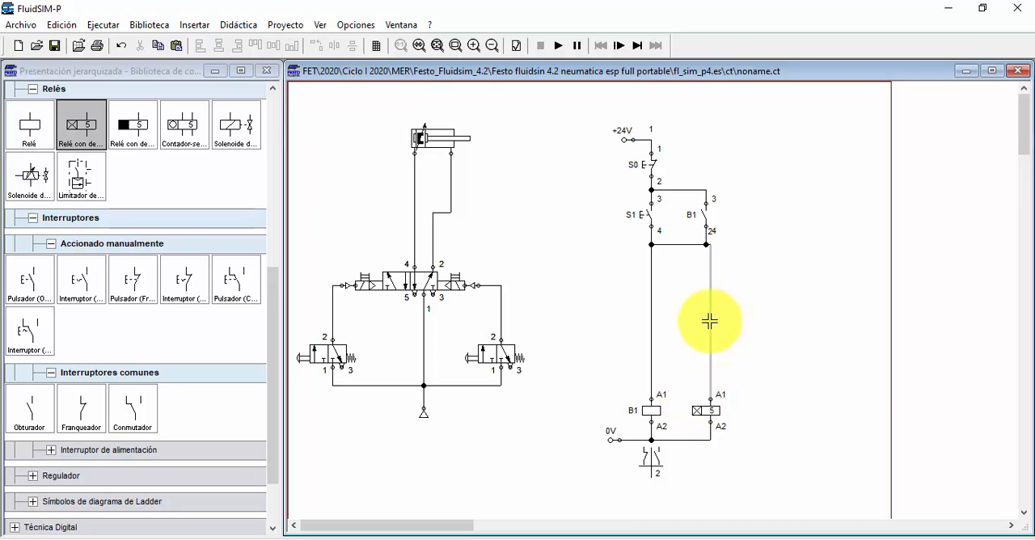
pyautogui.click(694, 408)
pyautogui.moveTo(693, 408); pyautogui.dragTo(688, 407)
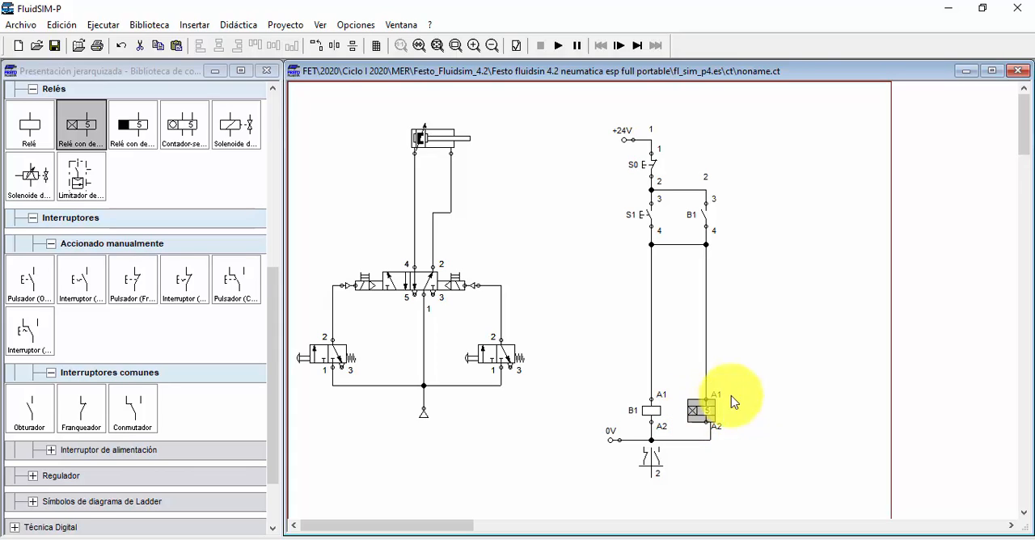
pyautogui.click(713, 436)
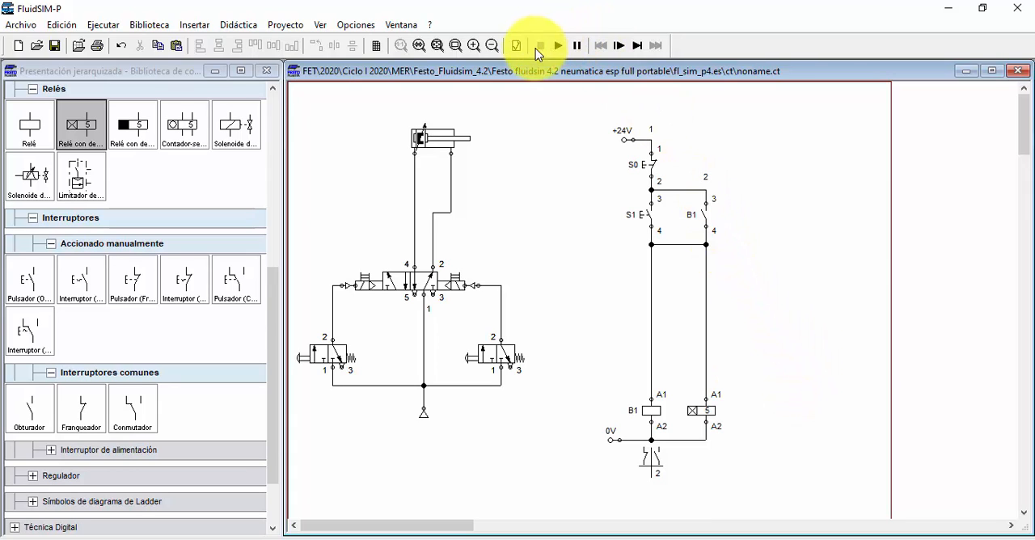
# Step: Simulate the circuit, energizing coil B1 and the on-delay relay with S1, and stop the simulation
pyautogui.click(559, 48)
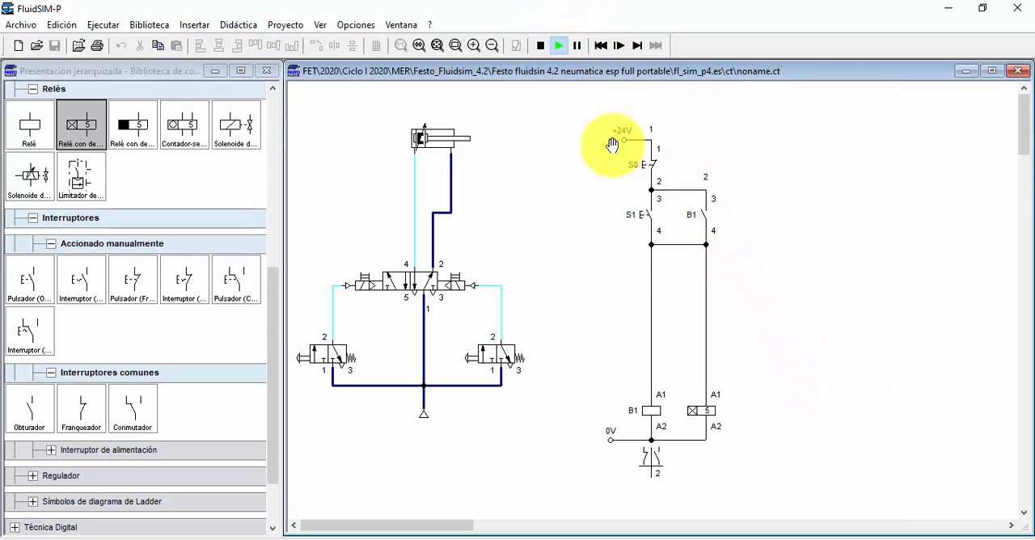
pyautogui.click(654, 212)
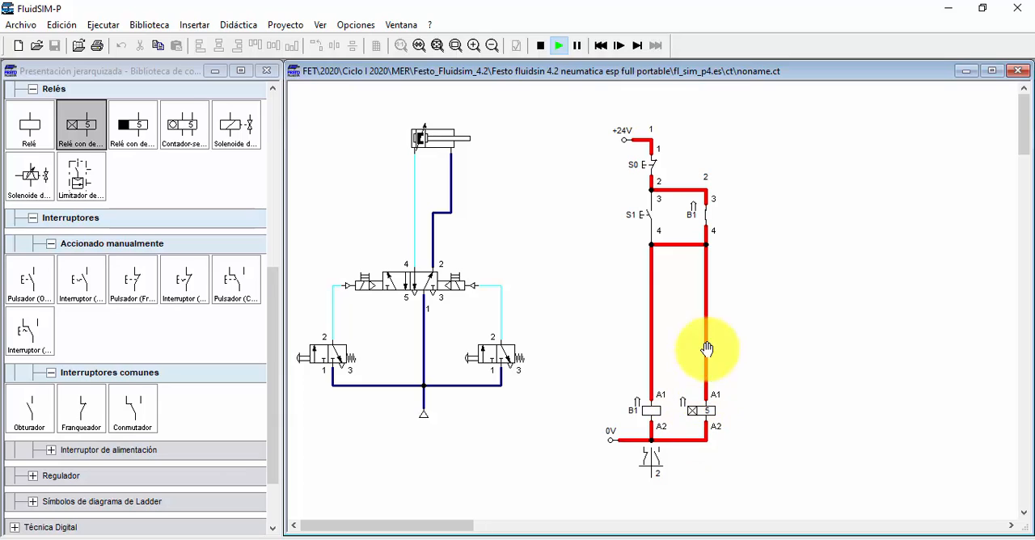
pyautogui.click(539, 45)
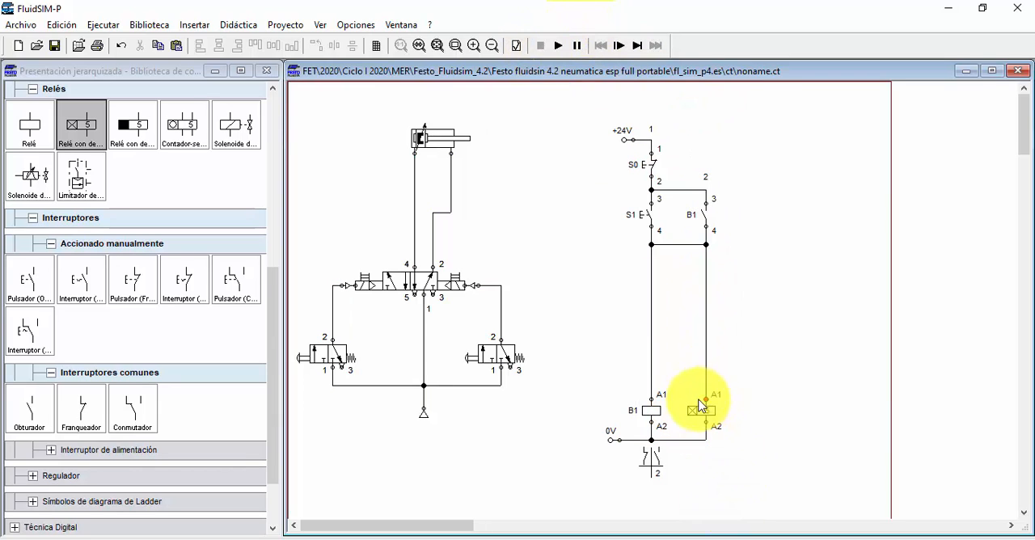
pyautogui.moveTo(699, 426)
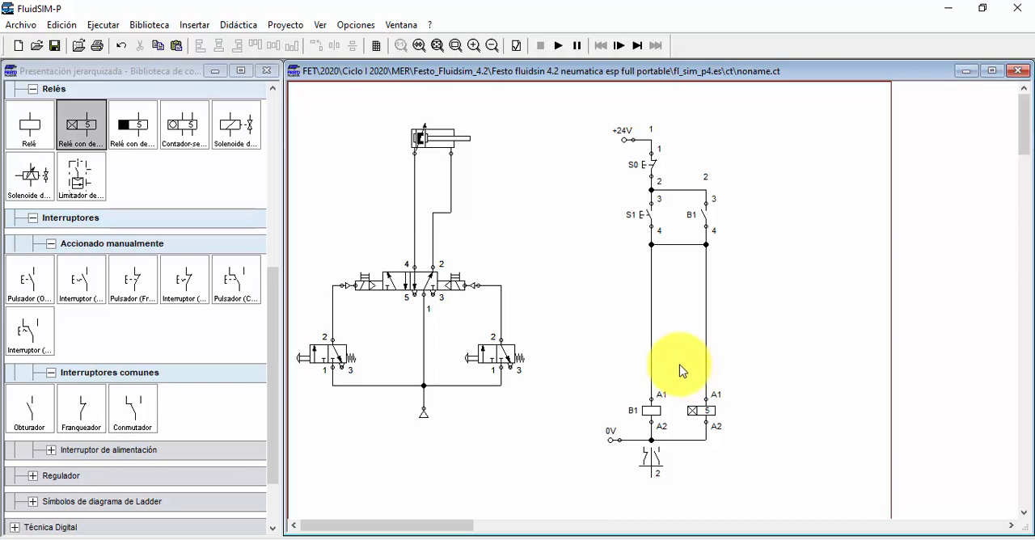
pyautogui.moveTo(135, 134); pyautogui.dragTo(764, 313)
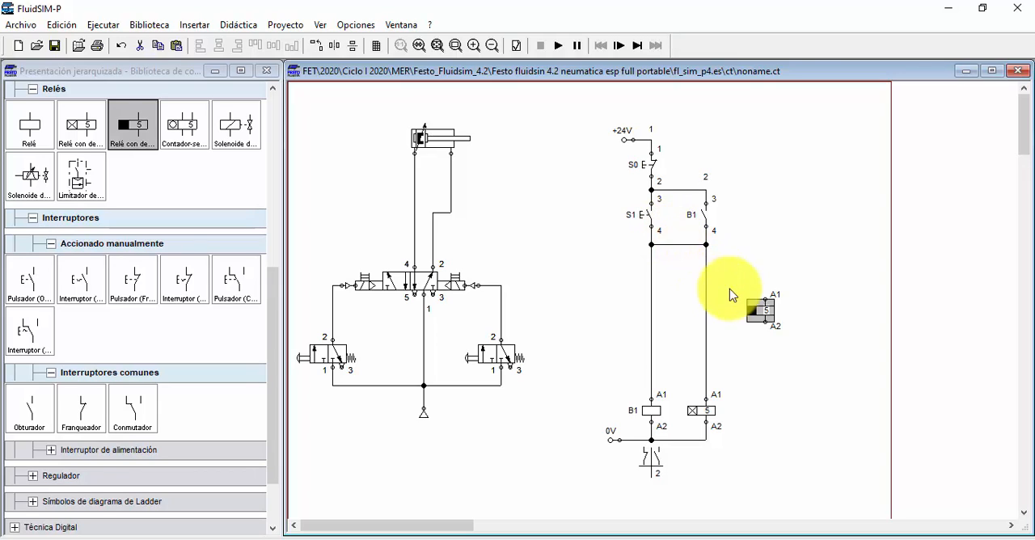
pyautogui.moveTo(763, 321)
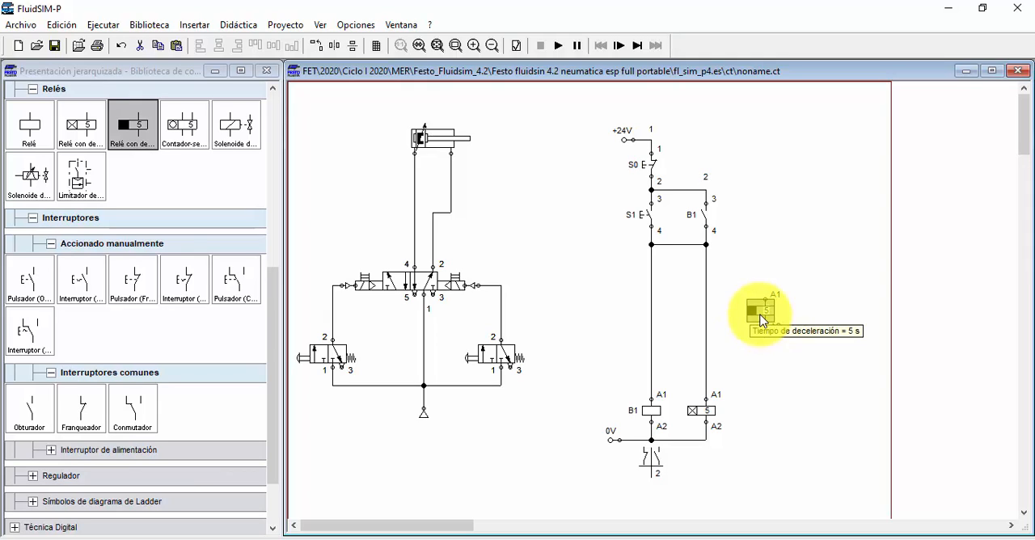
pyautogui.press('Delete')
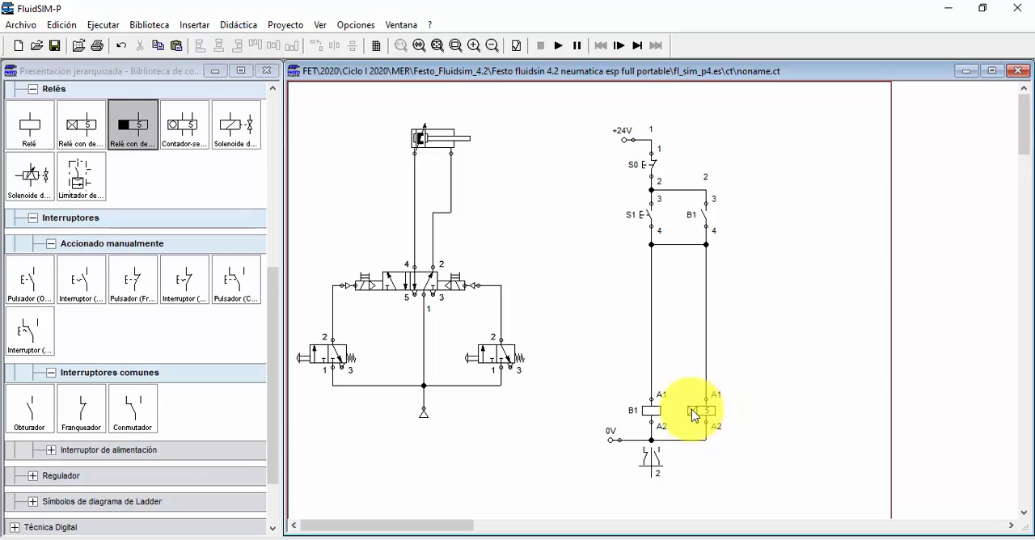
# Step: Place a normally open contact to the right of contact B1's branch and wire its terminal 3 to the node below B1
pyautogui.moveTo(693, 416)
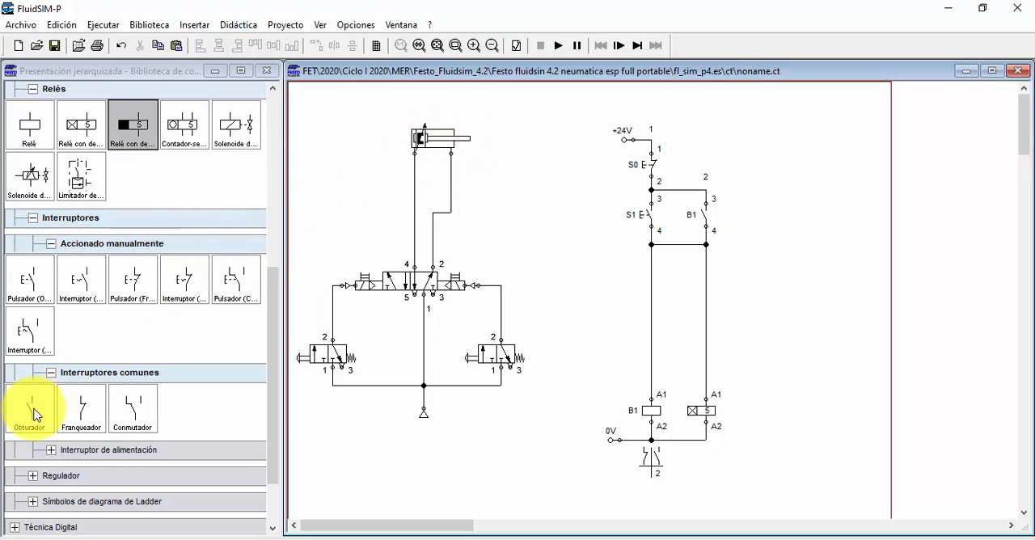
pyautogui.moveTo(33, 411); pyautogui.dragTo(747, 261)
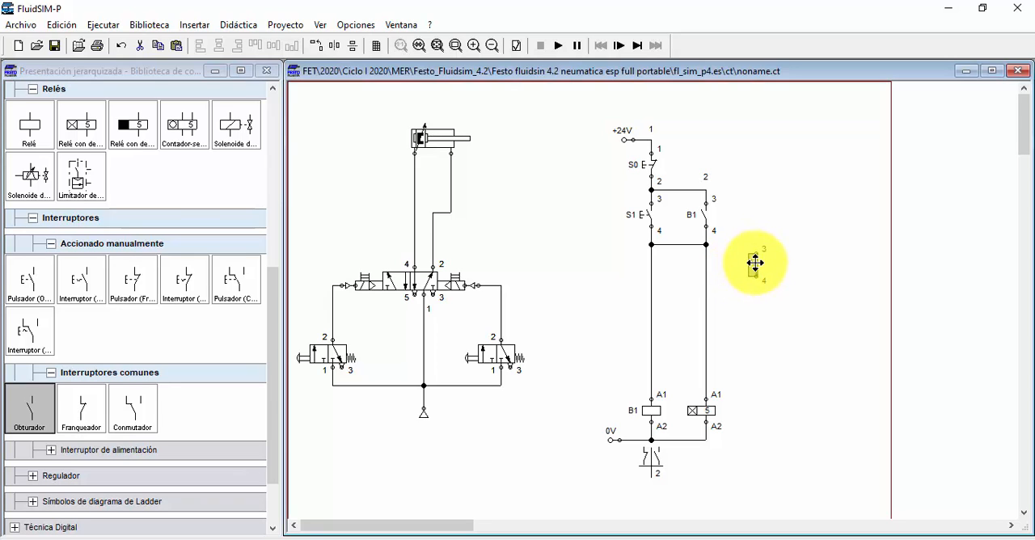
pyautogui.moveTo(706, 244)
pyautogui.mouseDown()
pyautogui.moveTo(747, 248)
pyautogui.moveTo(707, 254)
pyautogui.moveTo(705, 243)
pyautogui.mouseUp()
pyautogui.click(740, 272)
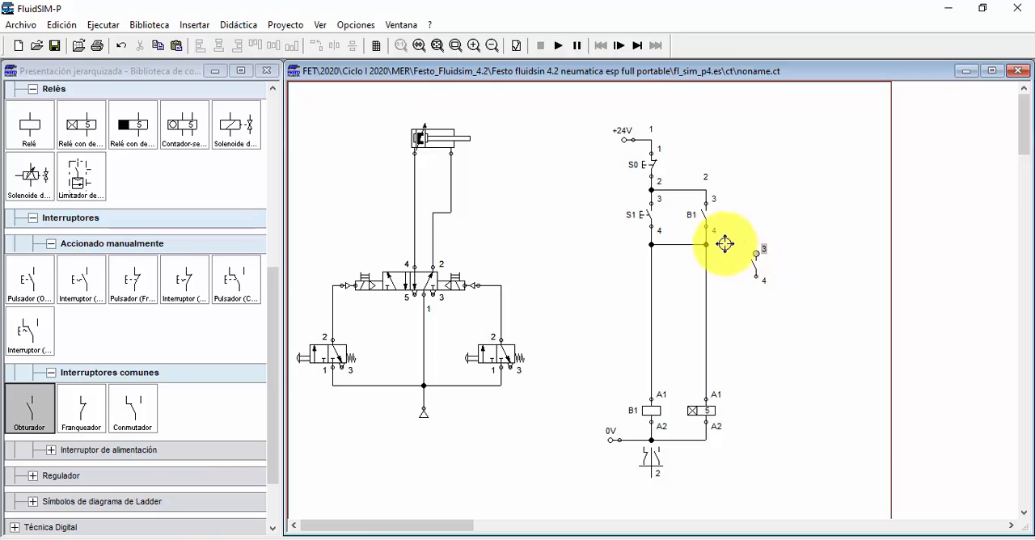
pyautogui.moveTo(709, 244); pyautogui.dragTo(756, 254)
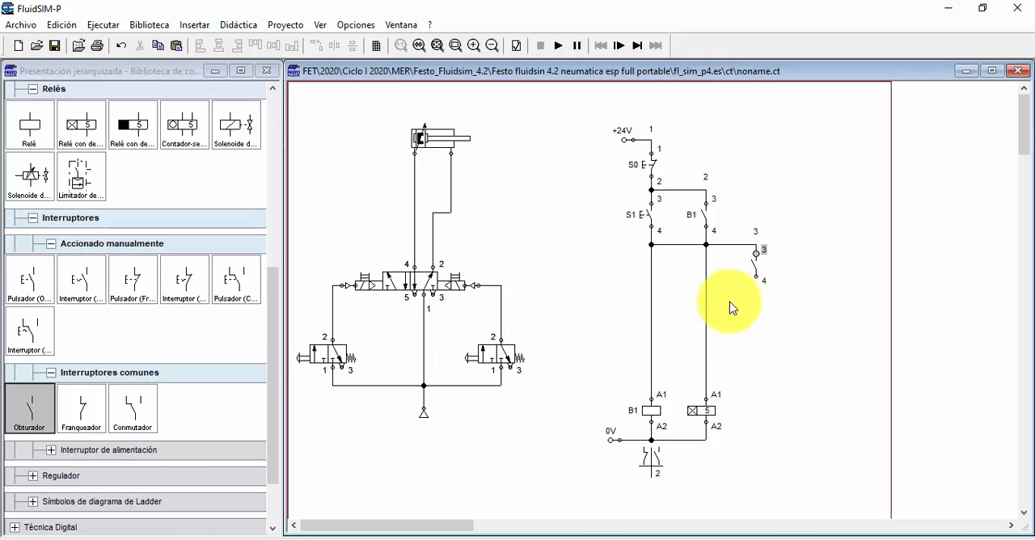
pyautogui.click(755, 264)
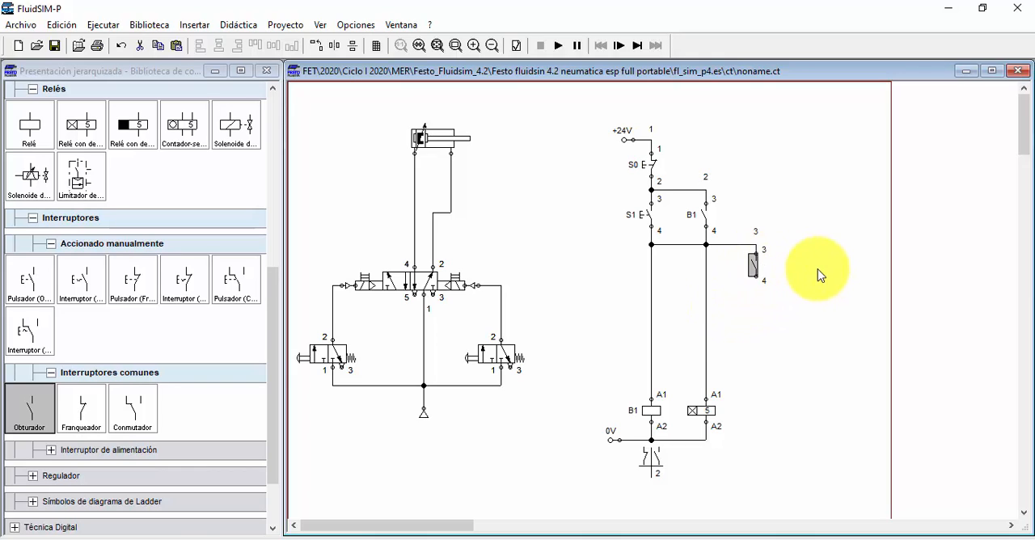
pyautogui.click(804, 272)
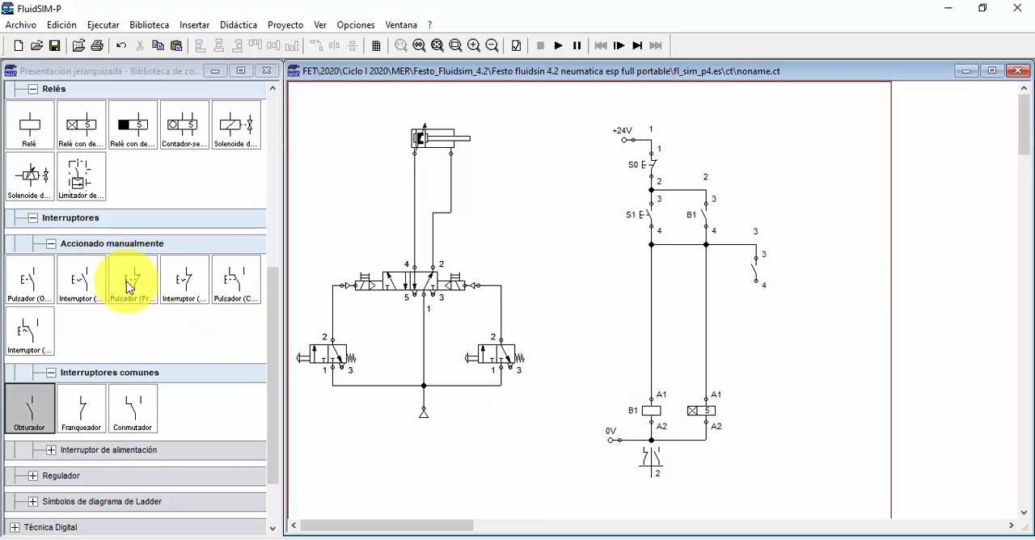
# Step: Place a valve solenoid below the new contact, level with the relays, and wire it to the contact's terminal 4 and the 0V line
pyautogui.moveTo(233, 126); pyautogui.dragTo(756, 409)
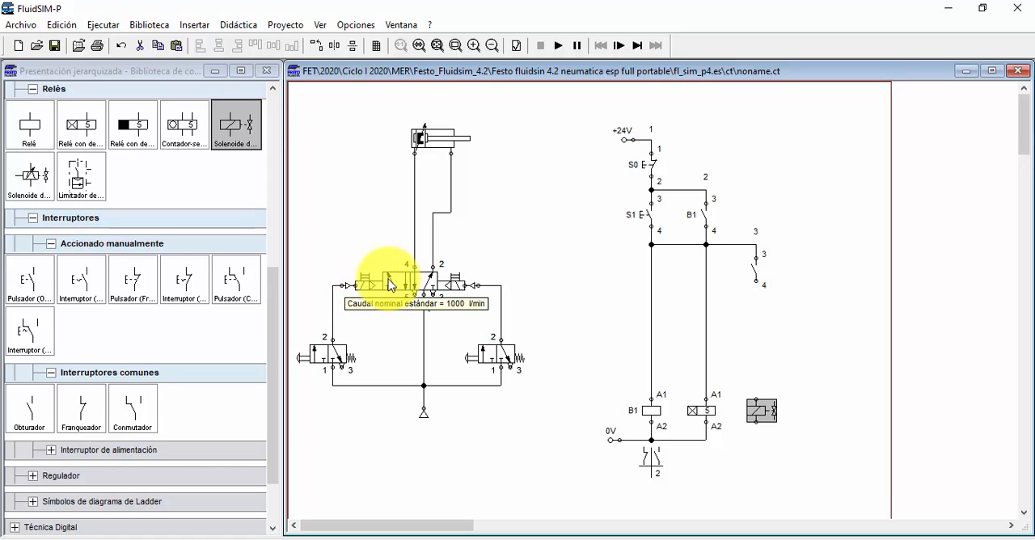
pyautogui.click(757, 343)
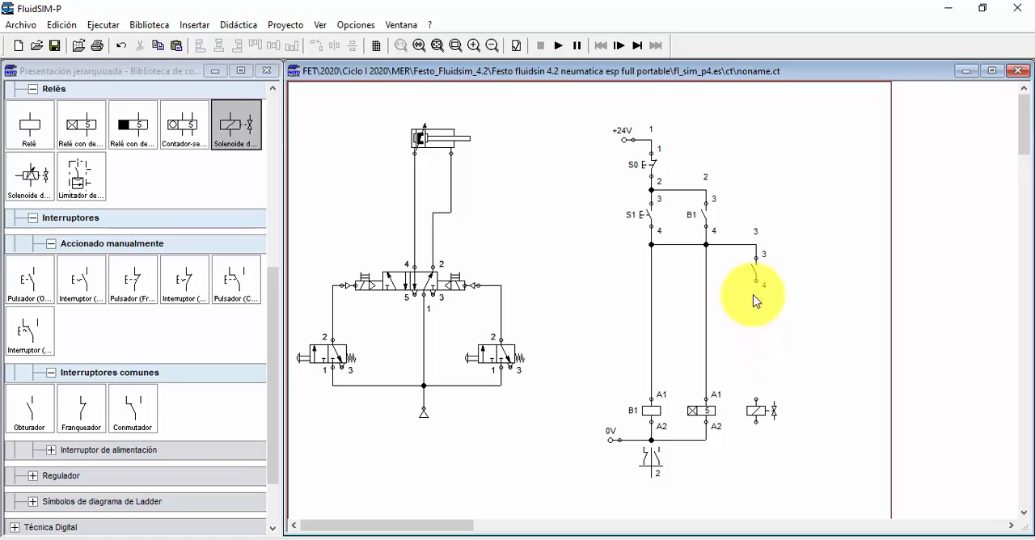
pyautogui.moveTo(754, 397); pyautogui.dragTo(756, 281)
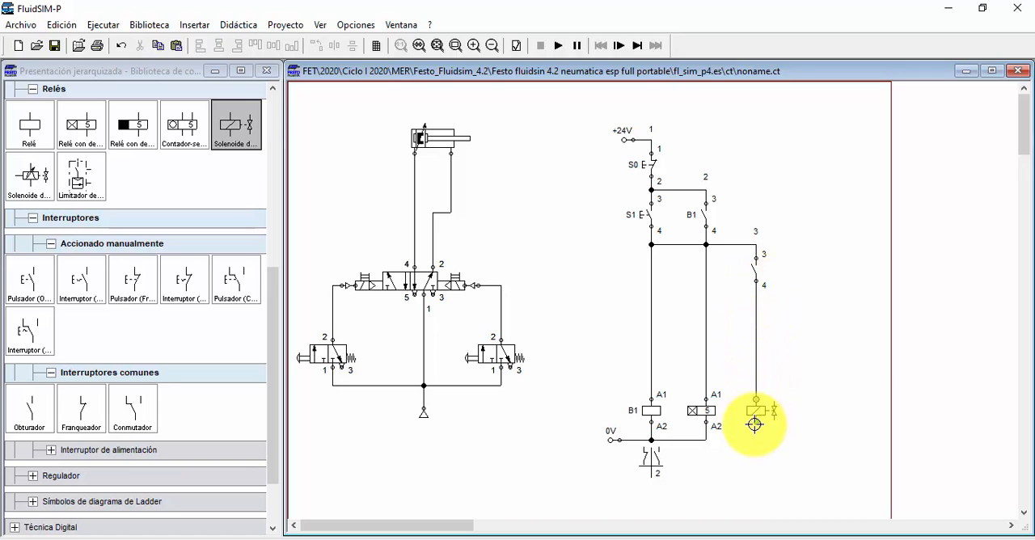
pyautogui.moveTo(755, 424)
pyautogui.mouseDown()
pyautogui.moveTo(728, 445)
pyautogui.moveTo(707, 440)
pyautogui.mouseUp()
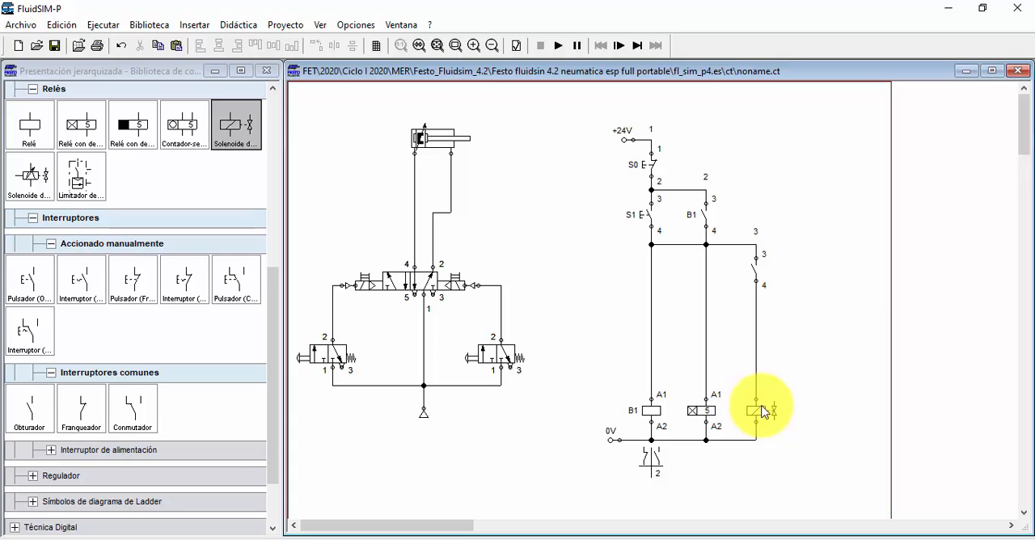
# Step: Label the valve solenoid E1 in the electrical circuit and assign the same label to the 5/2 valve's left solenoid
pyautogui.doubleClick(755, 406)
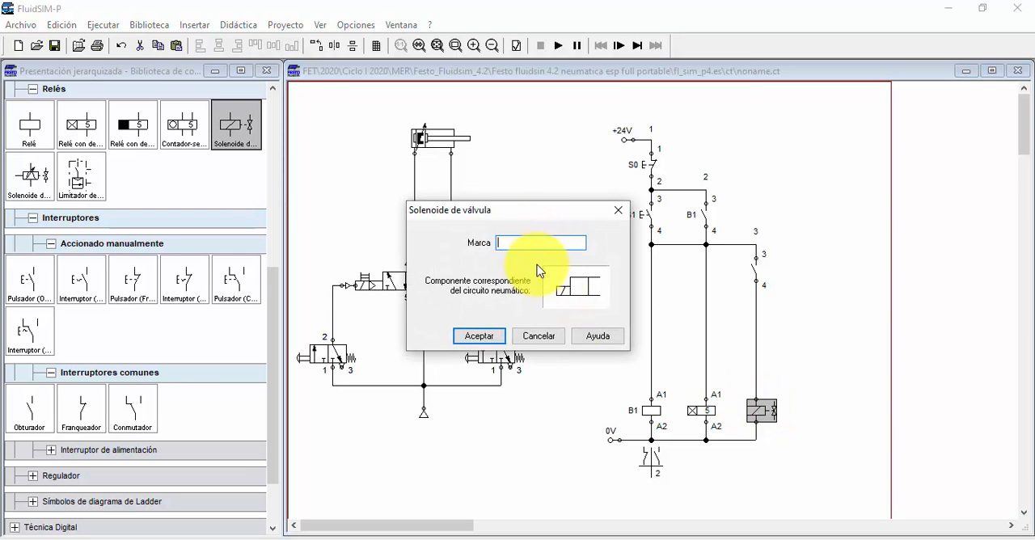
pyautogui.write('E1')
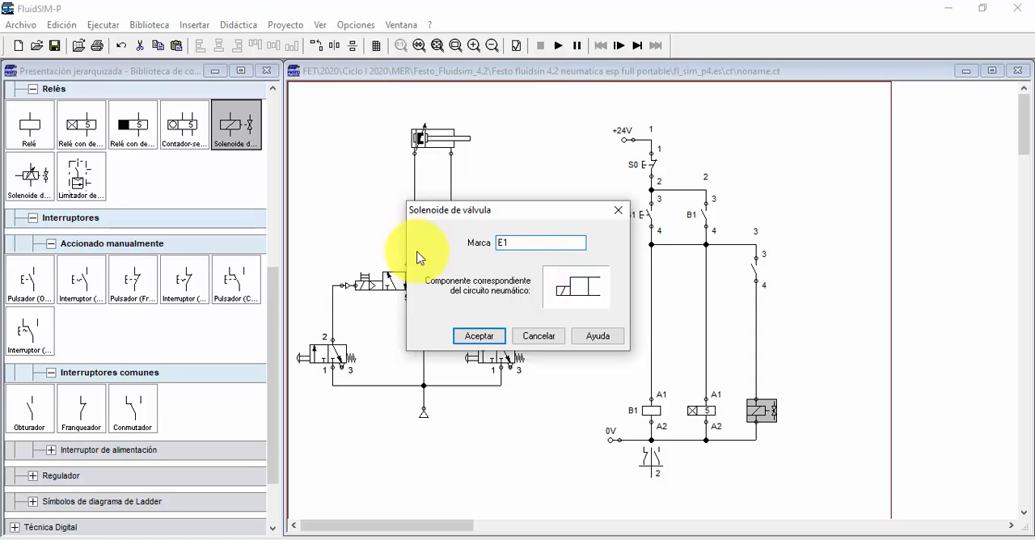
pyautogui.click(480, 336)
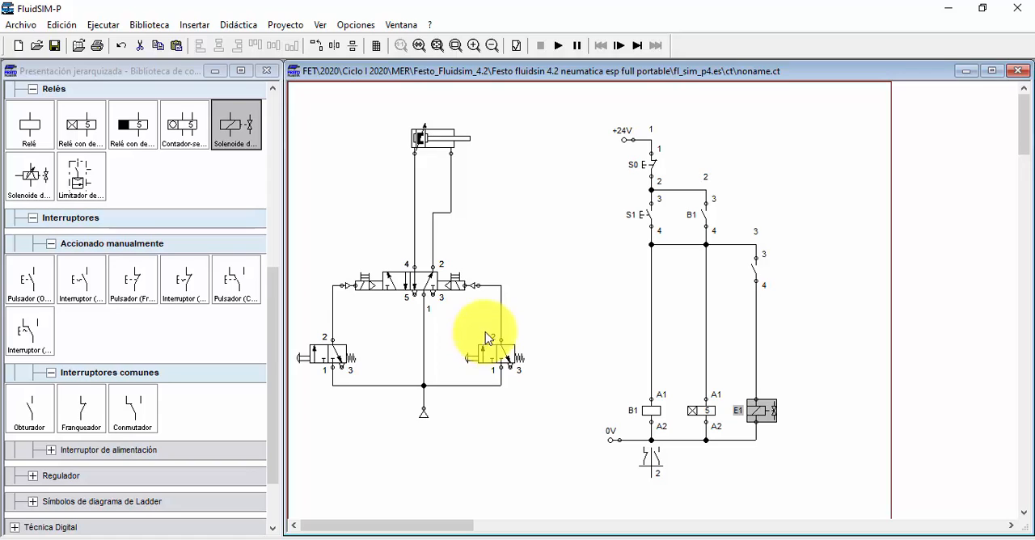
pyautogui.click(597, 360)
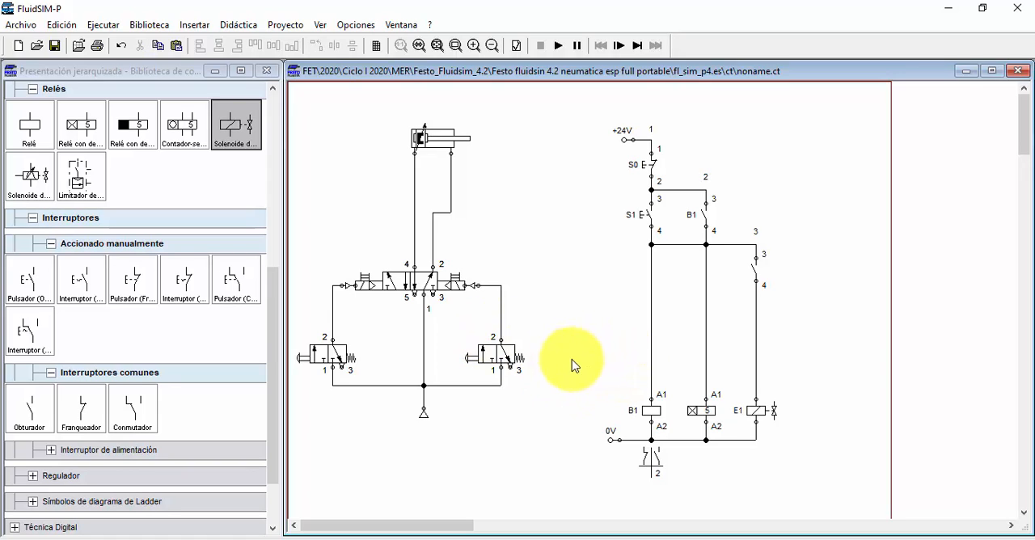
pyautogui.doubleClick(357, 285)
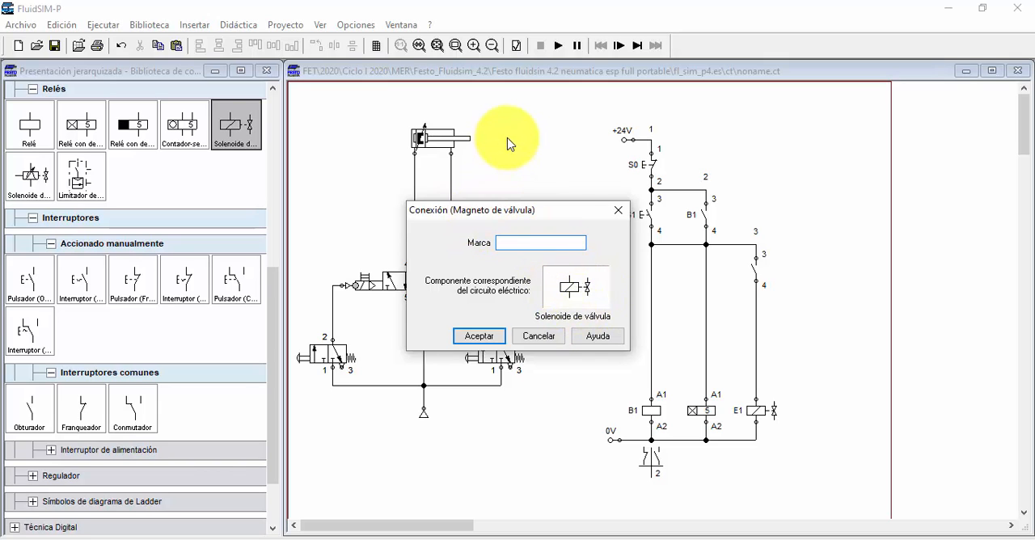
pyautogui.write('E1')
pyautogui.click(483, 334)
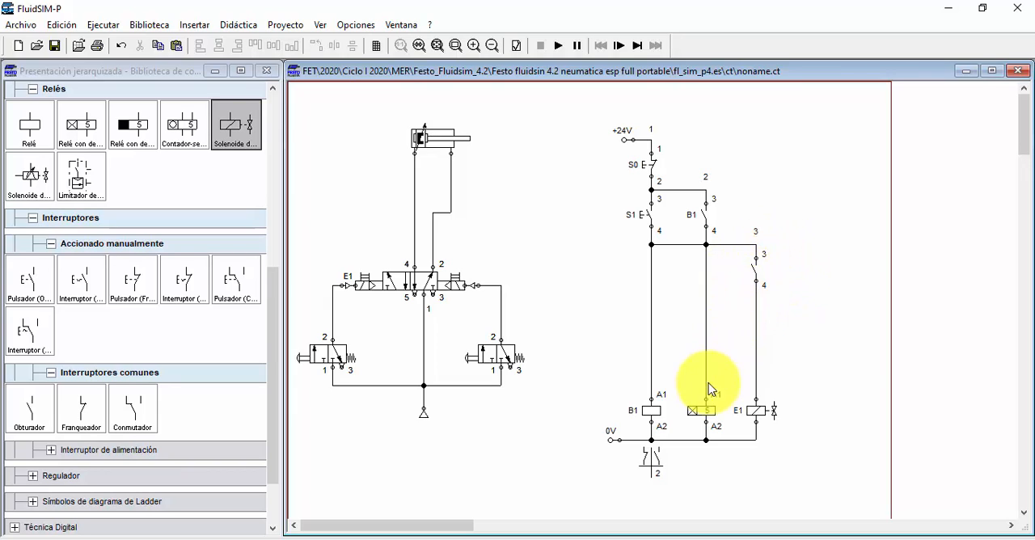
# Step: Label the on-delay relay T1 and link the normally open contact above solenoid E1 to it with the label T1
pyautogui.doubleClick(694, 418)
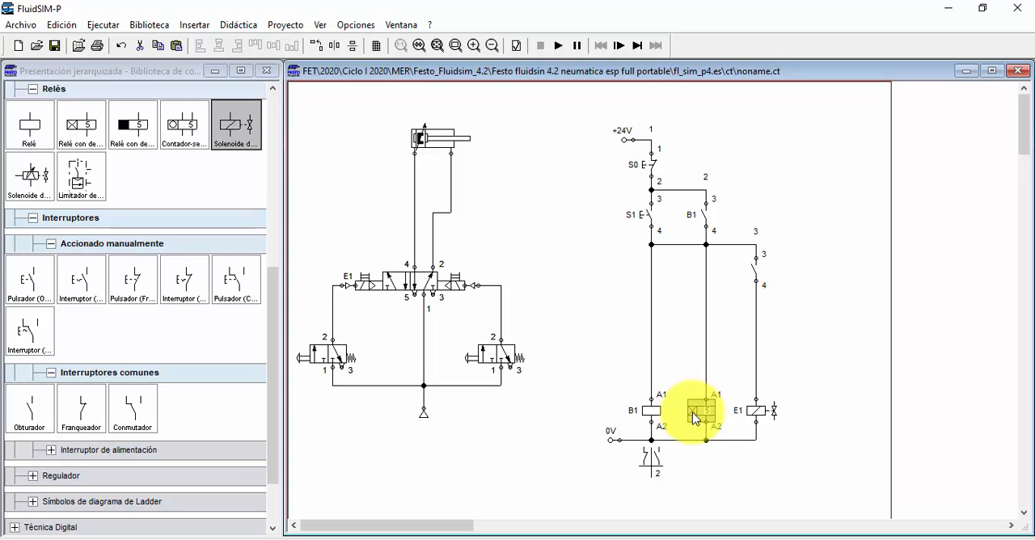
pyautogui.click(518, 252)
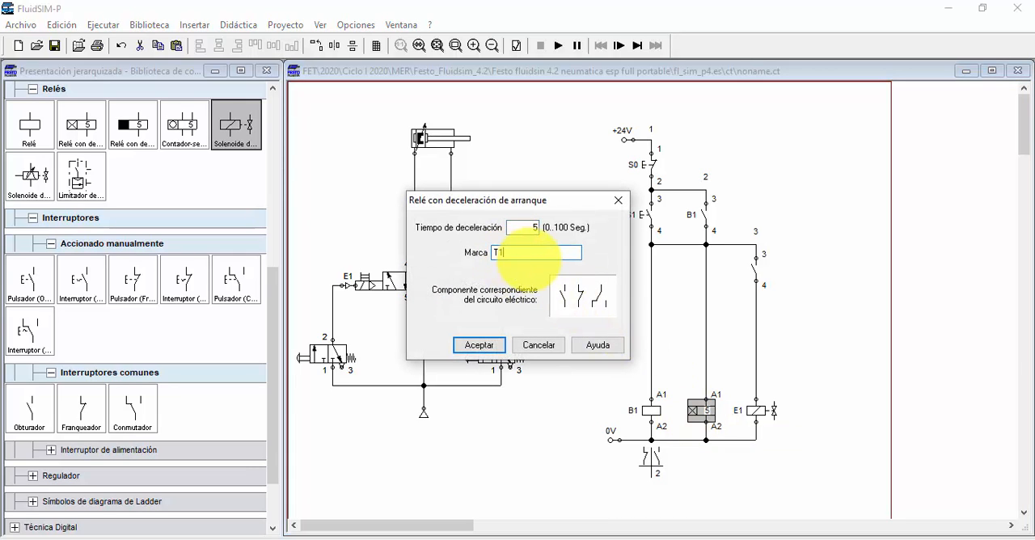
pyautogui.click(485, 343)
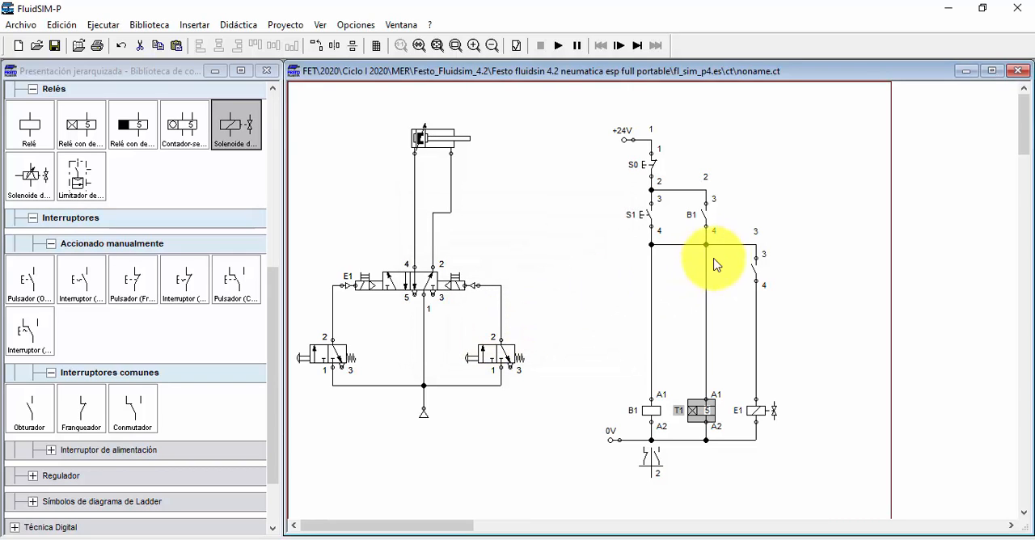
pyautogui.doubleClick(754, 269)
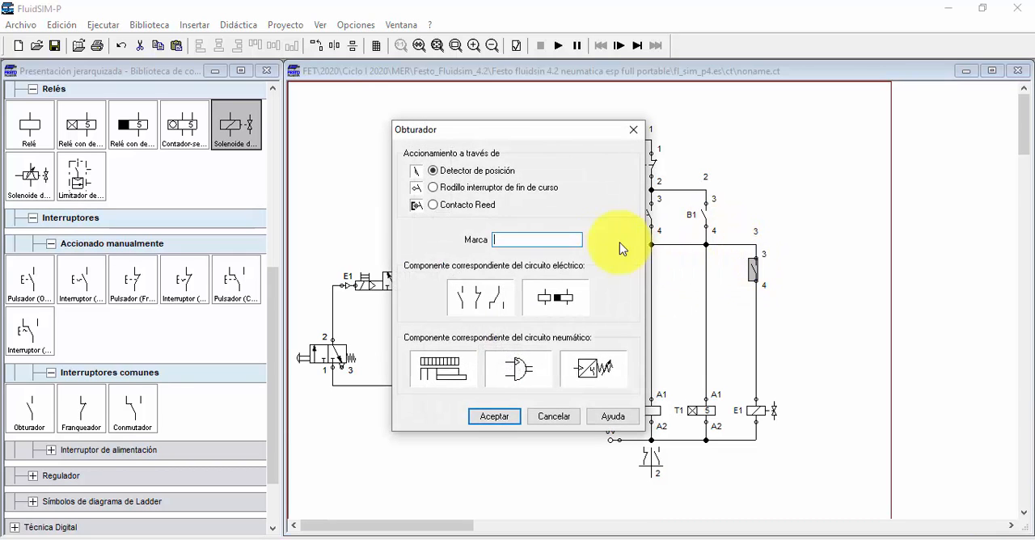
pyautogui.write('T1')
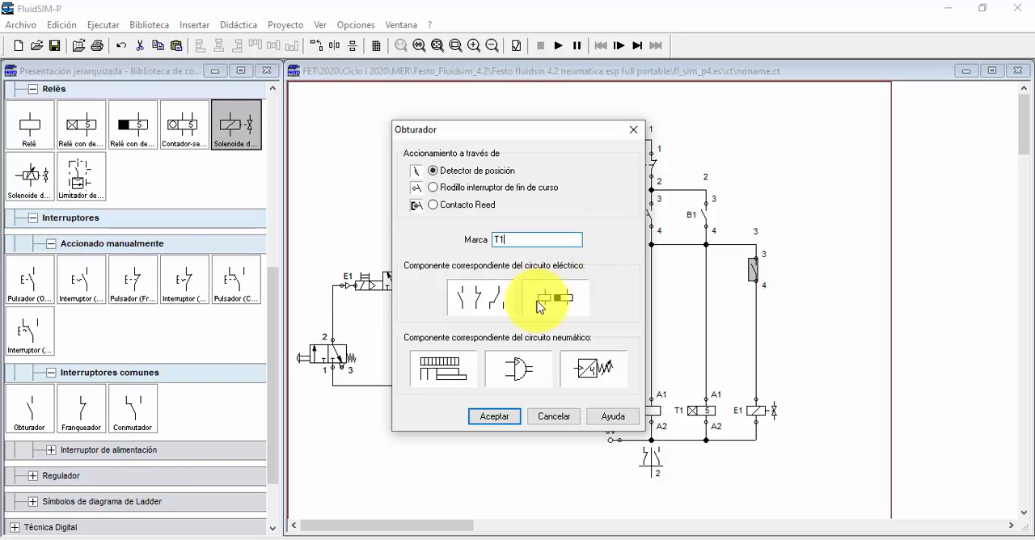
pyautogui.click(495, 418)
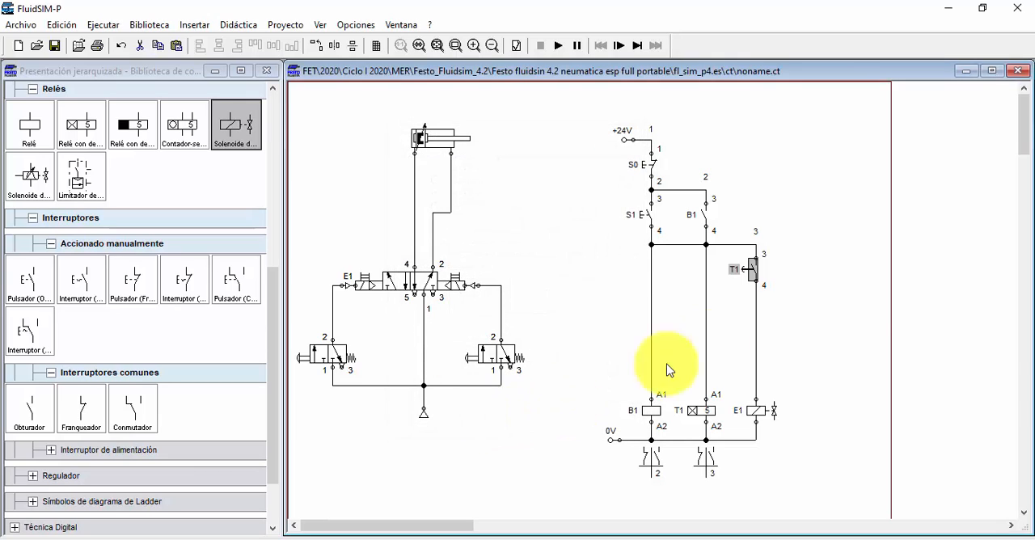
pyautogui.click(805, 318)
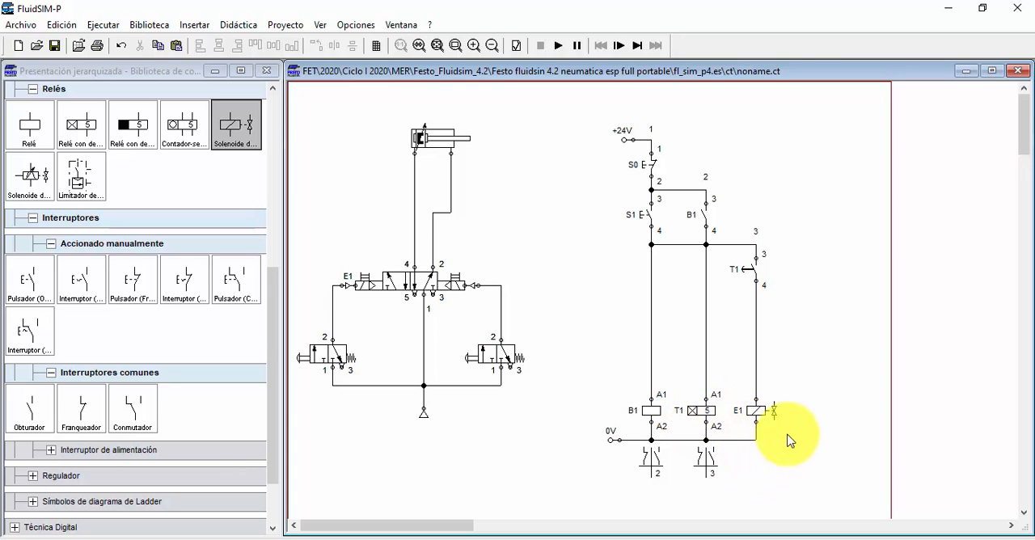
# Step: Start the simulation and shift the 5/2 valve both ways with its manual overrides and with the two push-button 3/2 valves
pyautogui.click(558, 46)
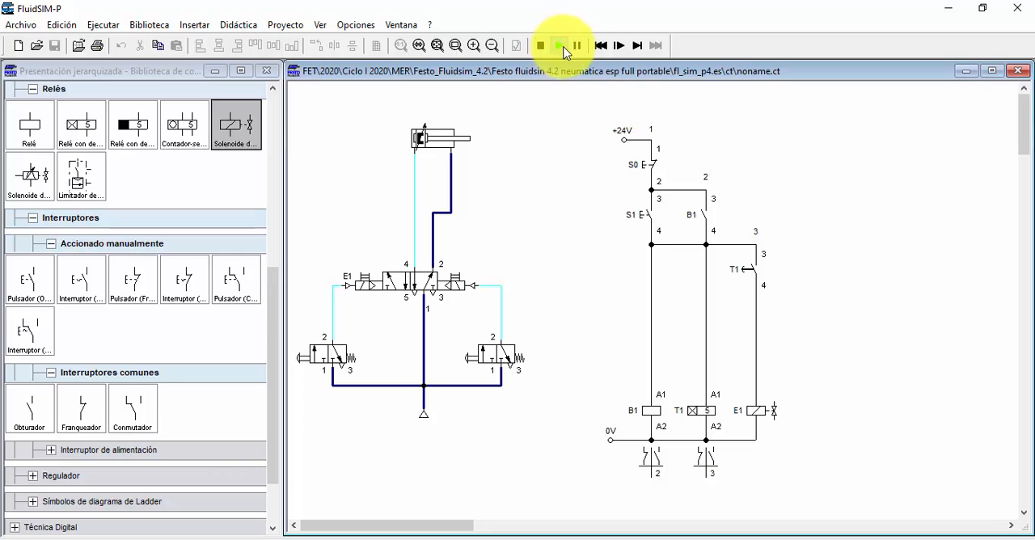
pyautogui.click(372, 278)
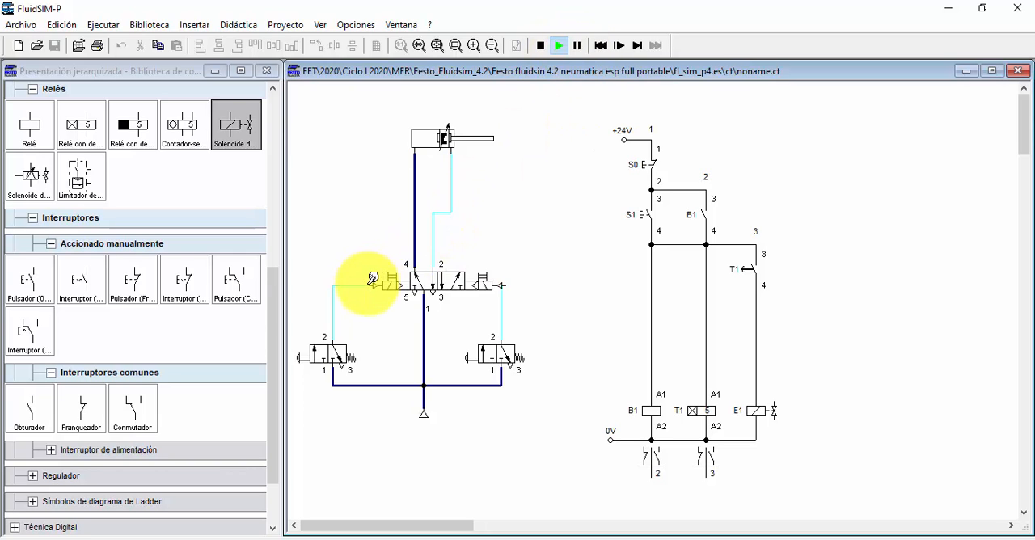
pyautogui.click(478, 282)
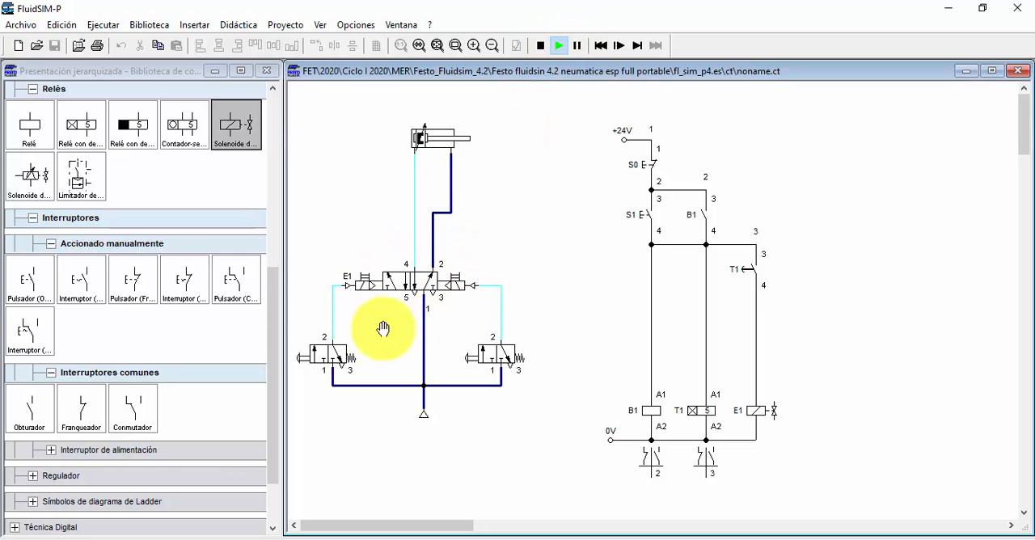
pyautogui.click(327, 349)
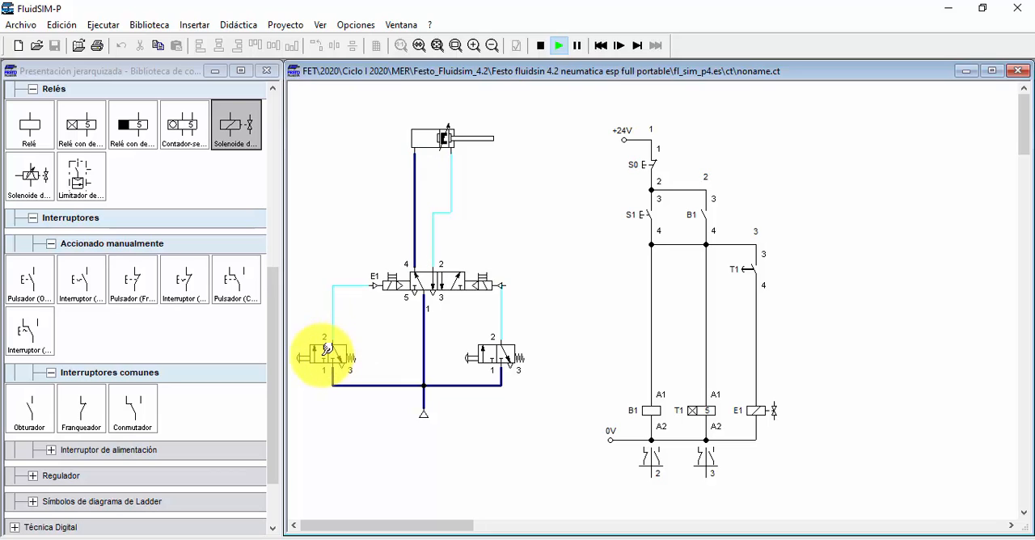
pyautogui.click(503, 351)
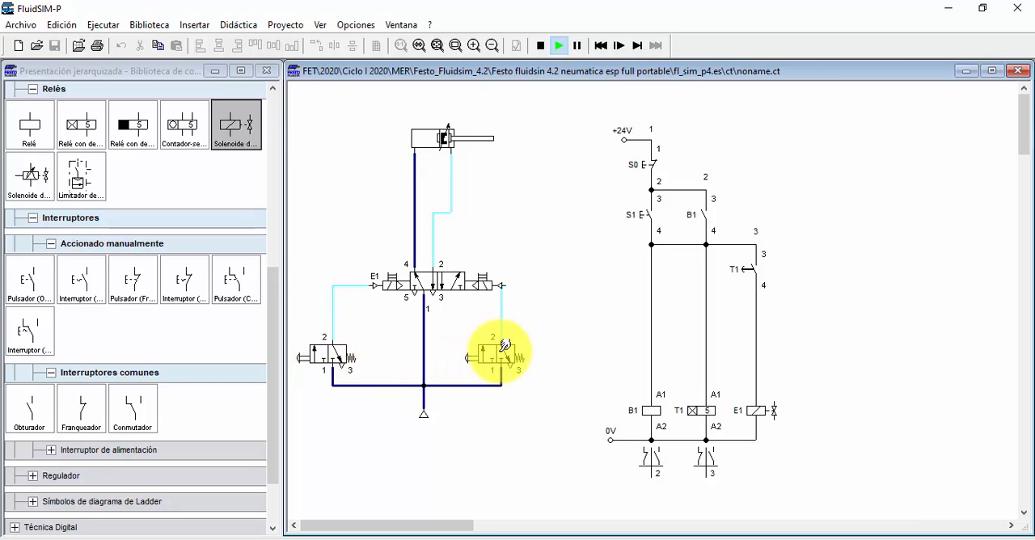
# Step: Test the electrical start with S1 and the reset with S0, retract the cylinder with the right 3/2 valve, and stop the simulation
pyautogui.click(655, 206)
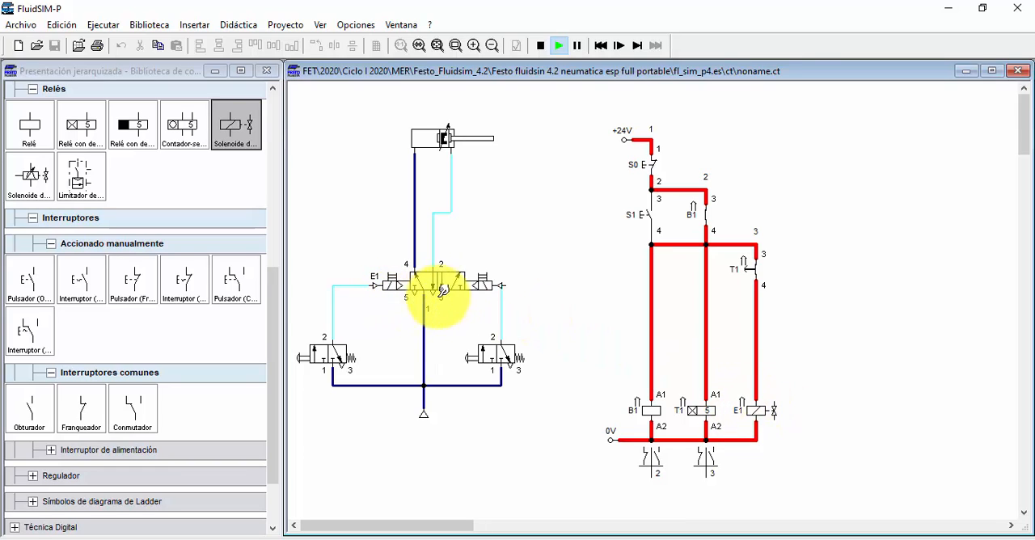
pyautogui.click(651, 215)
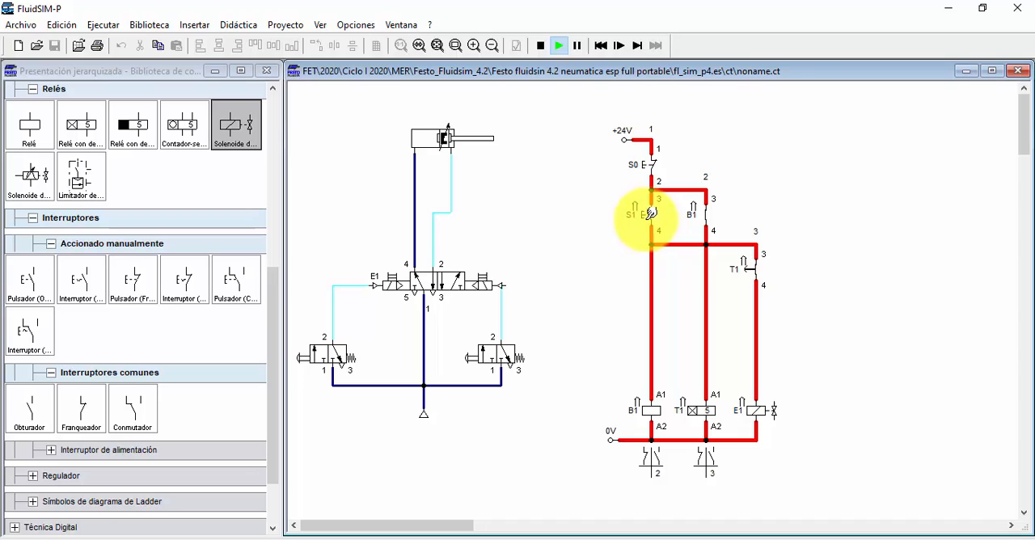
pyautogui.click(657, 156)
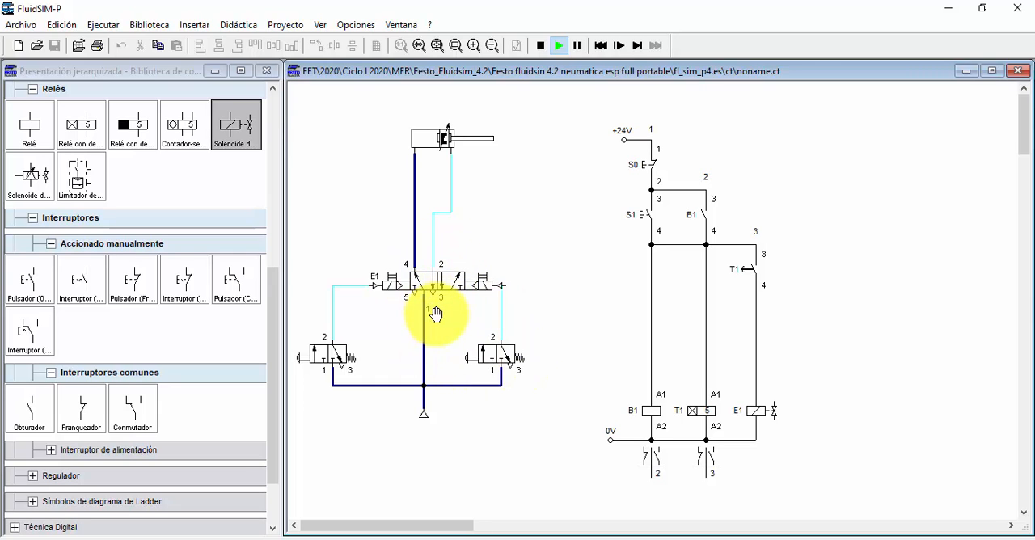
pyautogui.click(486, 352)
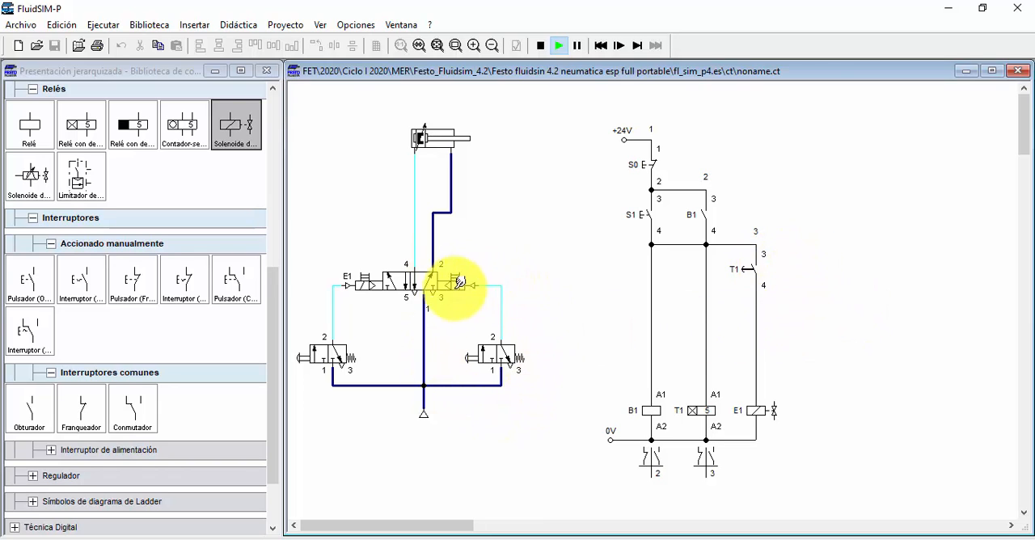
pyautogui.click(459, 282)
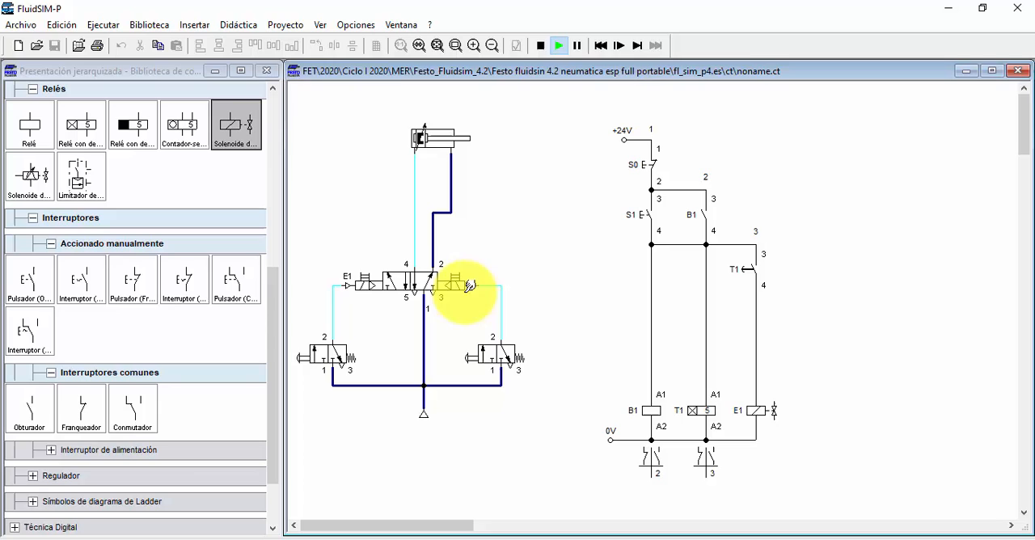
pyautogui.click(540, 45)
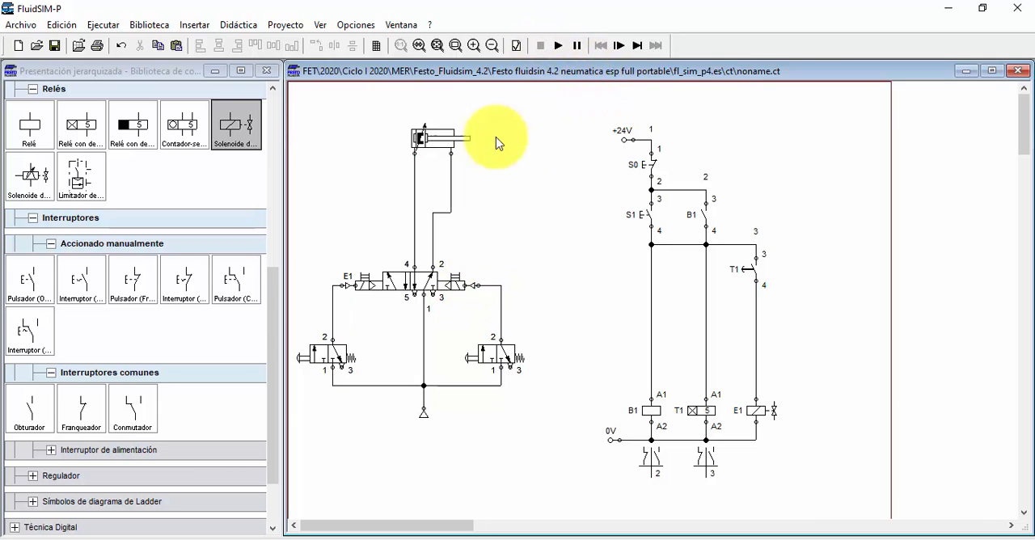
# Step: Label the right solenoid of the 5/2 valve E1D
pyautogui.doubleClick(464, 286)
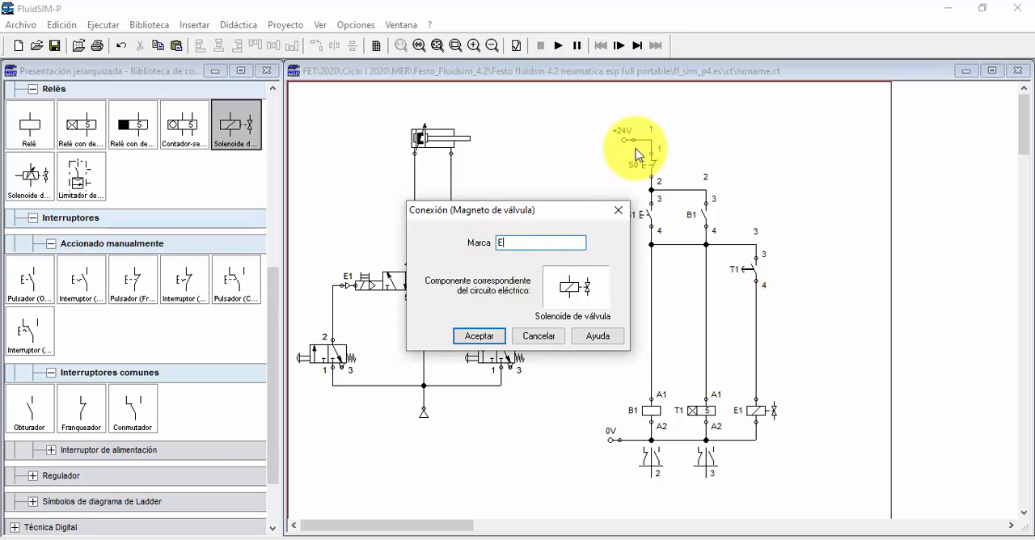
pyautogui.press('Return')
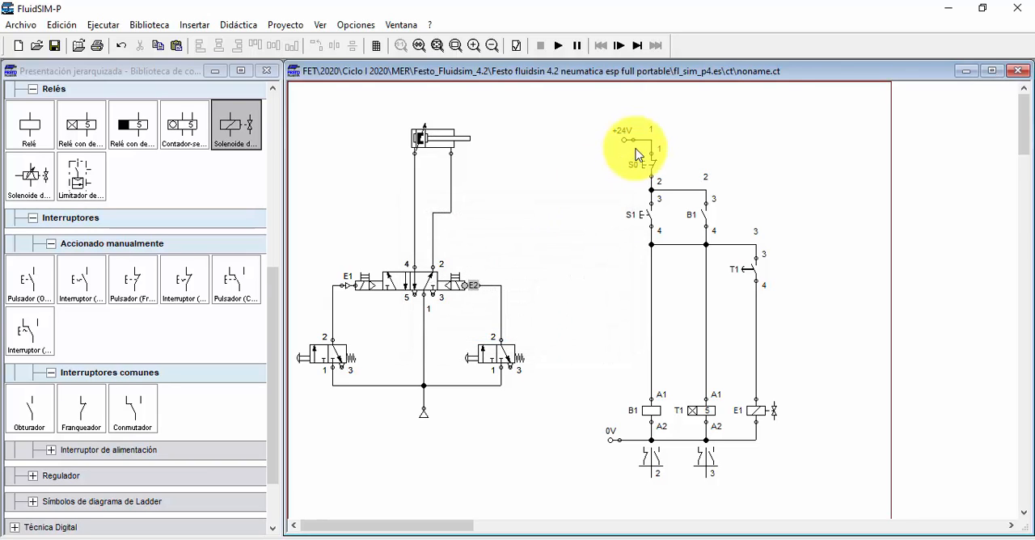
pyautogui.moveTo(485, 282)
pyautogui.mouseDown()
pyautogui.moveTo(545, 288)
pyautogui.moveTo(571, 278)
pyautogui.moveTo(458, 286)
pyautogui.moveTo(472, 278)
pyautogui.mouseUp()
pyautogui.doubleClick(474, 276)
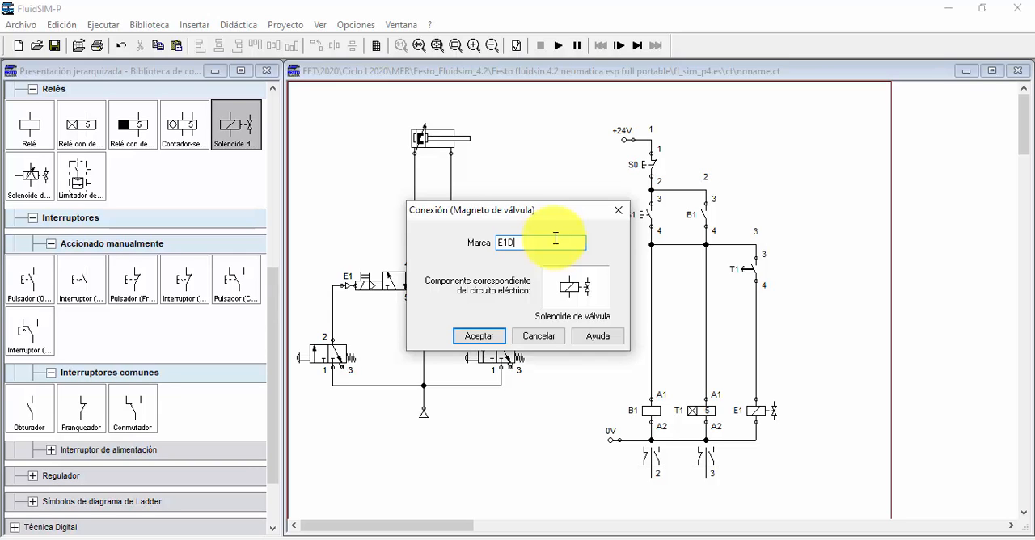
pyautogui.click(497, 336)
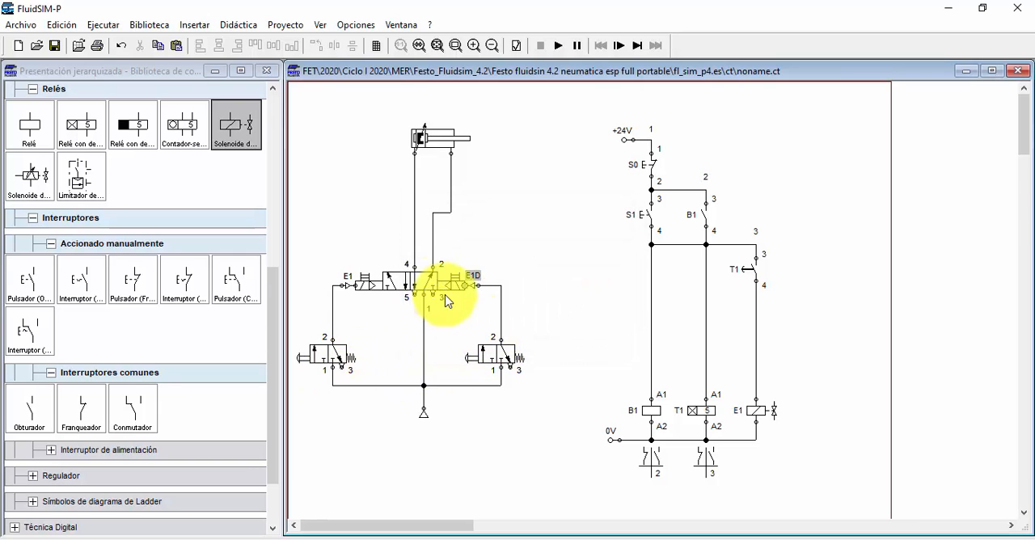
# Step: Relabel the 5/2 valve's left solenoid and the valve solenoid in the electrical circuit as E1I
pyautogui.doubleClick(344, 283)
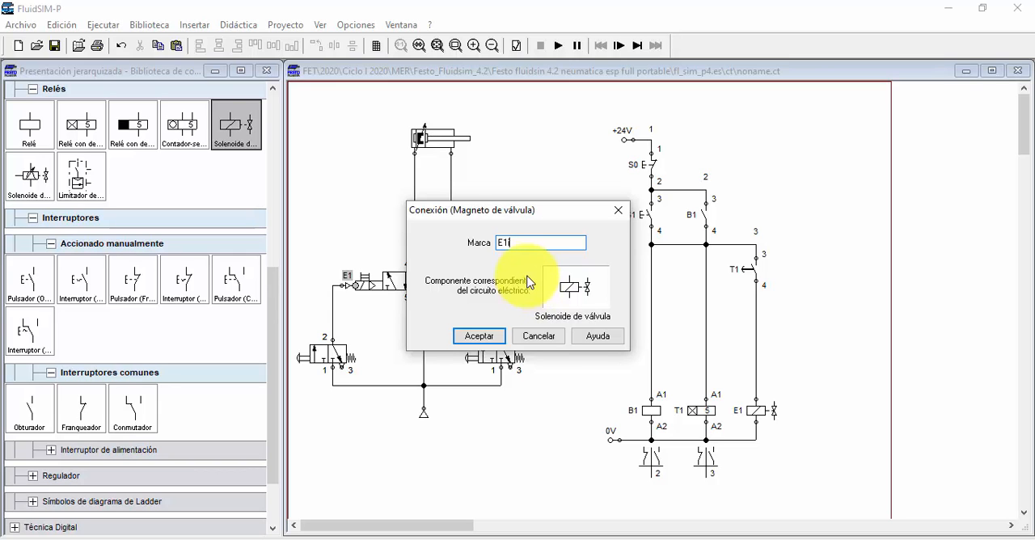
pyautogui.click(479, 335)
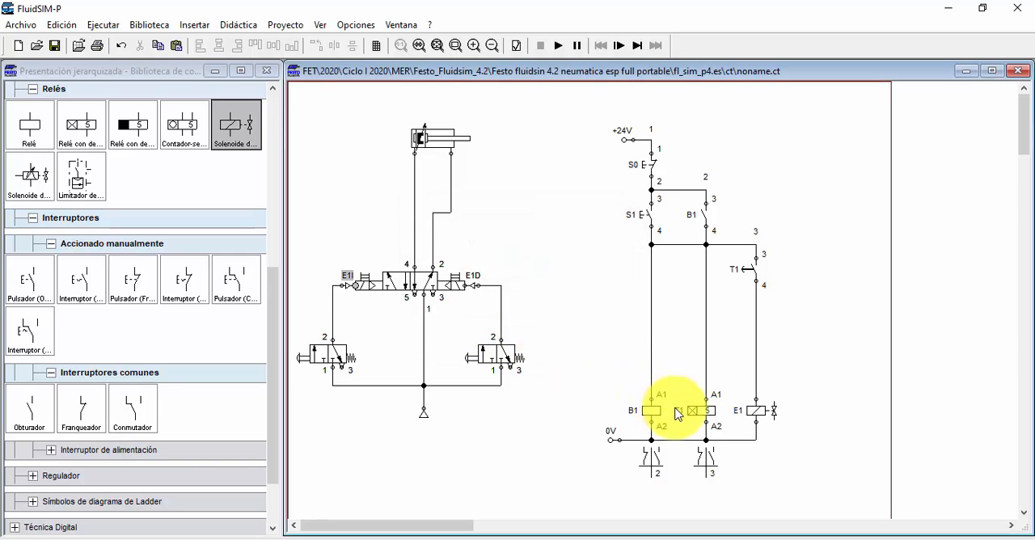
pyautogui.doubleClick(753, 411)
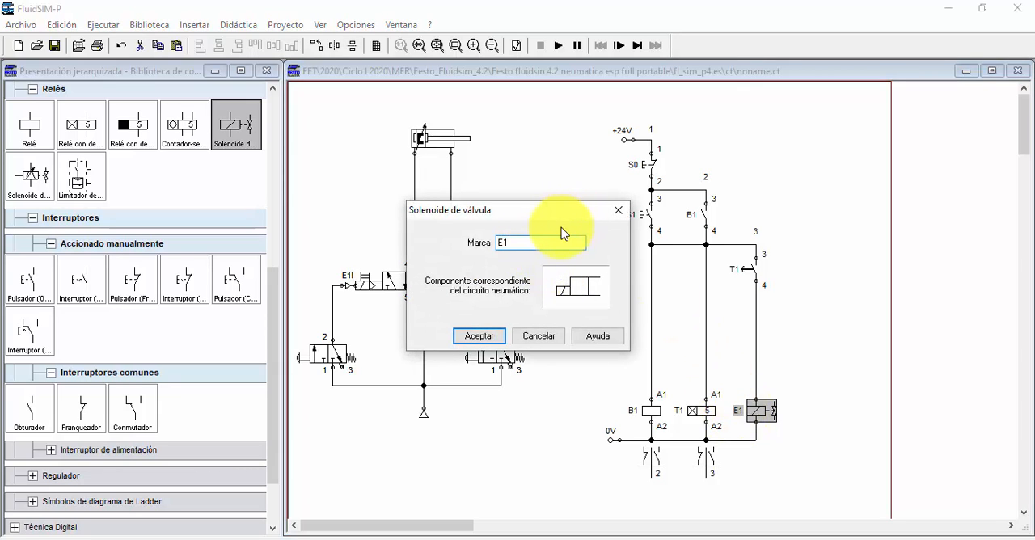
pyautogui.click(465, 333)
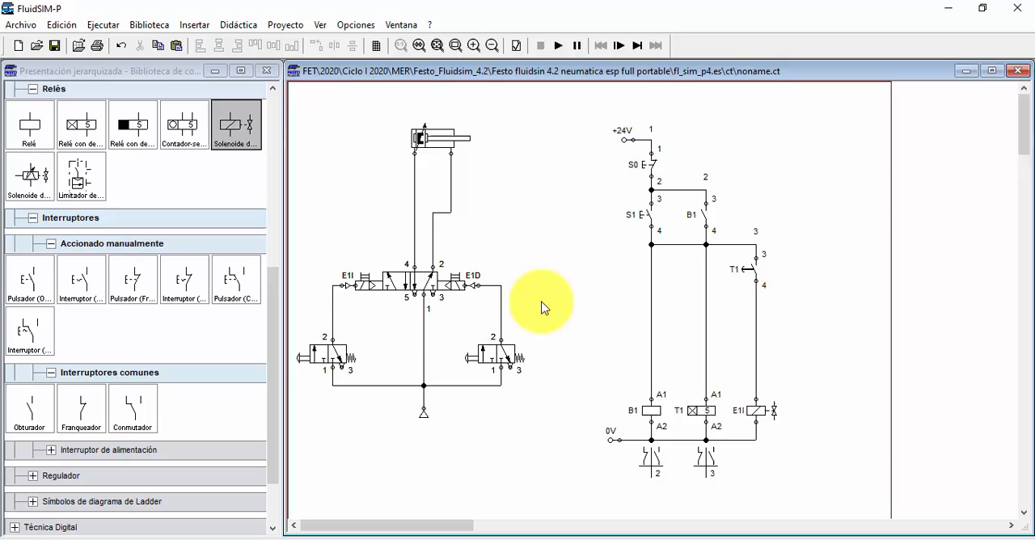
# Step: Simulate the relabelled circuit by actuating S1, watch the cylinder's delayed movement, and stop the simulation
pyautogui.click(561, 47)
pyautogui.click(649, 215)
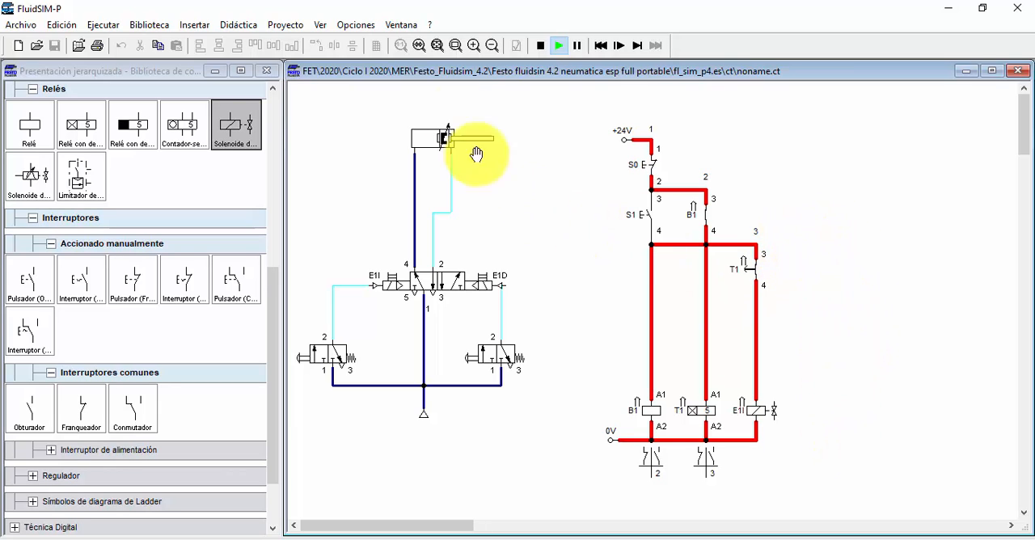
pyautogui.click(540, 45)
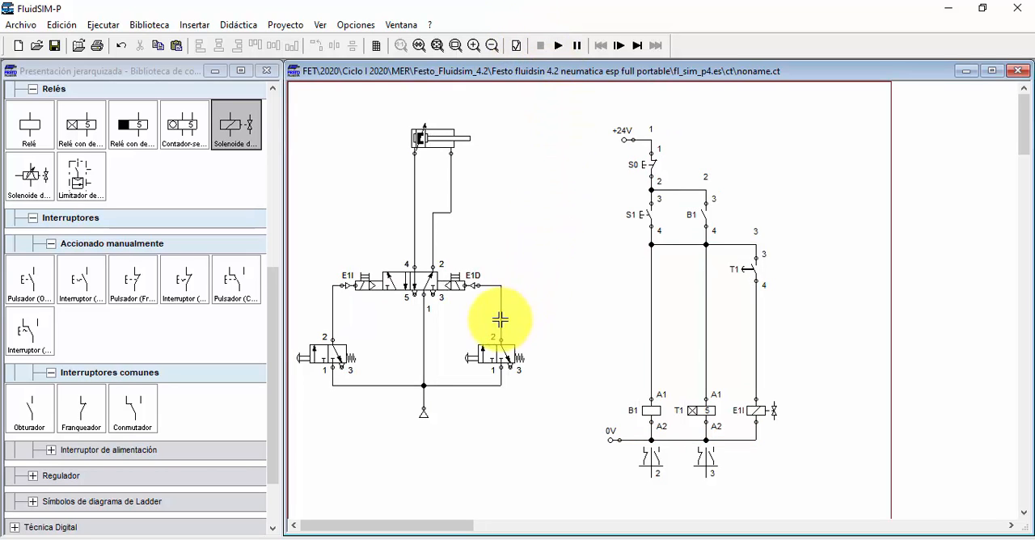
pyautogui.click(478, 285)
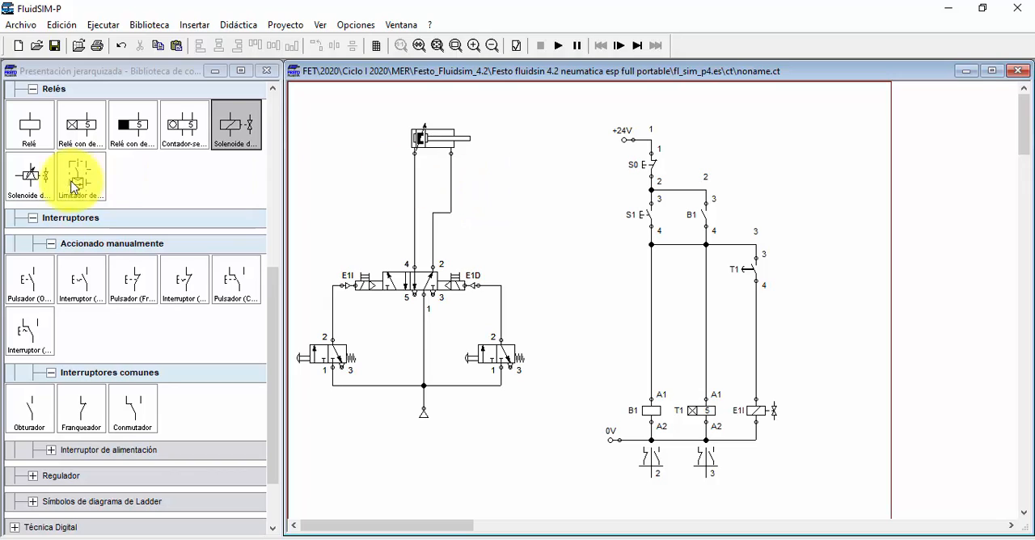
pyautogui.click(410, 281)
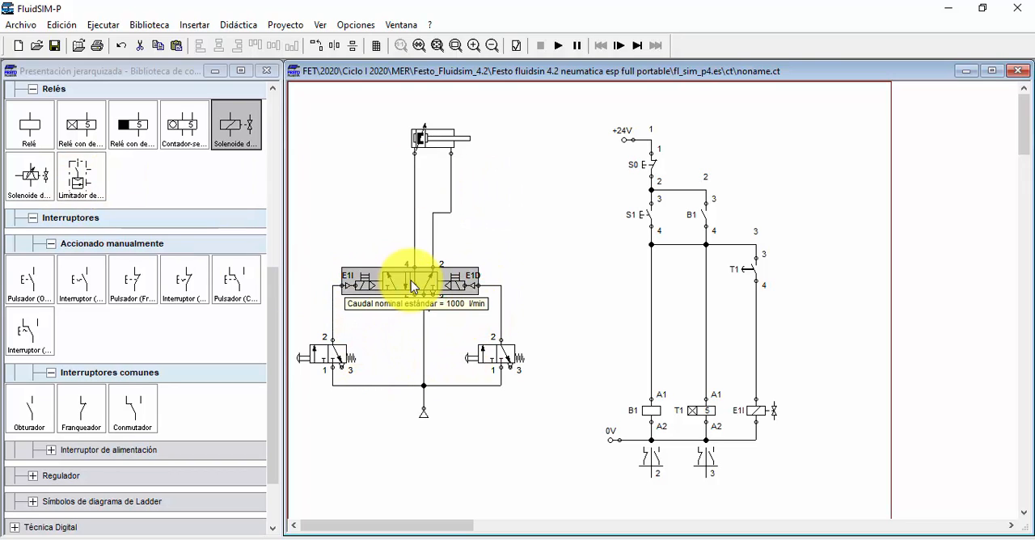
pyautogui.click(442, 148)
pyautogui.moveTo(442, 148)
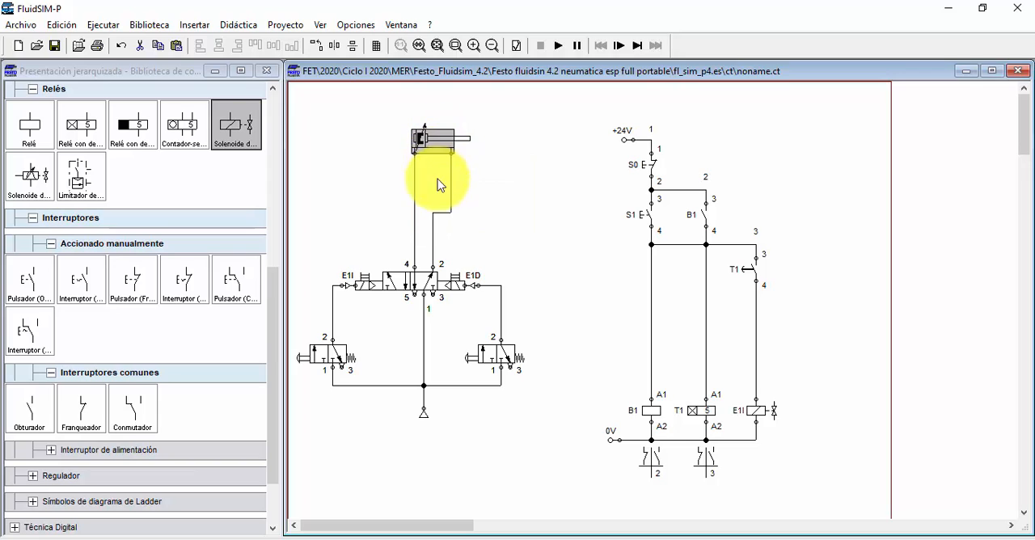
pyautogui.click(319, 364)
pyautogui.click(502, 356)
pyautogui.click(544, 299)
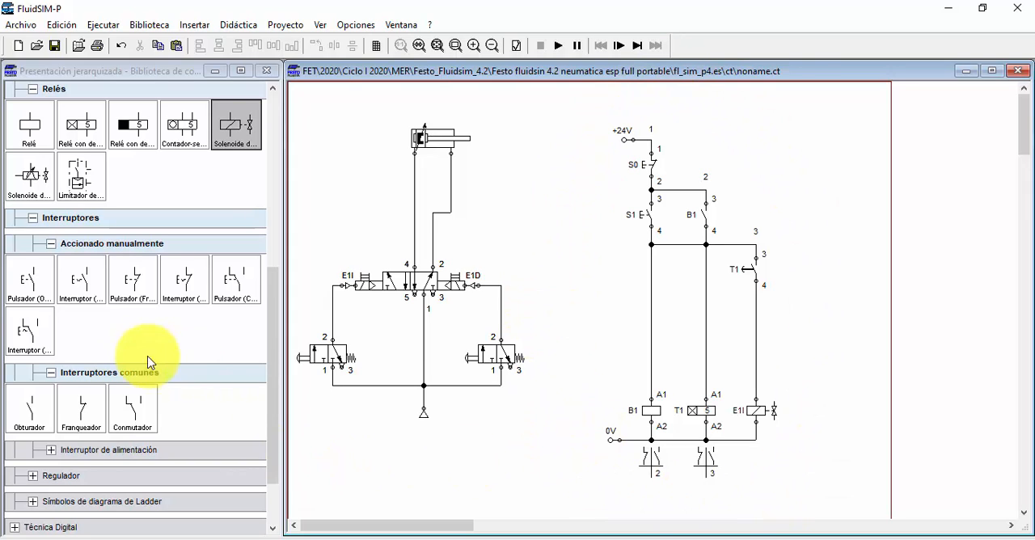
pyautogui.scroll(-1, 126, 370)
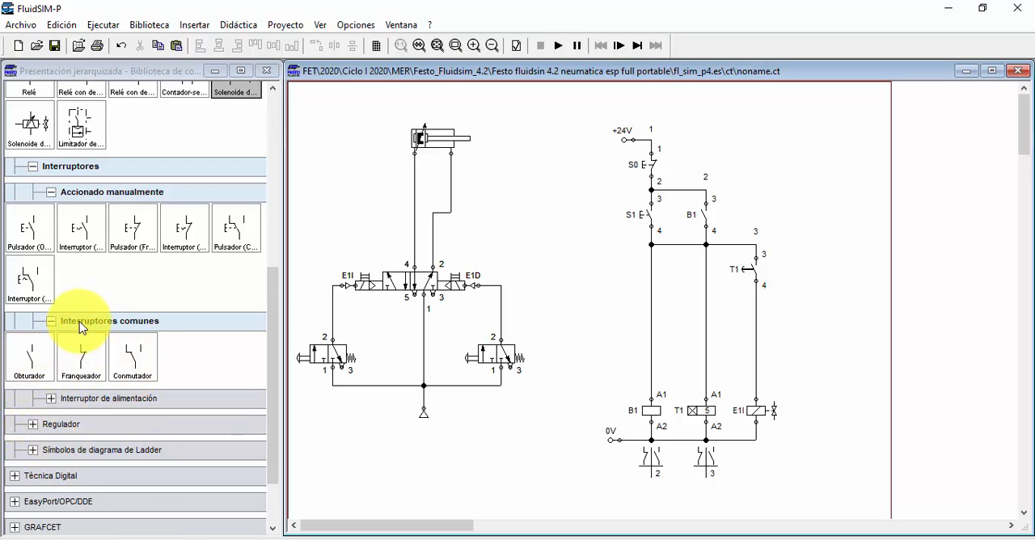
pyautogui.scroll(2, 81, 323)
pyautogui.scroll(6, 84, 323)
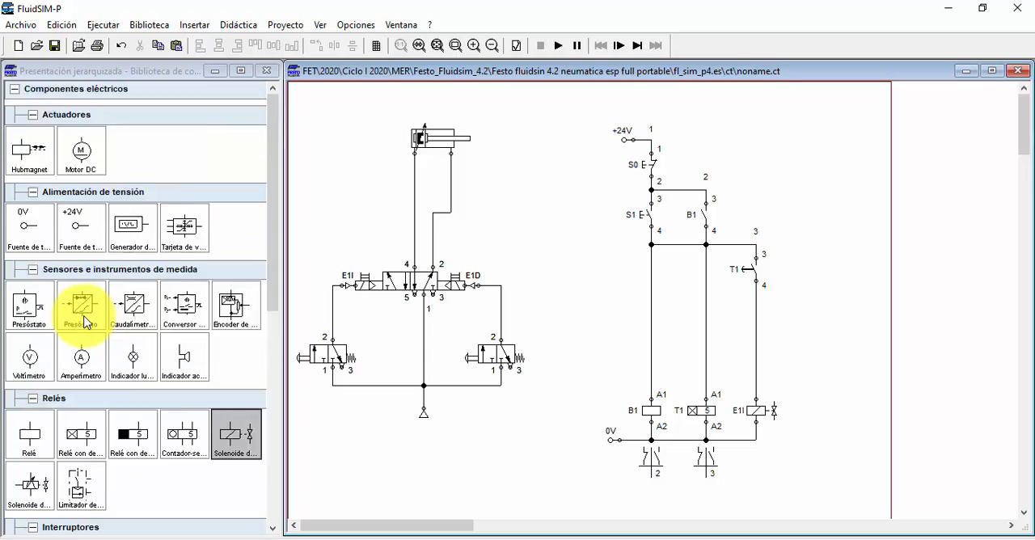